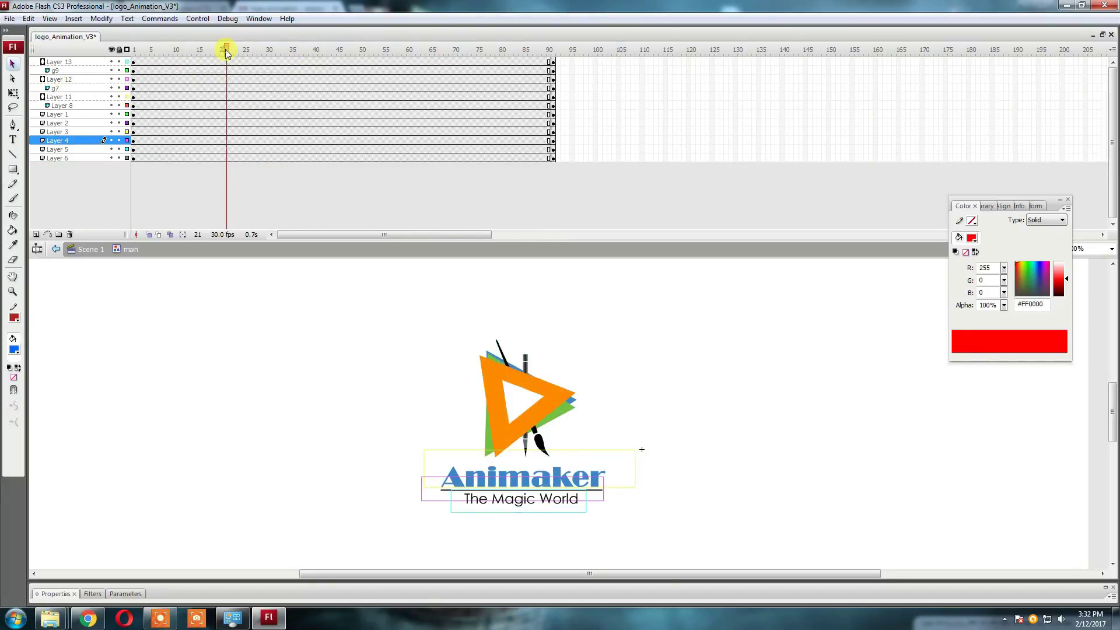
Step: Lock the inner triangle and other static layers so only the three triangle layers stay editable
left_click(521, 400)
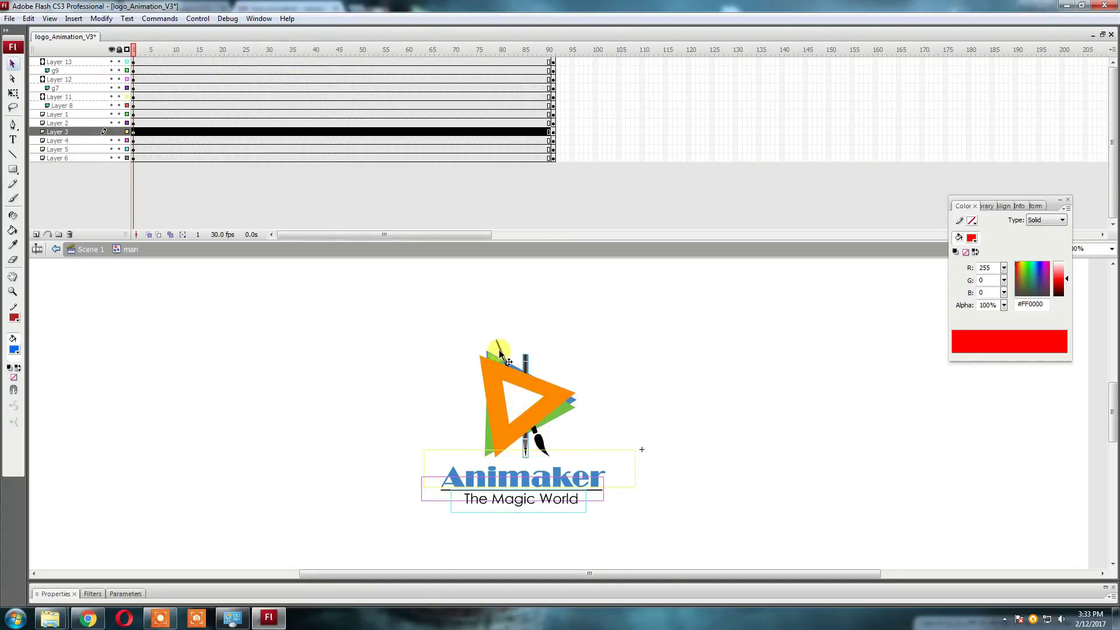
left_click(563, 394)
left_click(119, 49)
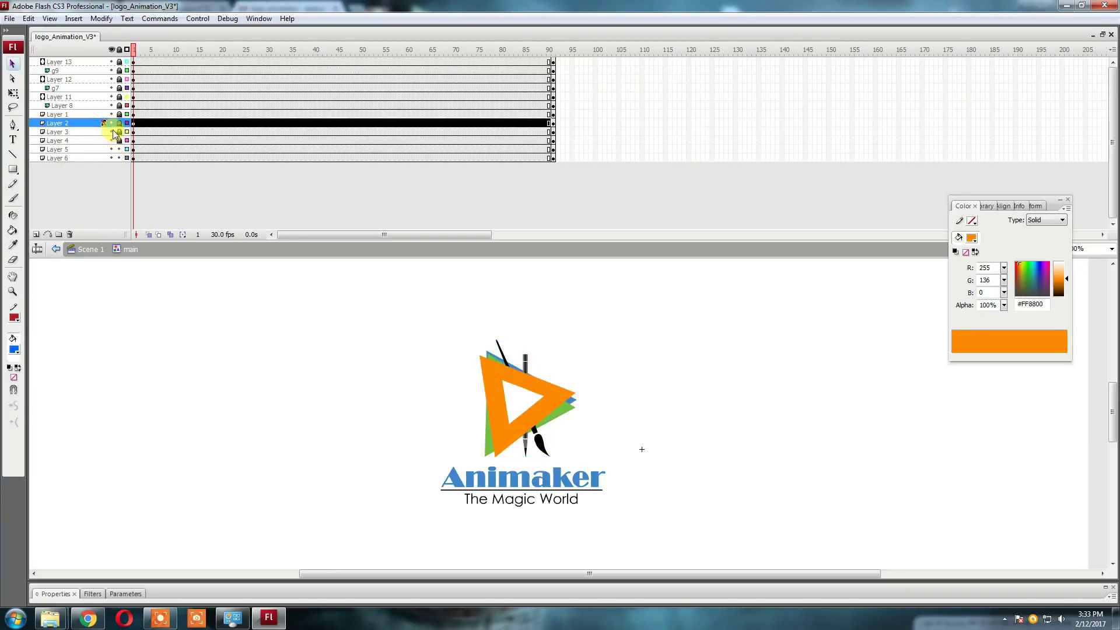
left_click_drag(329, 300, 313, 458)
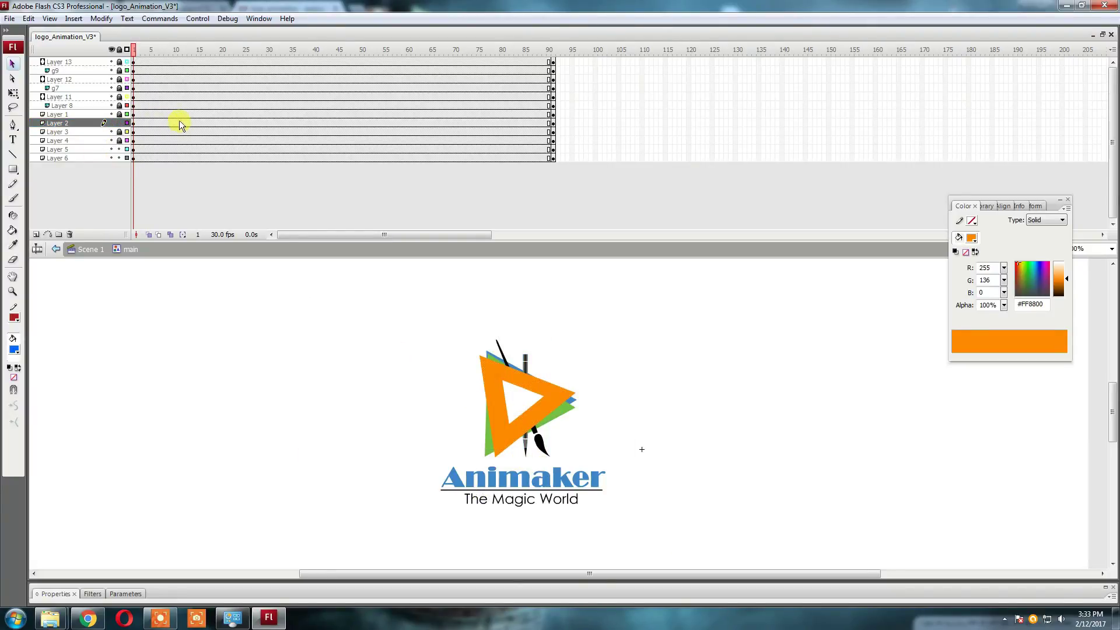
Step: Insert keyframes at frames 16 and 19 on Layers 2, 5 and 6 and add tweens
mouse_move(198, 123)
left_mouse_down()
mouse_move(198, 158)
mouse_move(146, 158)
left_mouse_up()
key("F6")
left_click(202, 127)
right_click(155, 154)
left_click(251, 189)
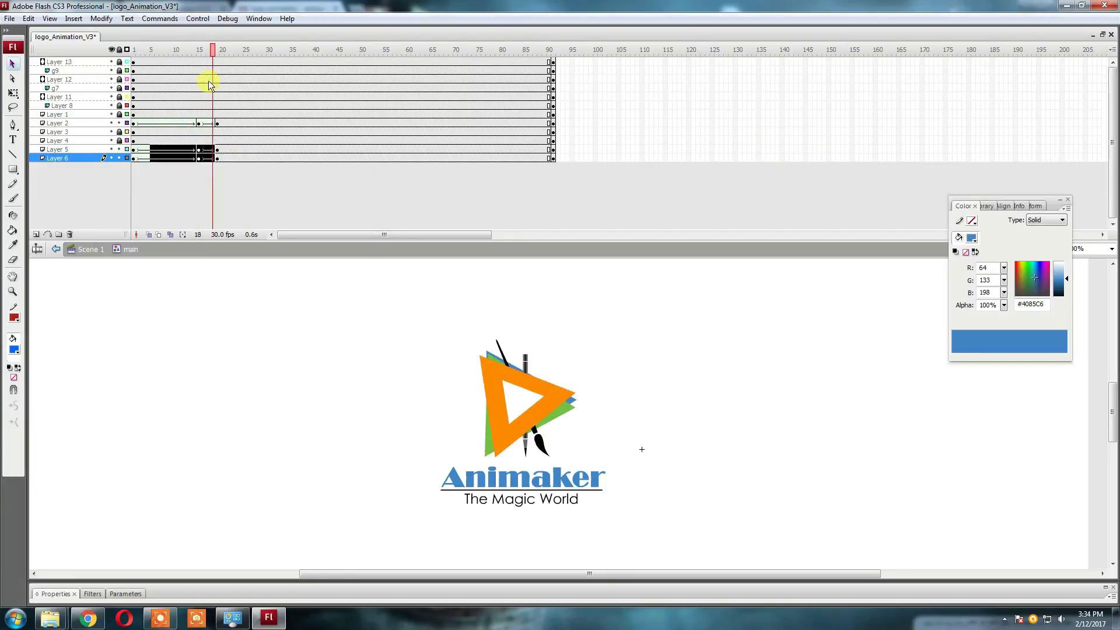
left_click(198, 159)
Step: Enlarge the triangles on frames 1–15 with Scale and Rotate, then preview the shrink to frame 19
left_click_drag(198, 123, 134, 158)
key("ctrl+alt+s")
type("50")
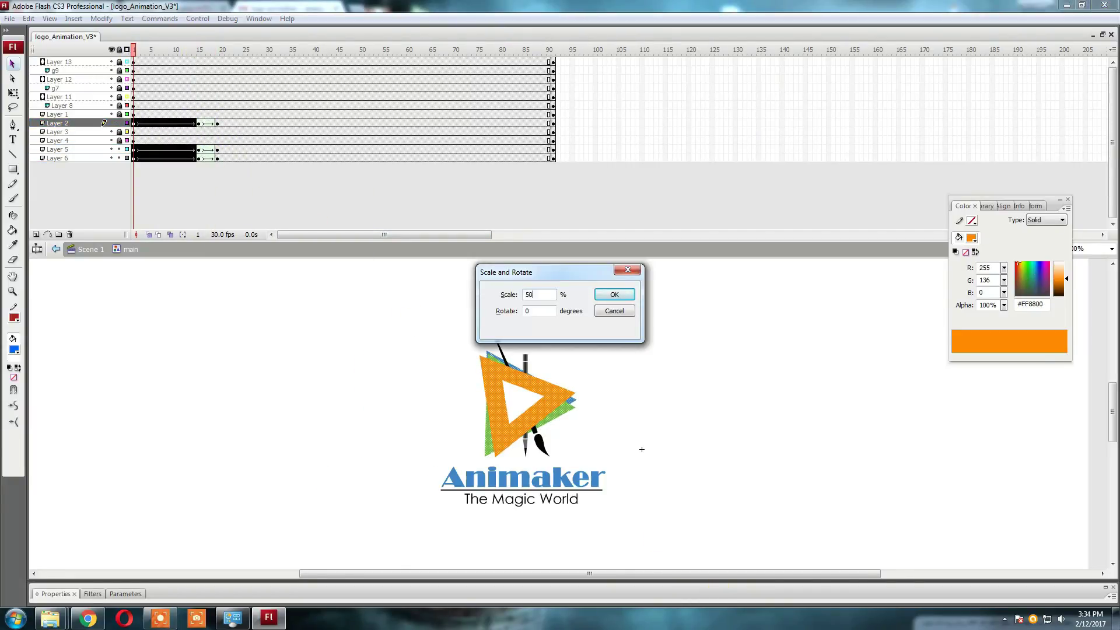
key("Return")
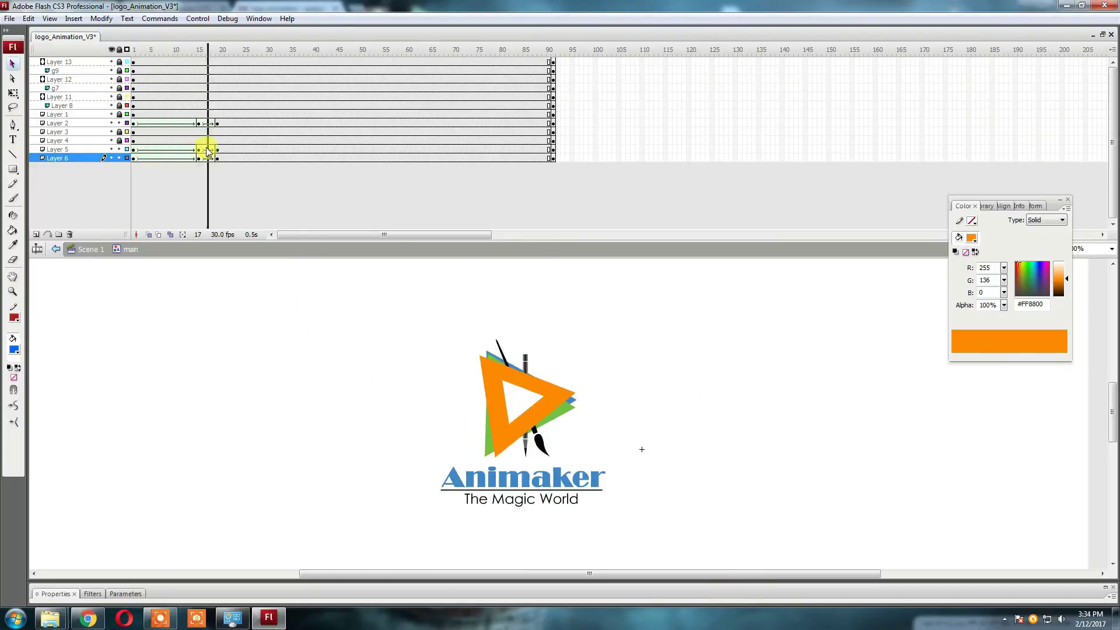
left_click_drag(182, 100, 137, 119)
left_click(208, 124)
key("Return")
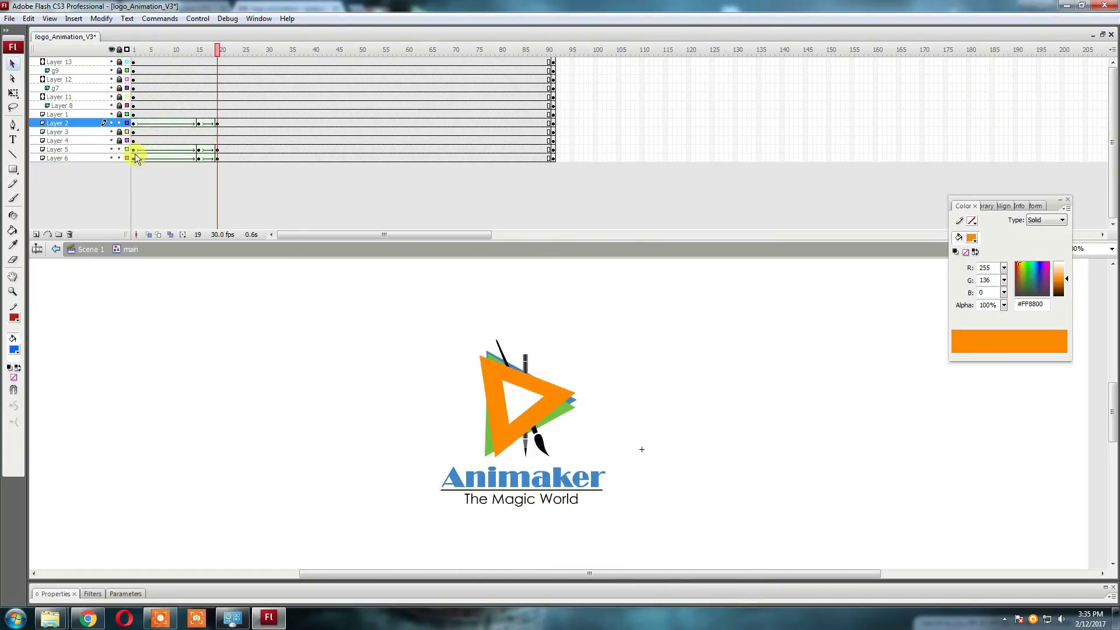
left_click(134, 158)
Step: Hide every layer except Layer 6 and bend the blue triangle's edge inward
left_click(111, 123)
left_click(111, 140)
left_click_drag(111, 149, 112, 62)
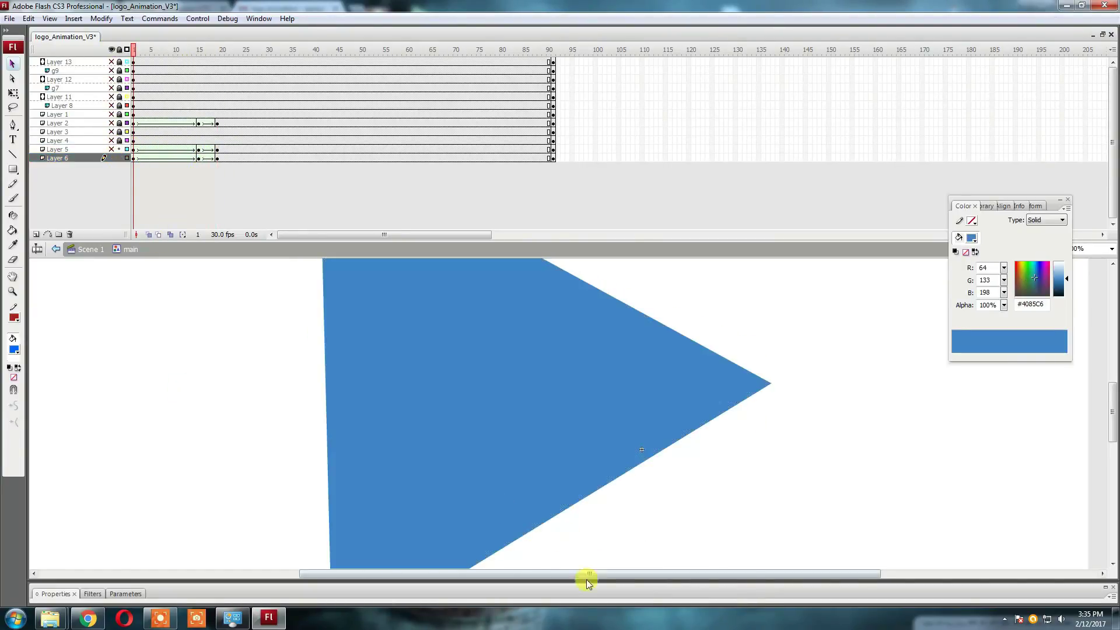
key("ctrl+2")
mouse_move(520, 479)
left_mouse_down()
mouse_move(440, 436)
mouse_move(447, 414)
left_mouse_up()
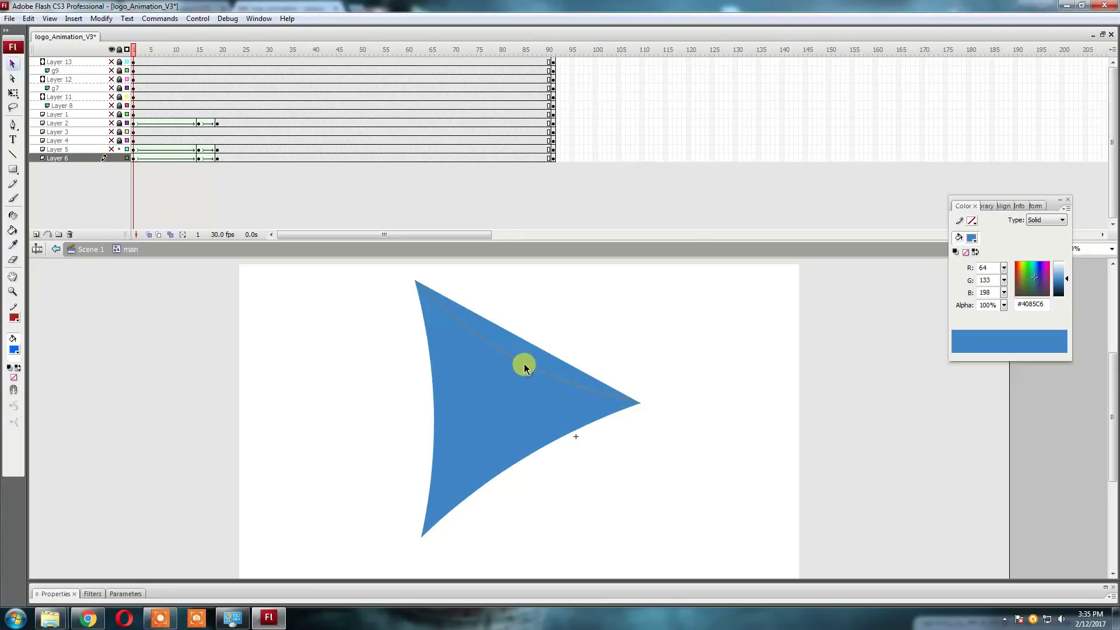
key("Return")
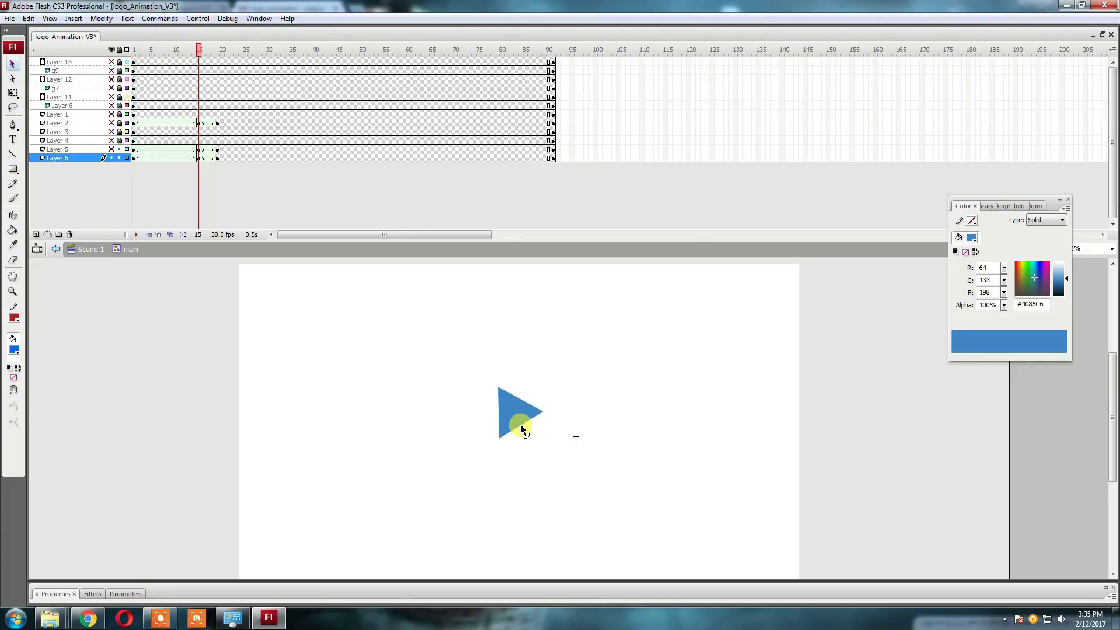
Step: Rotate and resize the blue triangle's frame-15 shape with Scale and Rotate
left_click(225, 144)
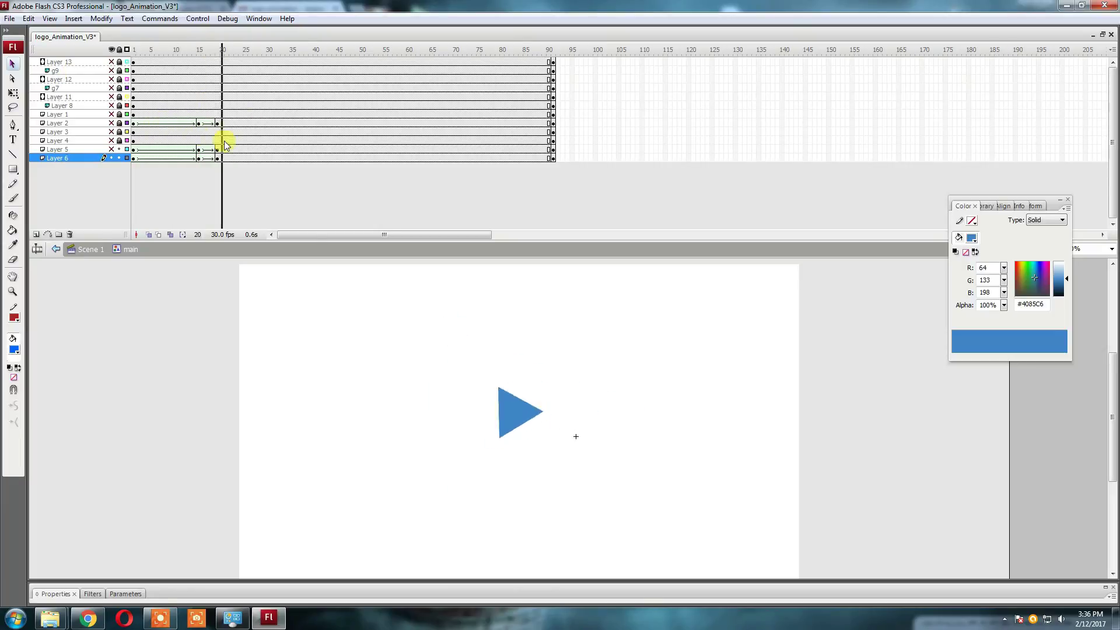
left_click_drag(198, 161, 200, 105)
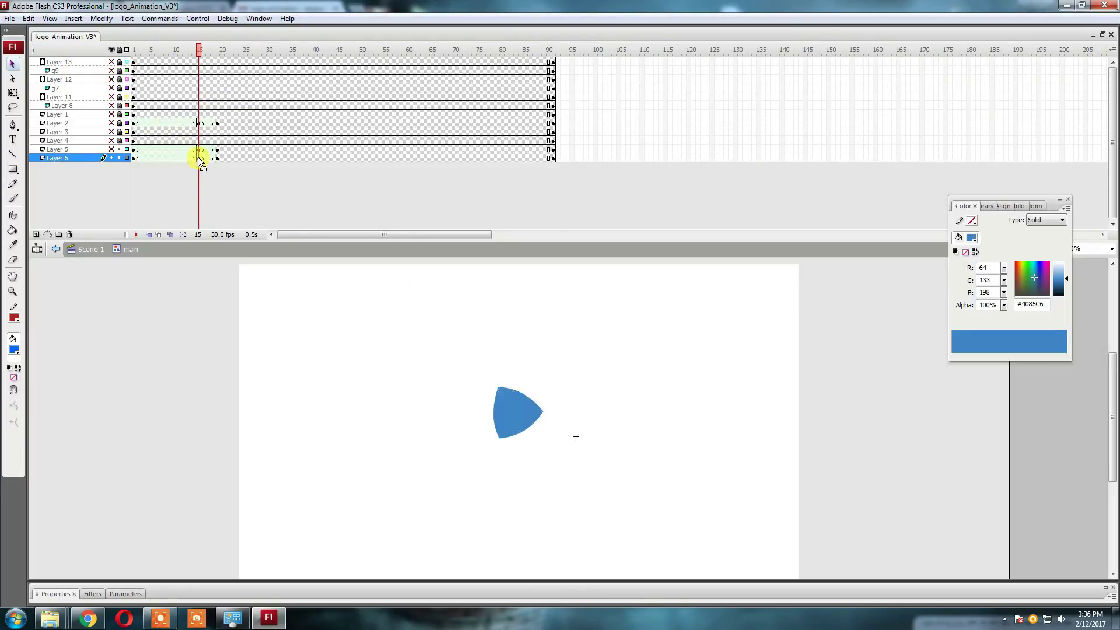
key("ctrl+alt+s")
key("Return")
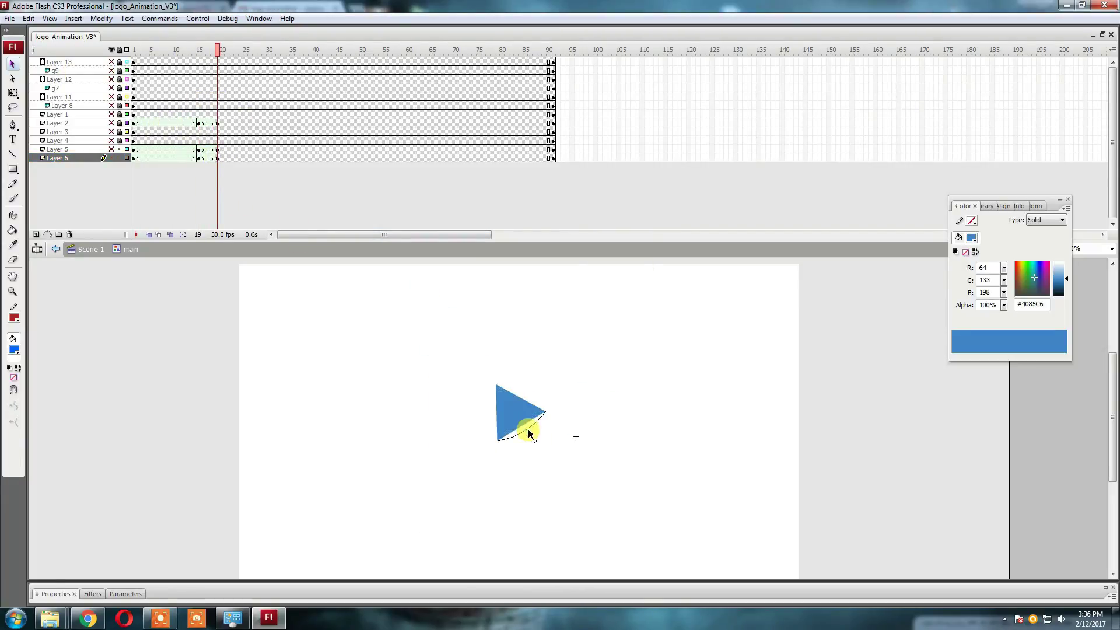
Step: Add a keyframe near frame 21 on Layer 6 and review the blue shape around frame 19
left_click(133, 158)
left_click(200, 158)
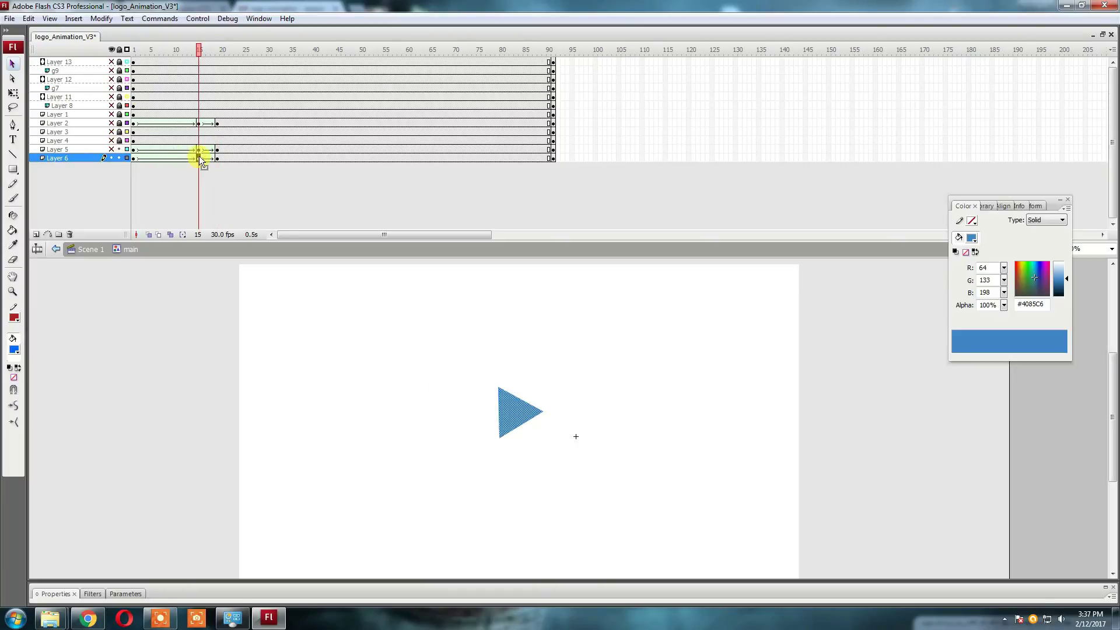
right_click(217, 158)
mouse_move(287, 50)
left_mouse_down()
mouse_move(218, 49)
mouse_move(229, 176)
left_mouse_up()
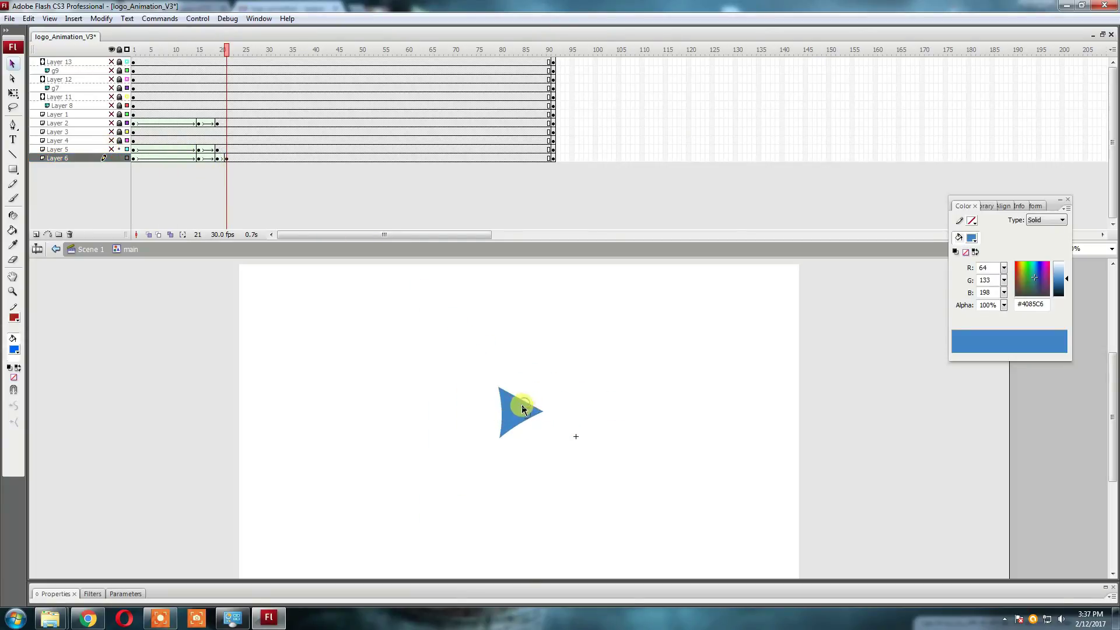
left_click(228, 158)
left_click(219, 157)
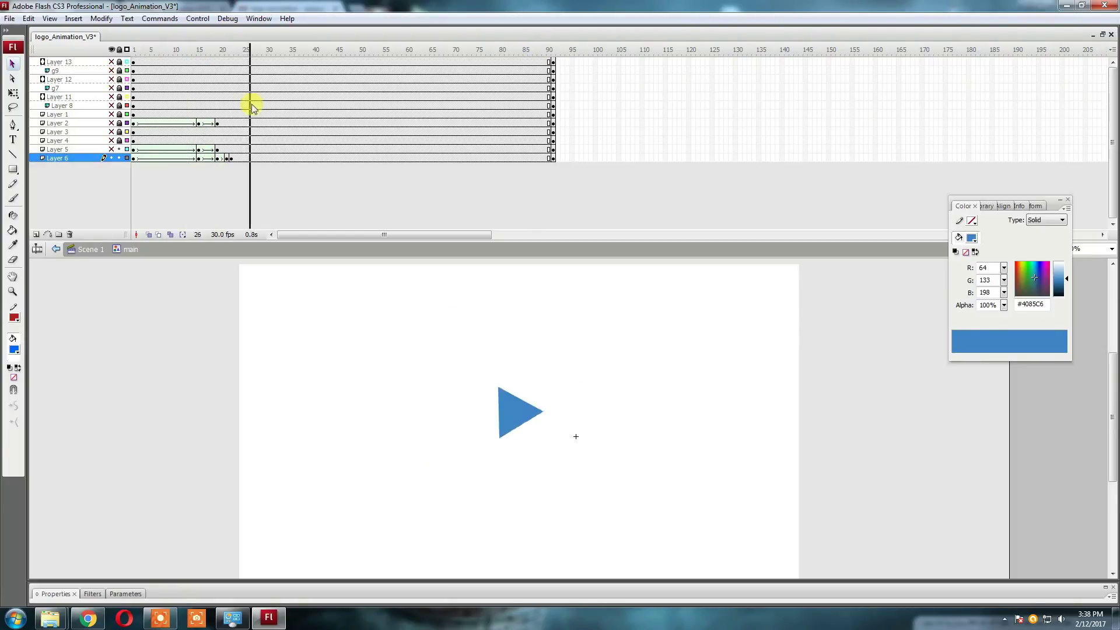
Step: Apply Shape tweens, the first eased out at 100, to Layer 6's blue keyframes and play the wobble
left_click(138, 158)
left_click(56, 593)
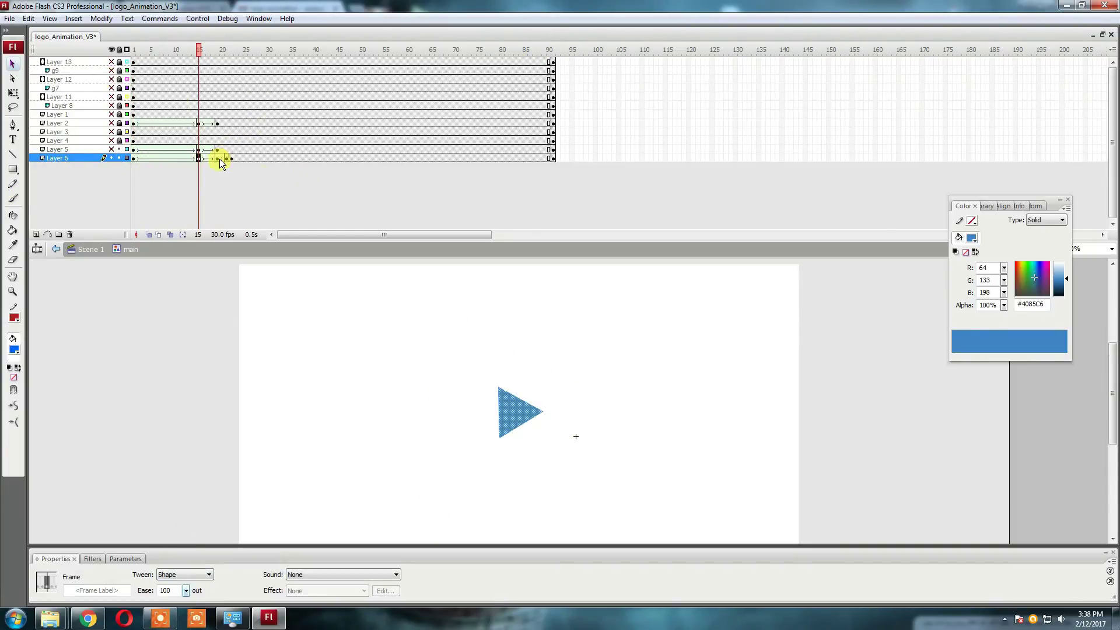
left_click(228, 158)
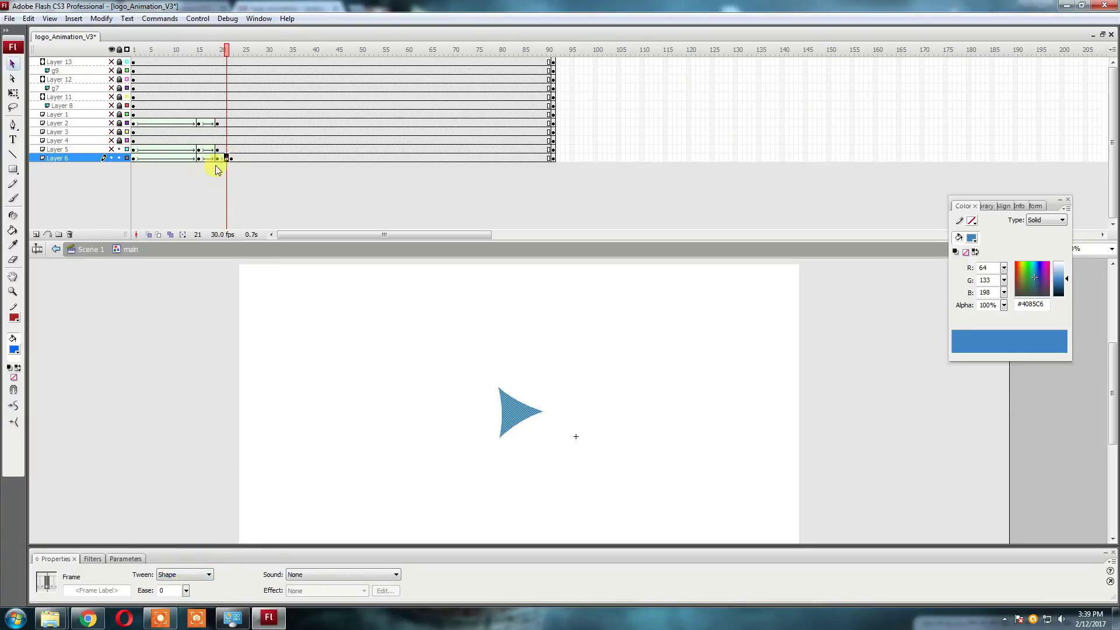
type("-100")
key("Return")
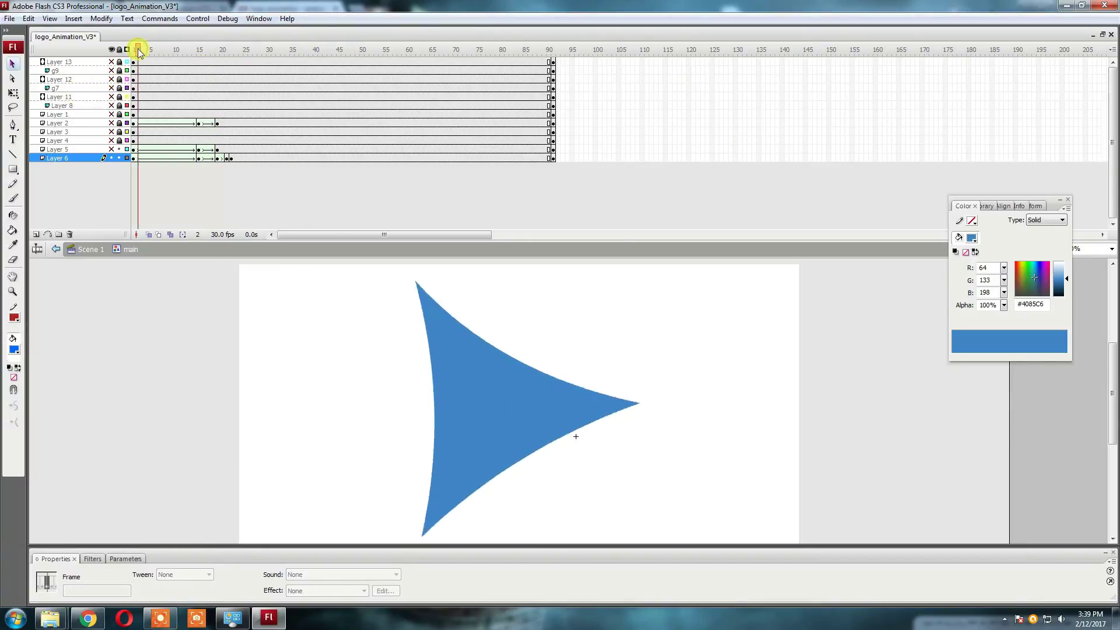
mouse_move(130, 44)
left_mouse_down()
mouse_move(230, 95)
mouse_move(160, 129)
mouse_move(217, 178)
left_mouse_up()
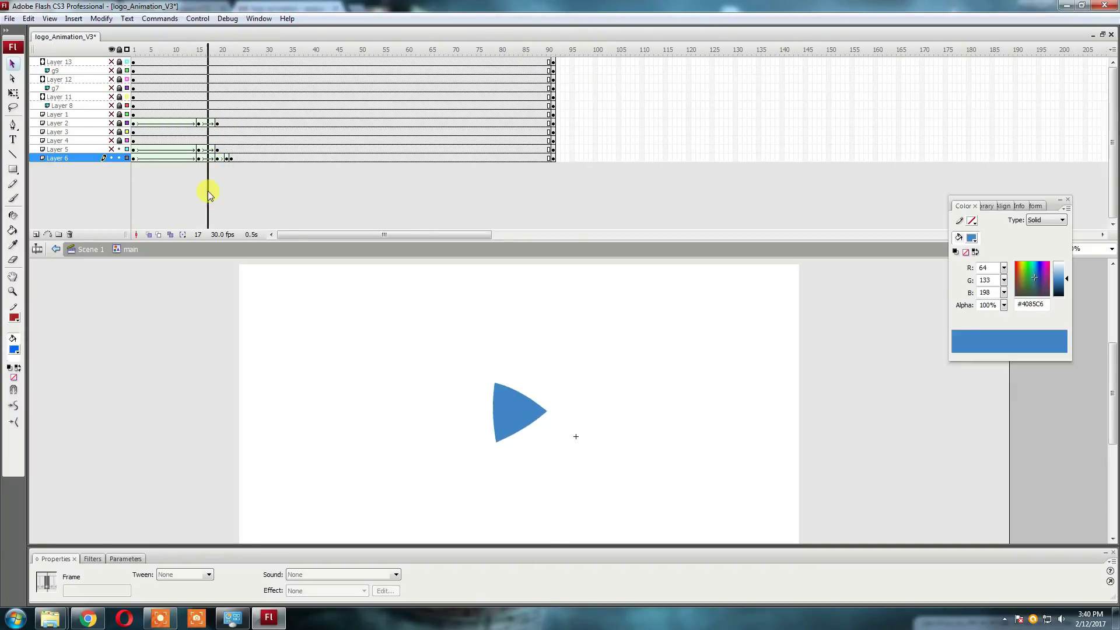
Step: Set the blue triangle's frame-1 fill alpha to 0% so it fades in
left_click(135, 158)
left_click(14, 350)
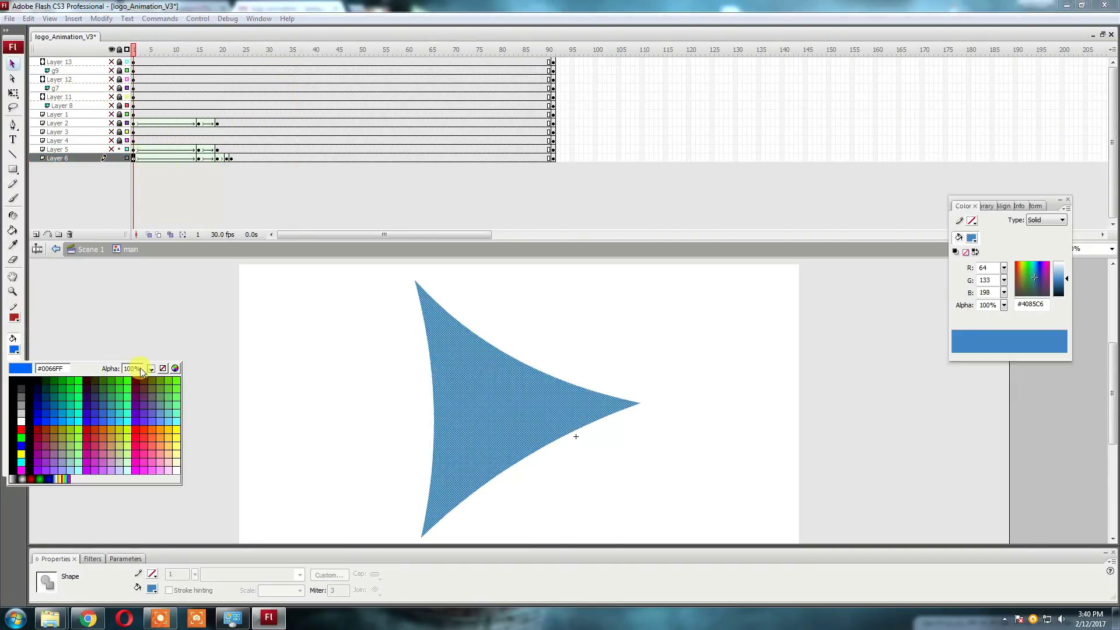
type("0")
key("Return")
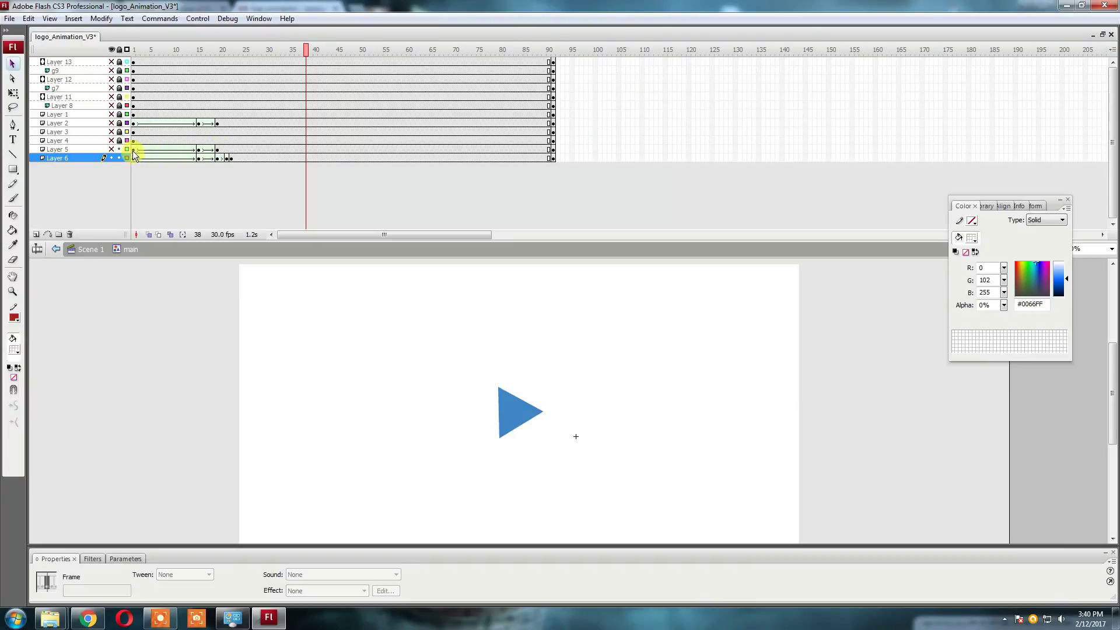
Step: Curve the green triangle's bottom, upper-right and left edges inward on Layer 5 frame 1
left_click(112, 150)
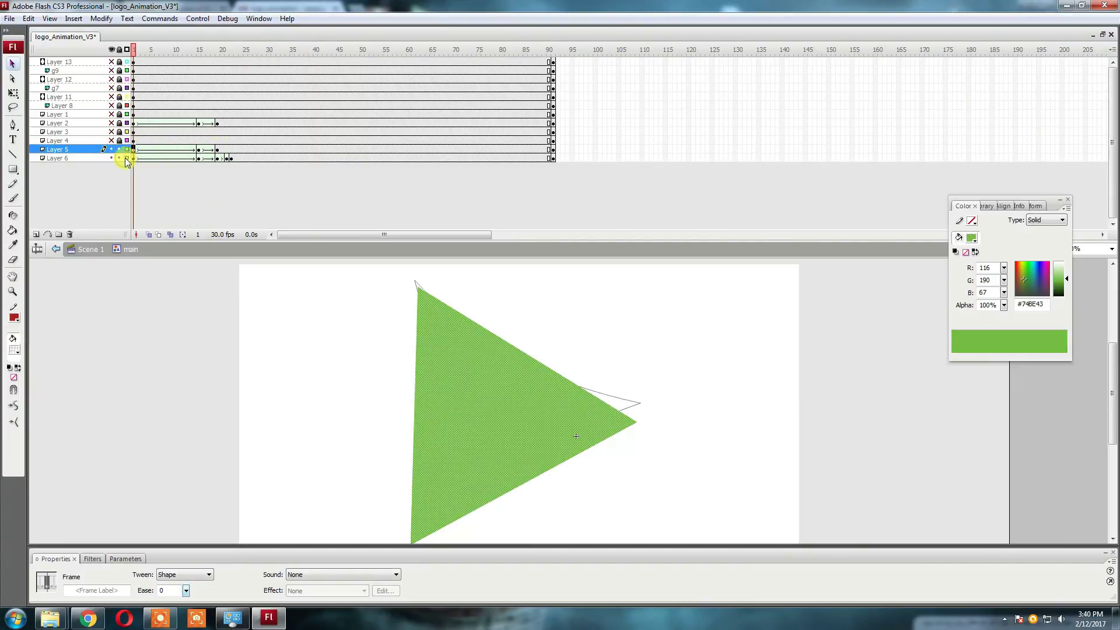
left_click_drag(530, 474, 525, 466)
left_click_drag(550, 370, 543, 382)
left_click_drag(414, 425, 422, 425)
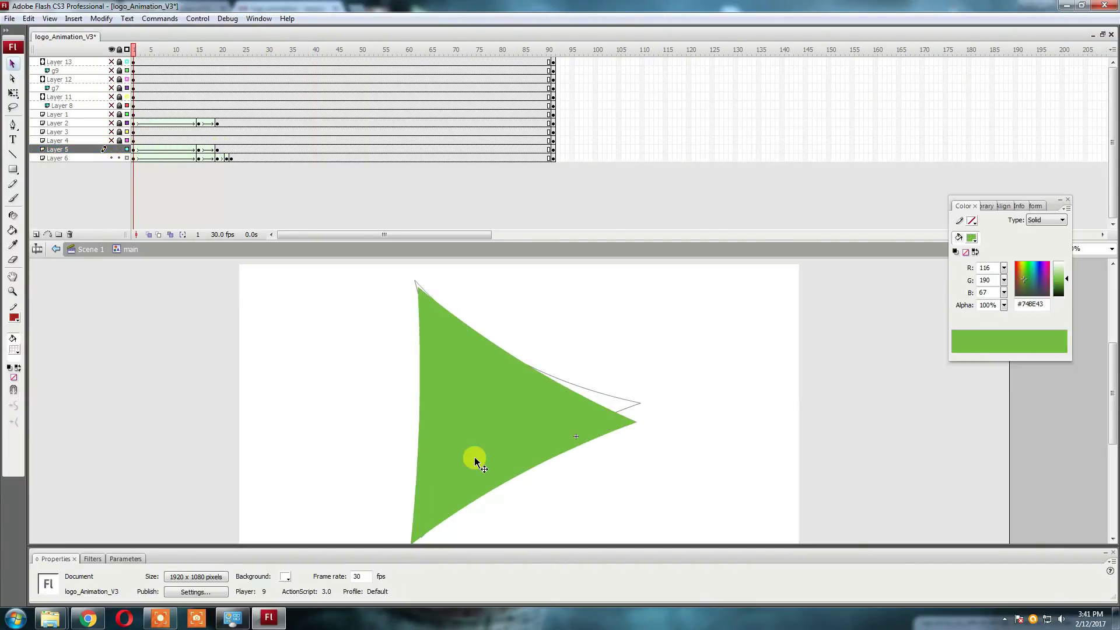
Step: Fill the Layer 2 triangle's first frame with solid orange #FF8800 at 100% alpha
left_click_drag(274, 123, 239, 162)
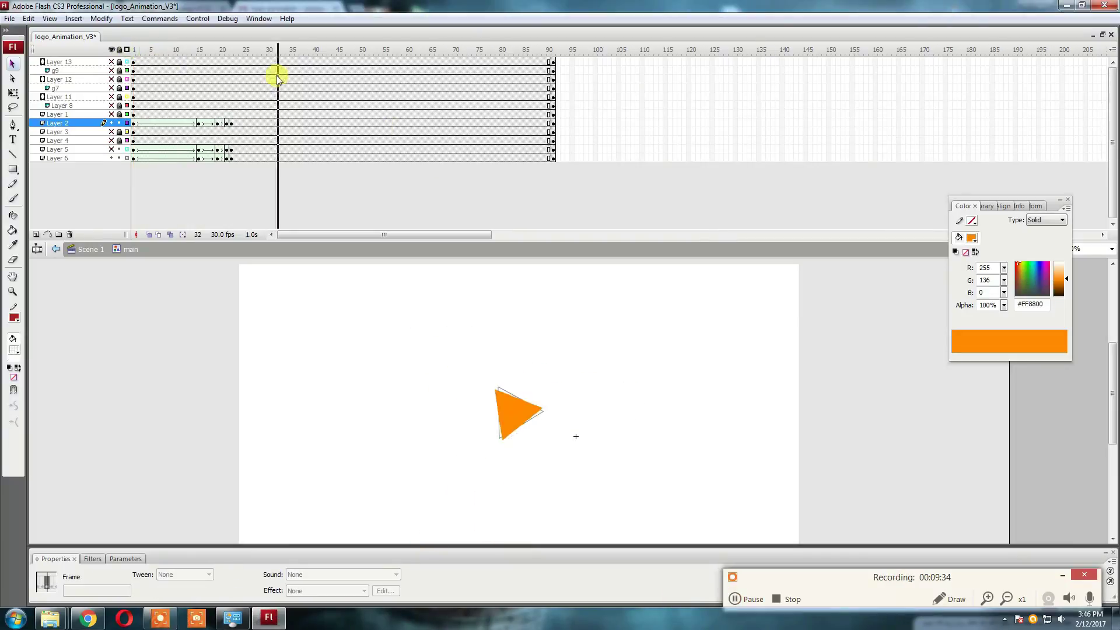
left_click(133, 123)
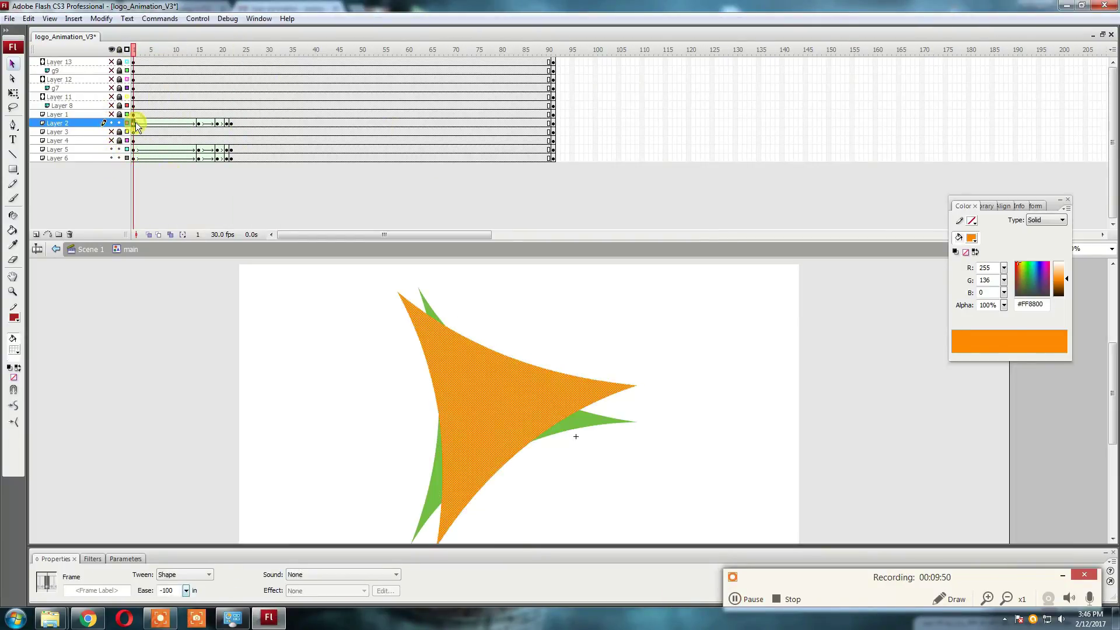
left_click(14, 350)
left_click(164, 367)
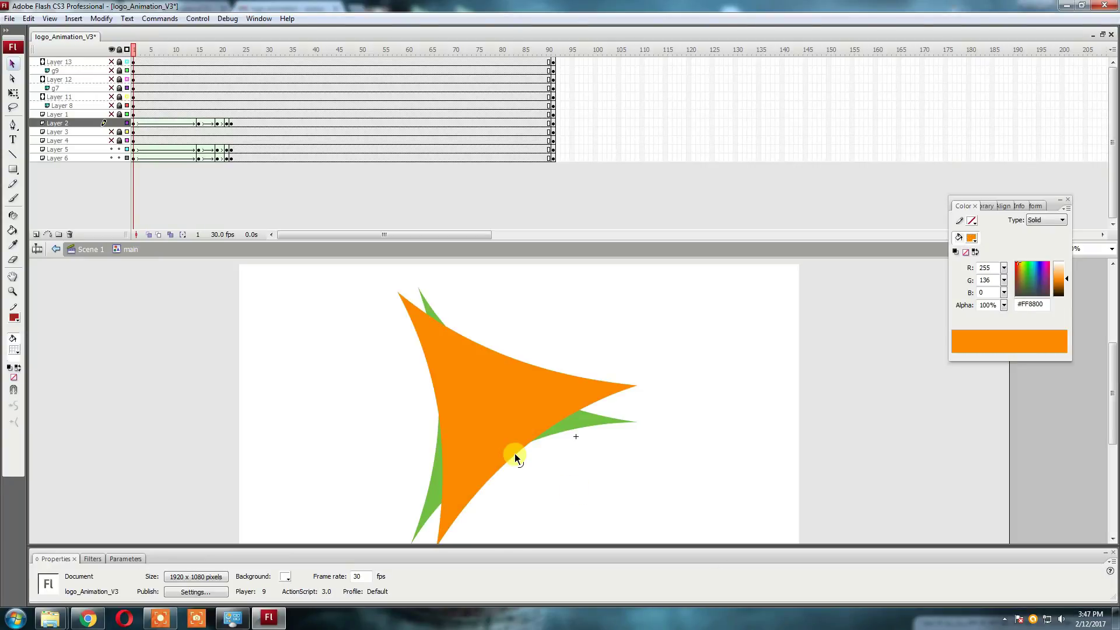
left_click(14, 350)
Step: Make the green triangle's starting fill fully transparent and preview the animation
left_click(152, 369)
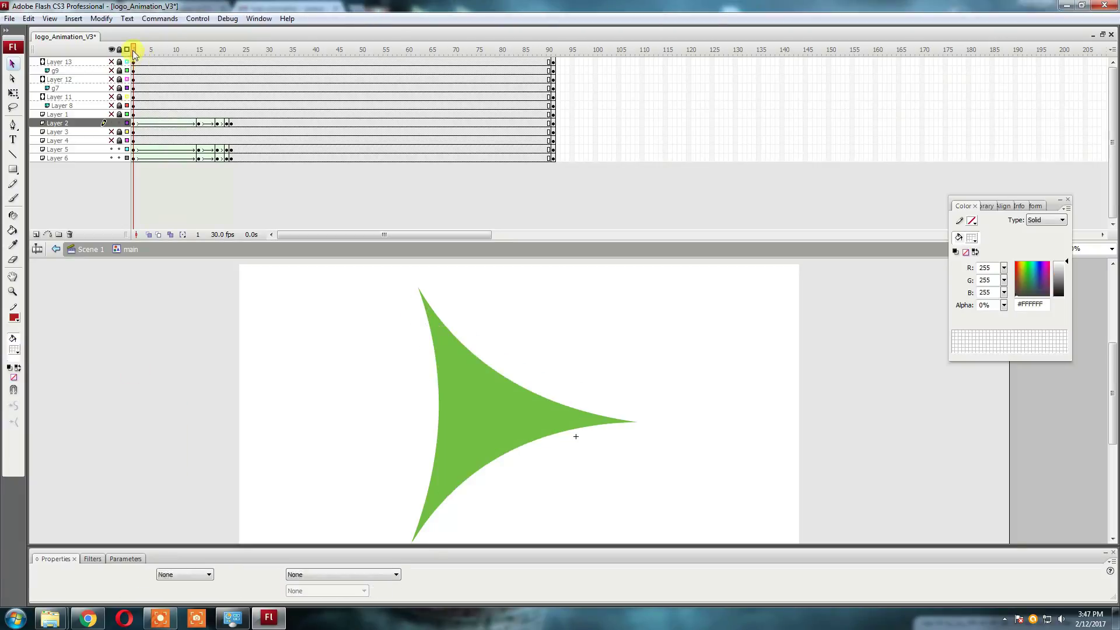
left_click(133, 149)
left_click(14, 349)
left_click(143, 368)
key("Return")
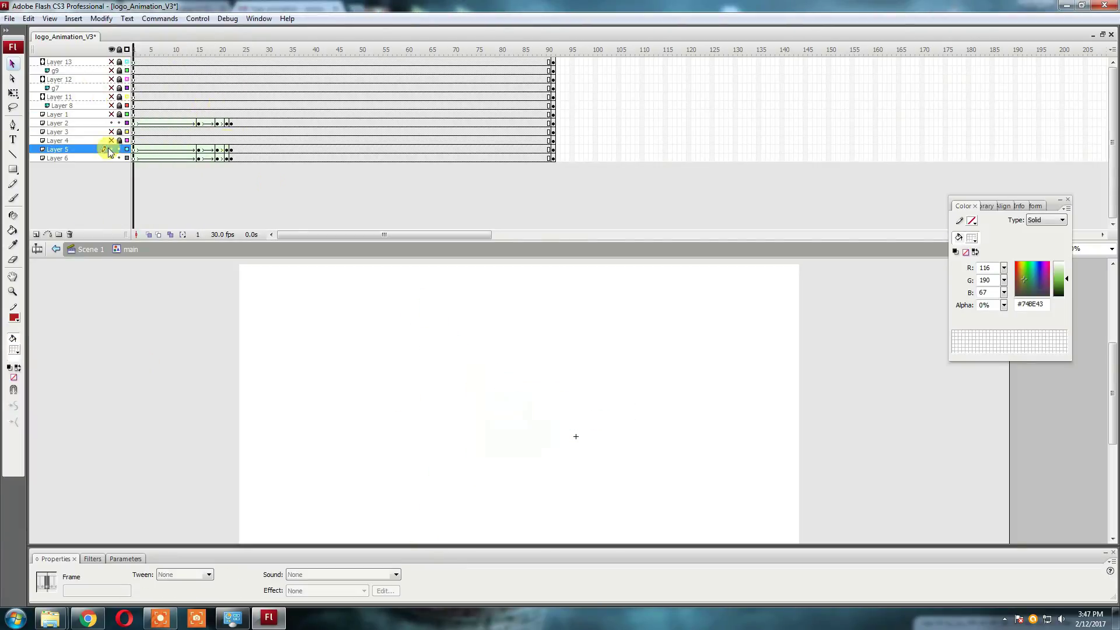
Step: Stagger the tweens, shifting Layer 5 later and Layer 2 to start around frame 22
mouse_move(134, 149)
left_mouse_down()
mouse_move(188, 143)
mouse_move(224, 123)
left_mouse_up()
left_click(134, 49)
key("Return")
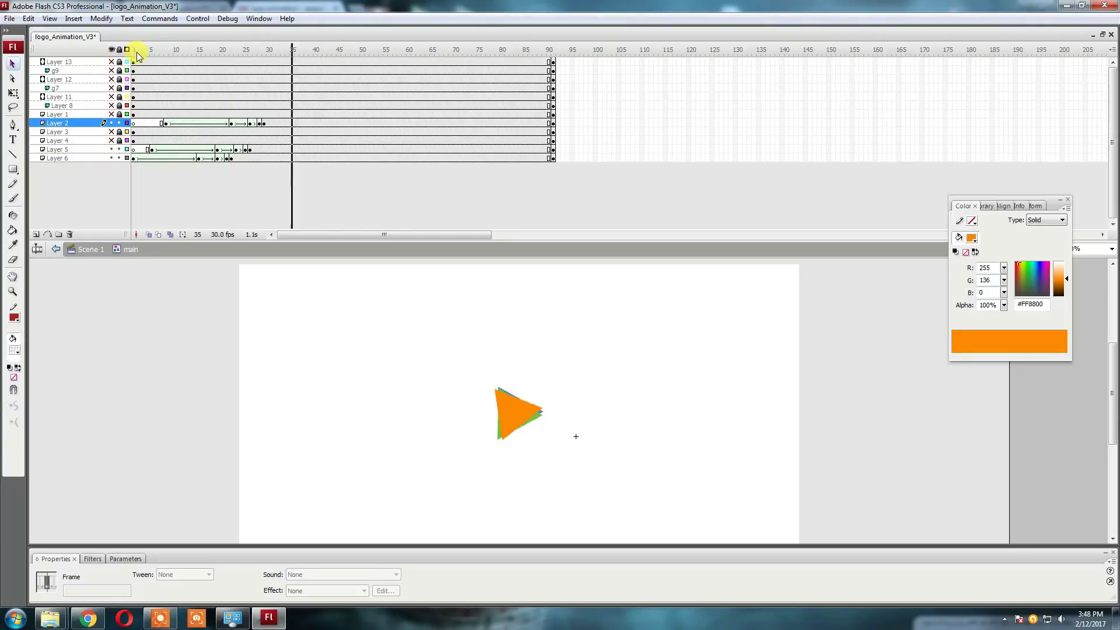
left_click_drag(150, 149, 290, 150)
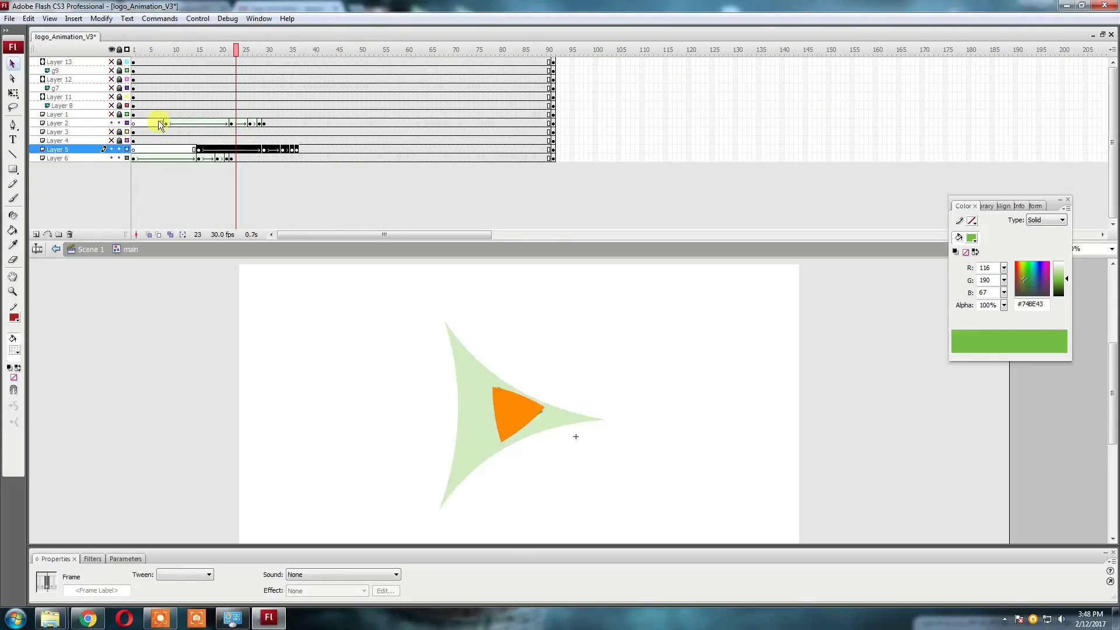
left_click_drag(194, 123, 293, 123)
key("Return")
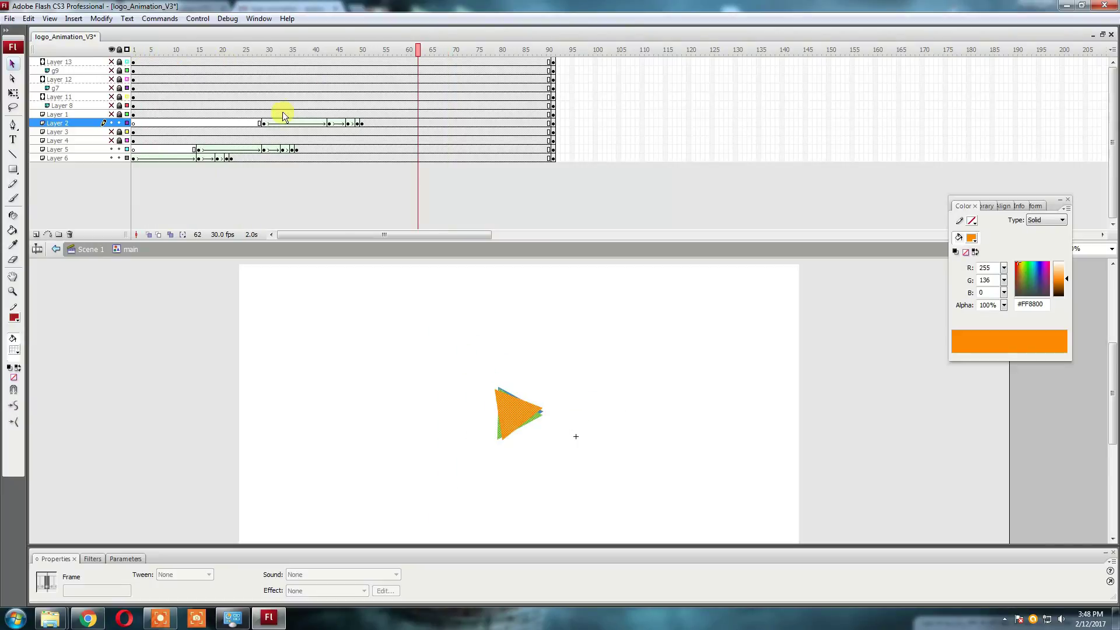
left_click_drag(261, 123, 233, 123)
key("Return")
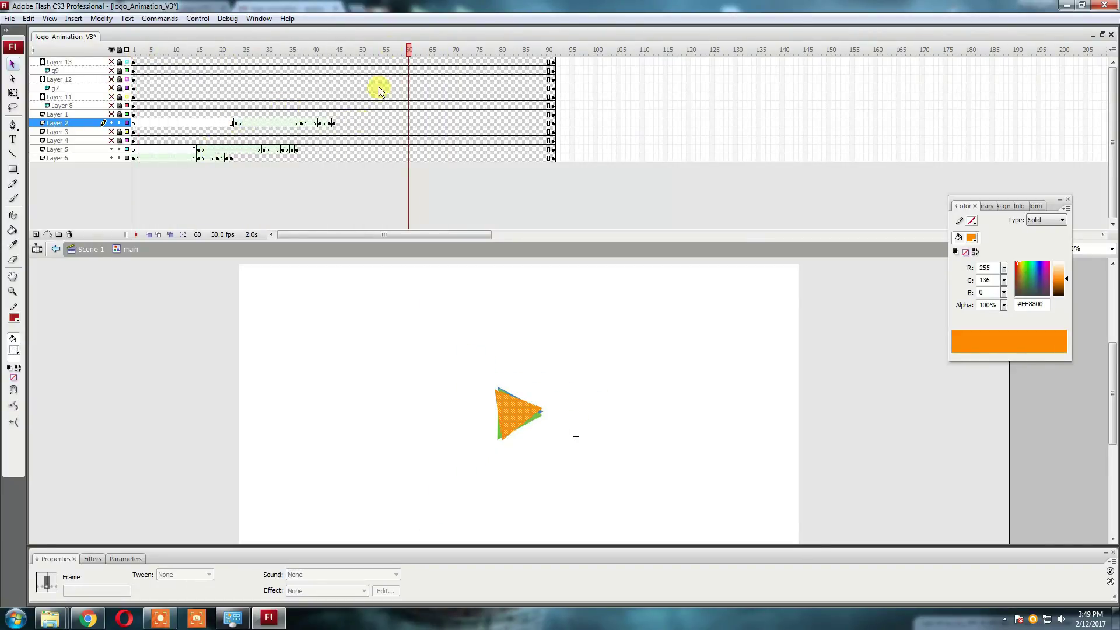
key("Return")
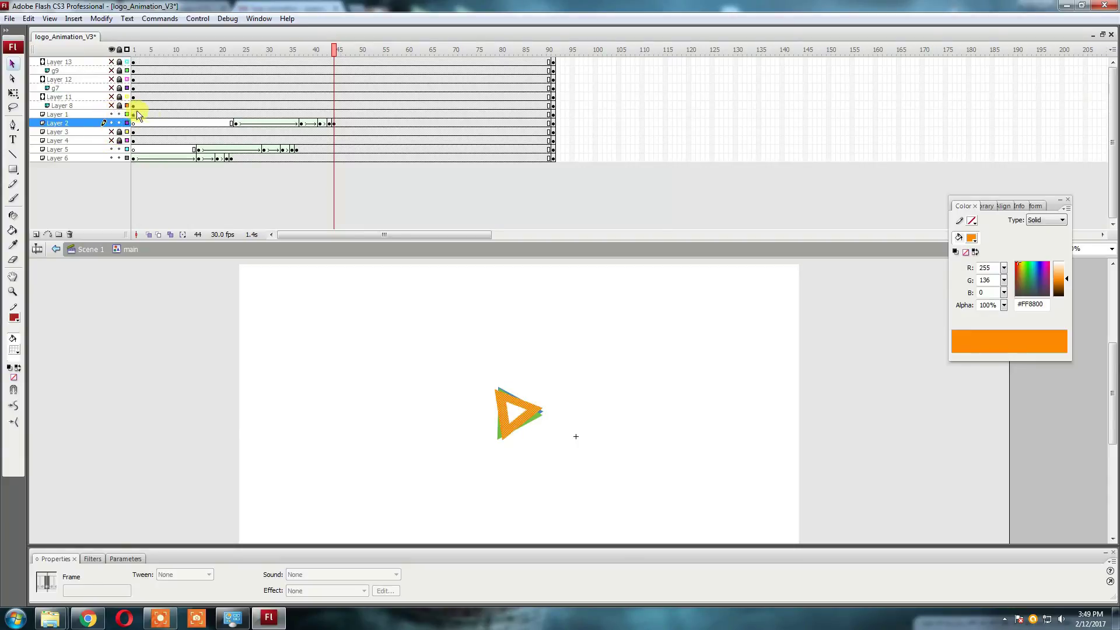
Step: Move Layer 1's inner-triangle keyframe to frame 37 and save the file
left_click_drag(135, 114, 301, 115)
key("ctrl+s")
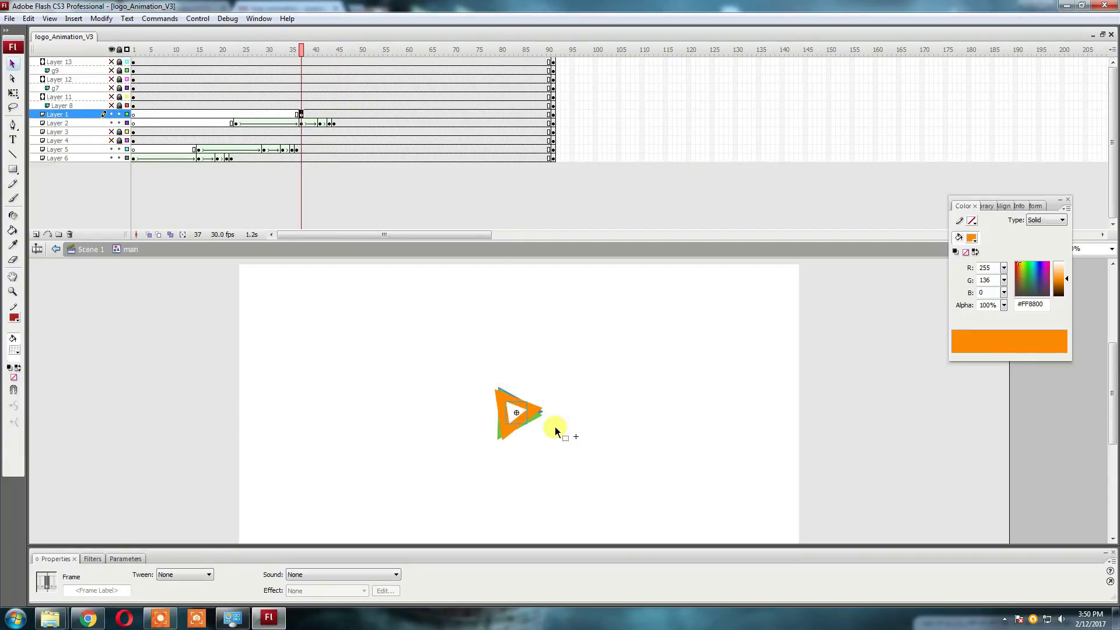
key("ctrl+equal")
key("ctrl+equal")
key("ctrl+equal")
Step: Inside the wg symbol, give the inner triangle a red outline with the Ink Bottle
double_click(675, 300)
left_click(528, 385)
left_click(14, 350)
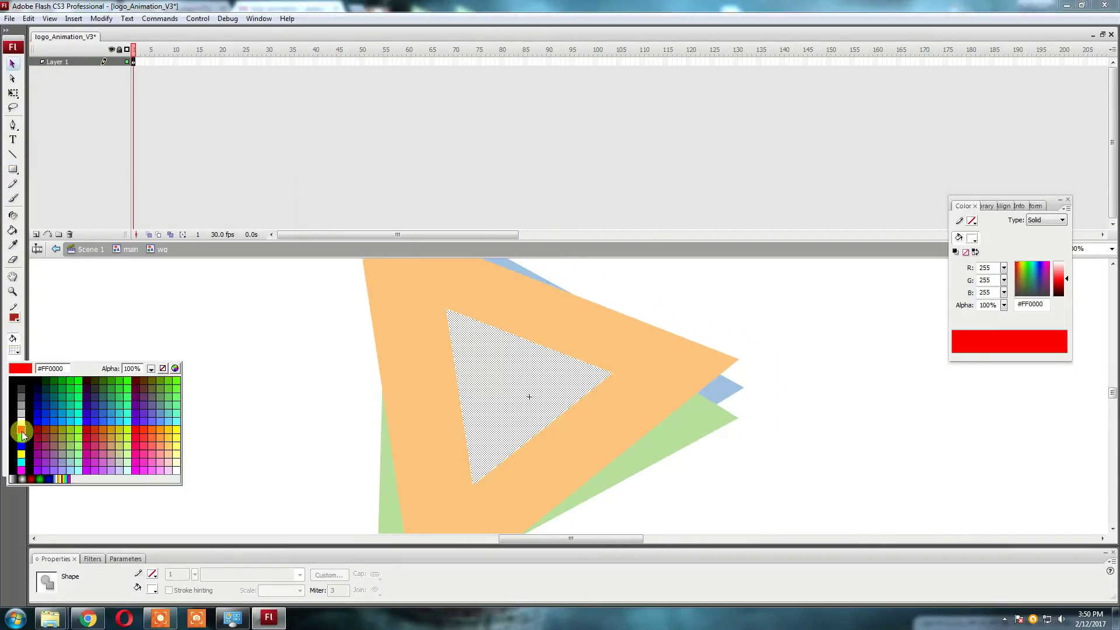
left_click(22, 431)
key("s")
left_click(461, 397)
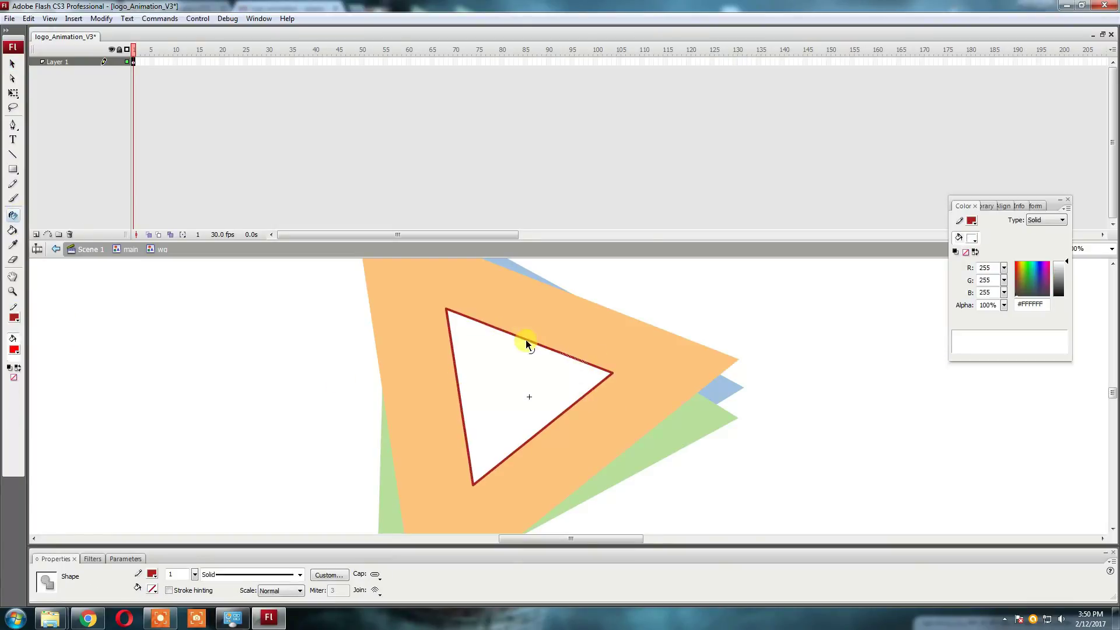
Step: Keep the inner triangle's fill white and reapply the red outline
key("ctrl+a")
left_click(14, 349)
left_click(147, 381)
left_click(352, 394)
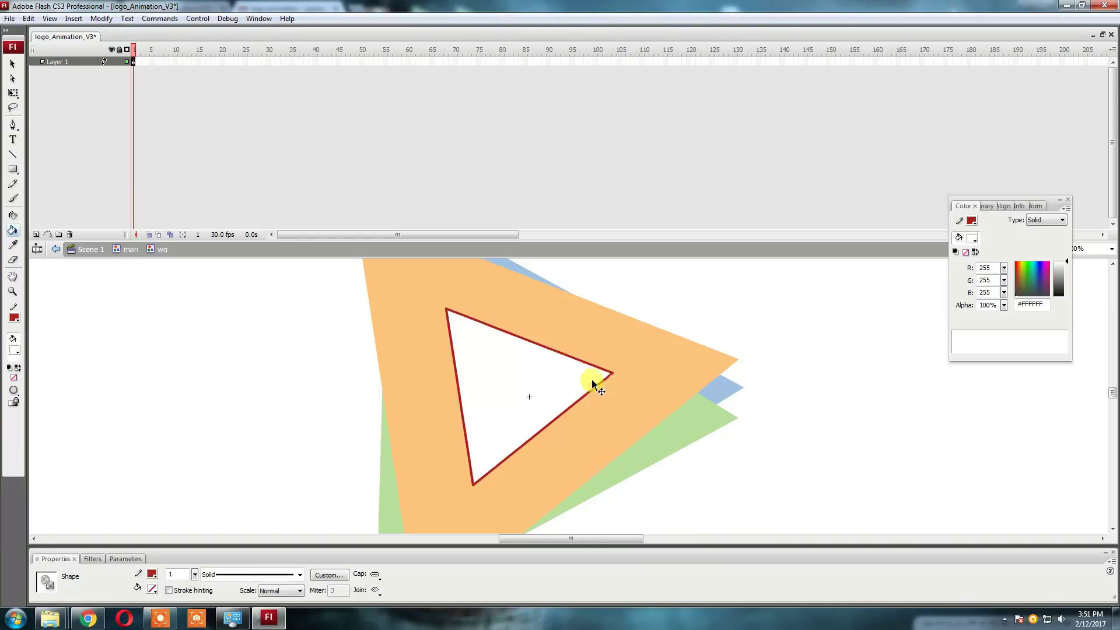
key("Delete")
key("s")
left_click(567, 410)
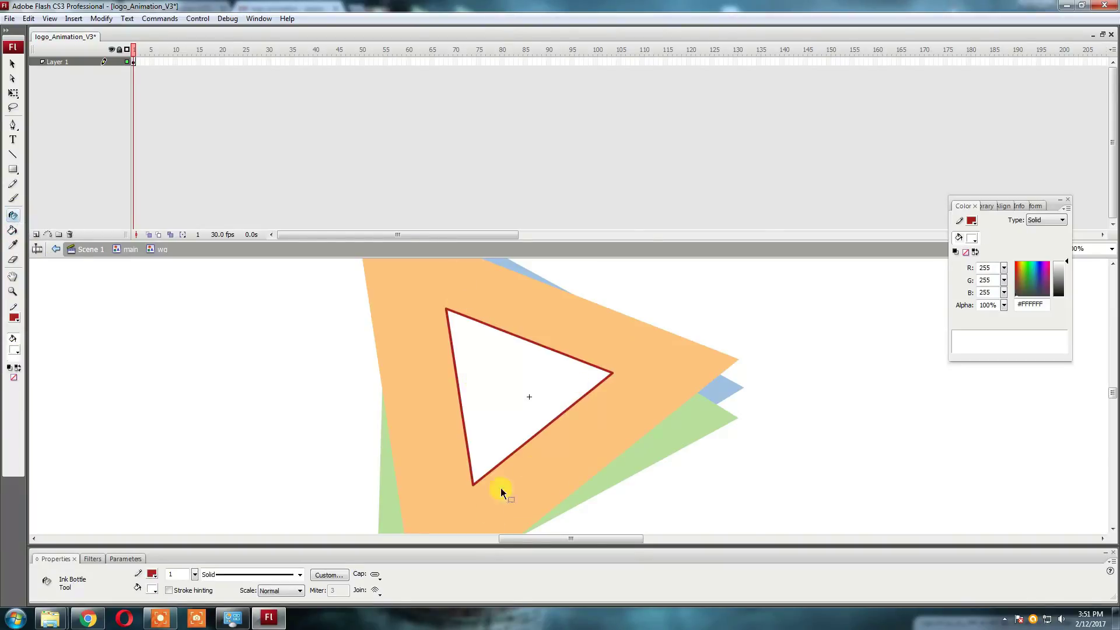
Step: Delete the fill and the top and right strokes, leaving only the red left edge
key("v")
left_click(502, 443)
key("Delete")
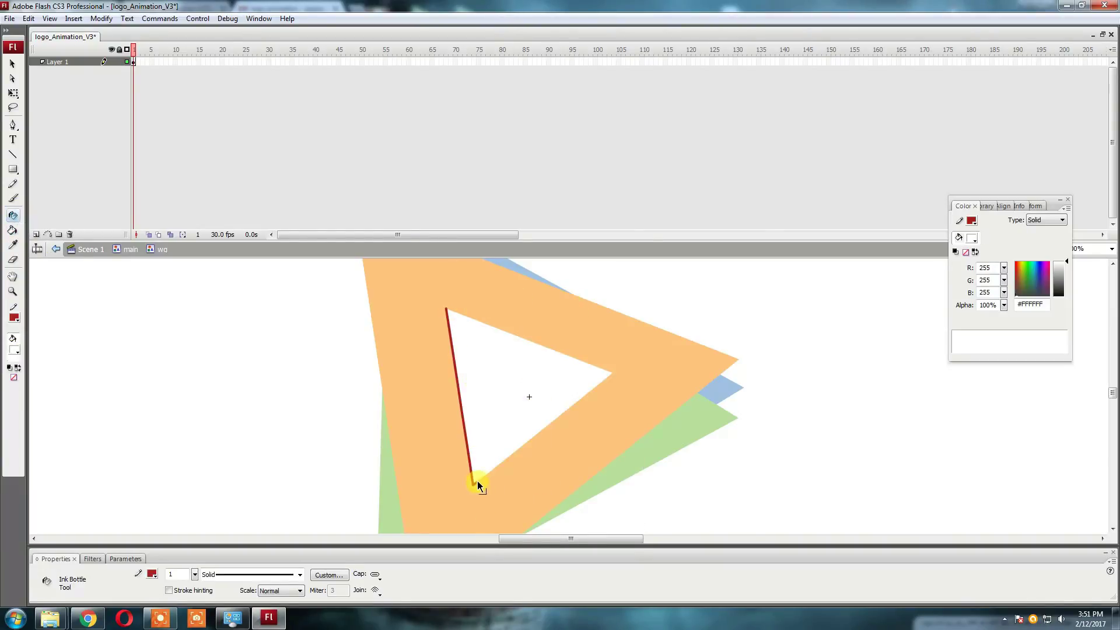
left_click(464, 437)
left_click(7, 61)
Step: Duplicate the red line three times, each copy offset 30px to the right
key("ctrl+d")
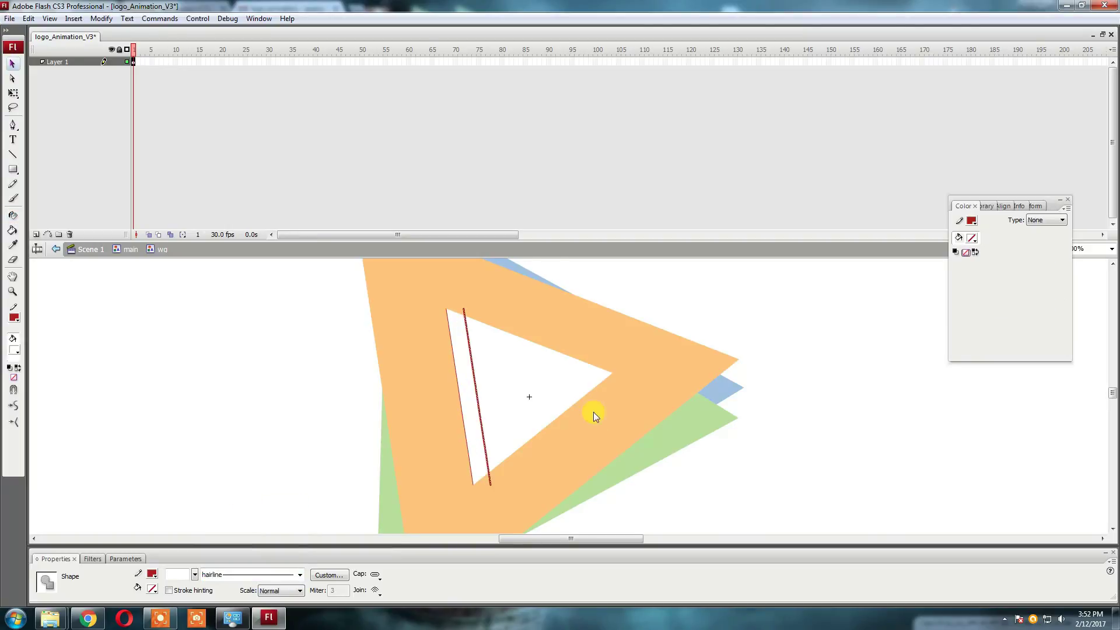
key("ctrl+d")
key("ctrl+d")
key("ctrl+d")
key("ctrl+d")
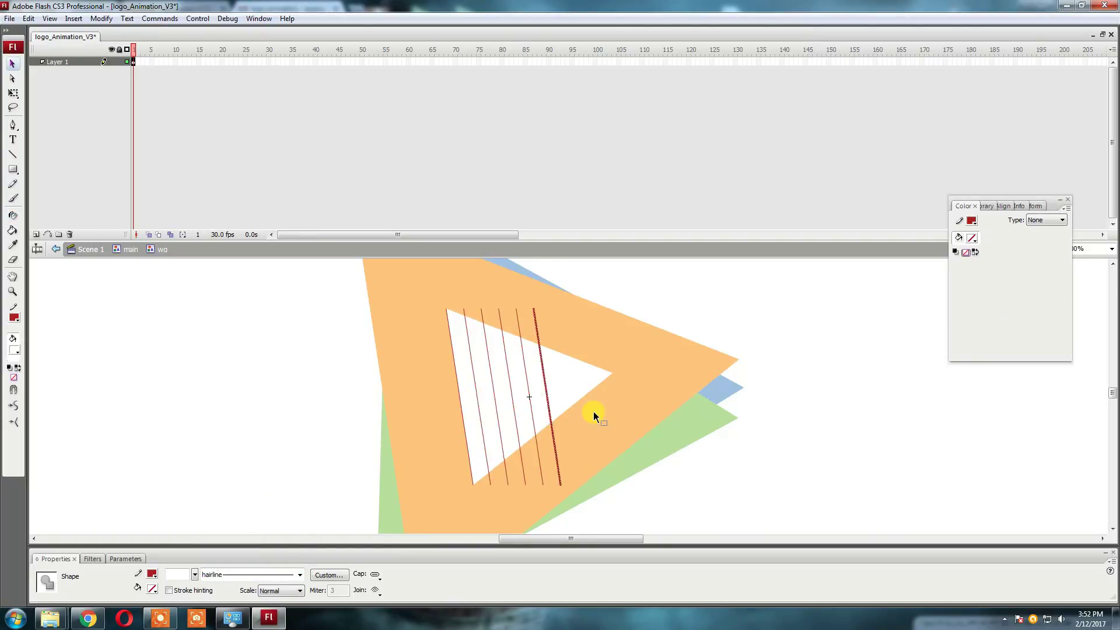
key("ctrl+d")
key("ctrl+d")
key("ctrl+d")
key("Right")
key("Right")
key("Right")
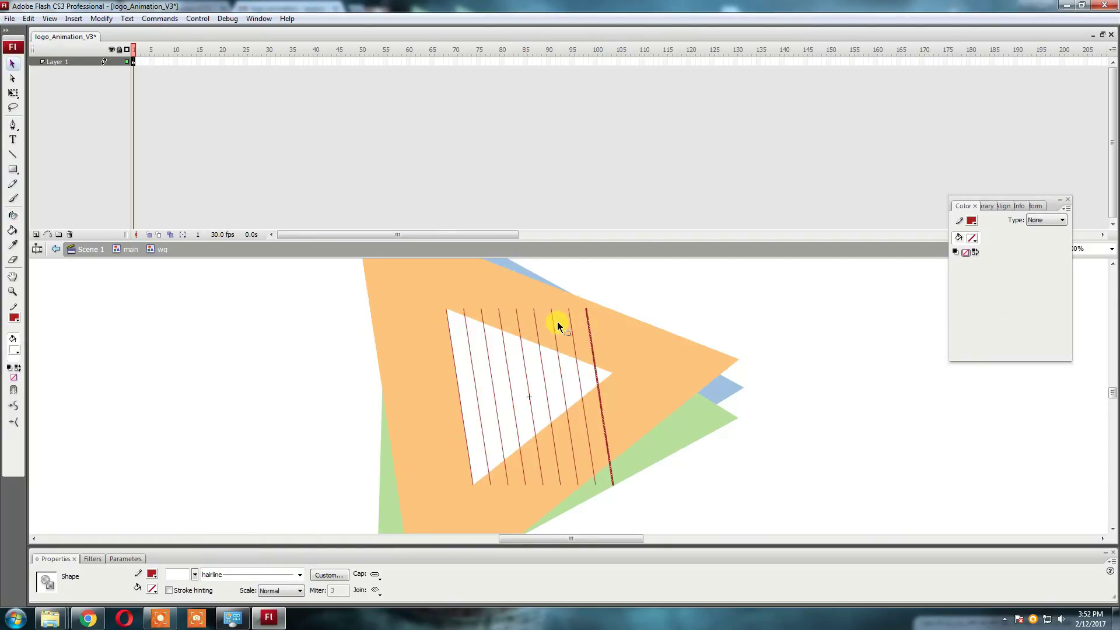
Step: Select all the slanted red lines and group them
left_click(450, 333)
left_click(467, 326, "shift")
left_click(484, 320, "shift")
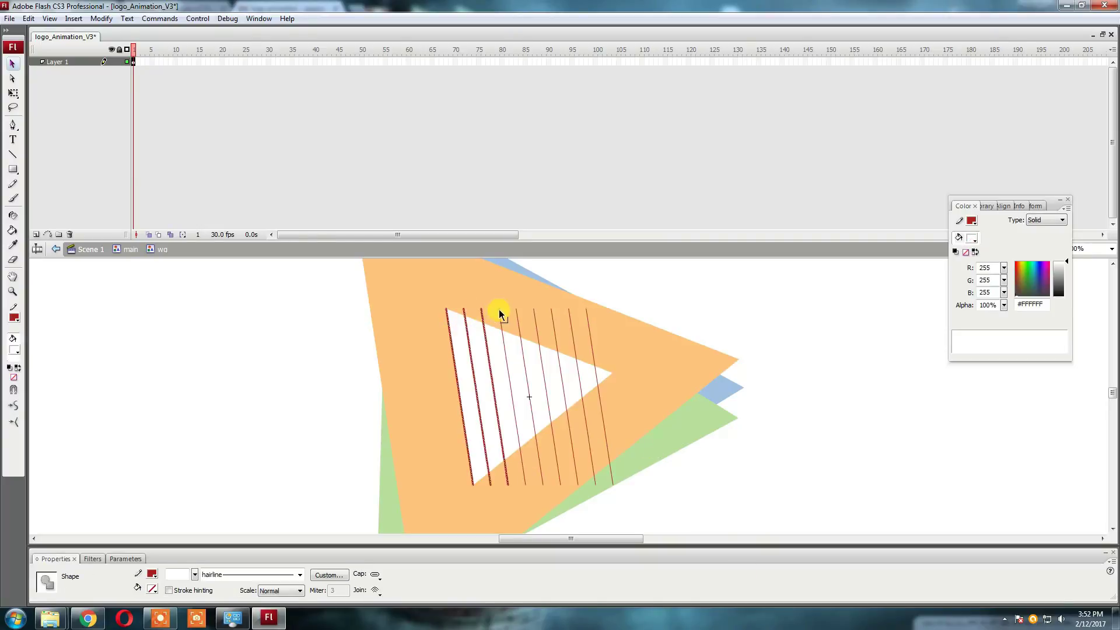
left_click(573, 328, "shift")
left_click(589, 323, "shift")
key("ctrl+g")
Step: Try rotating the line group into a crossing set, then delete the rotated copy
key("q")
left_click_drag(618, 304, 652, 496)
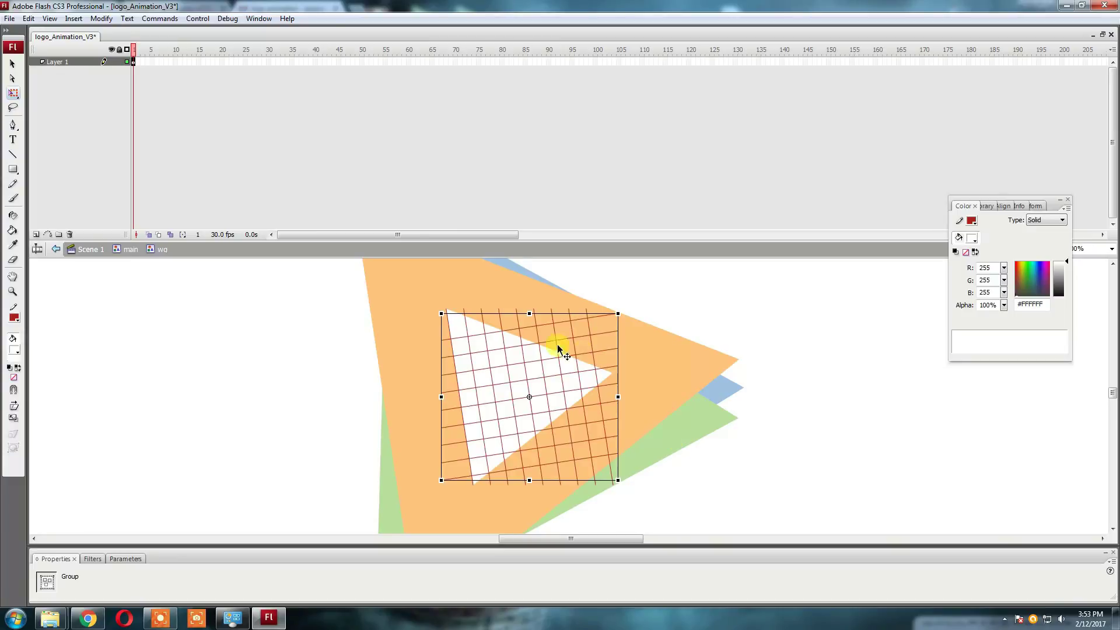
key("v")
key("Escape")
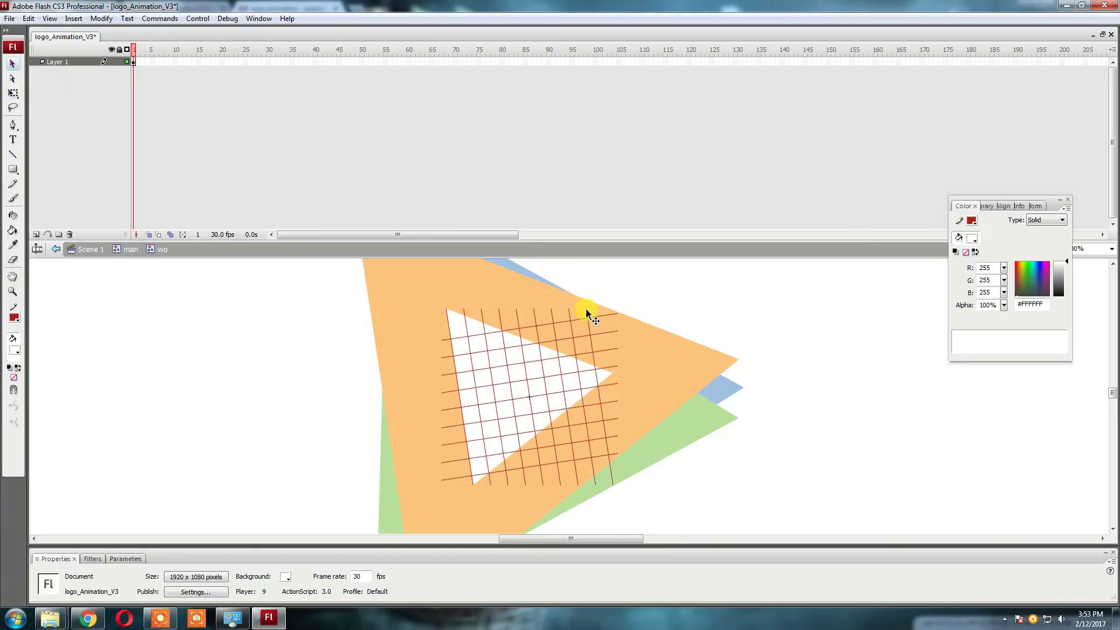
left_click(586, 313)
key("Delete")
Step: Draw a red line across the triangle, group it and tilt it slightly
key("n")
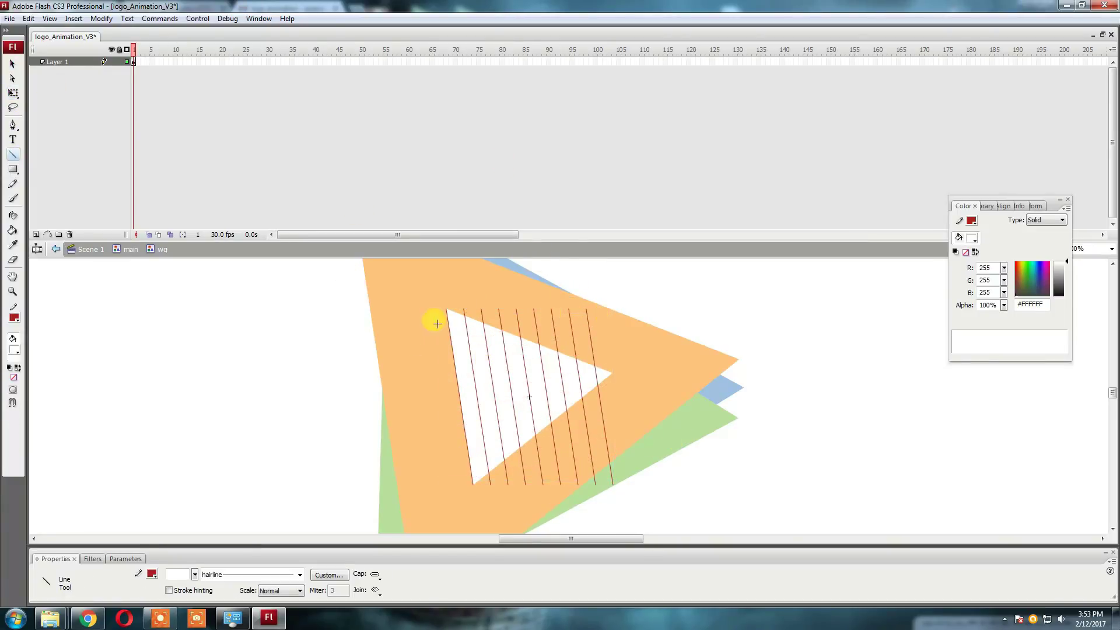
left_click_drag(358, 412, 349, 424)
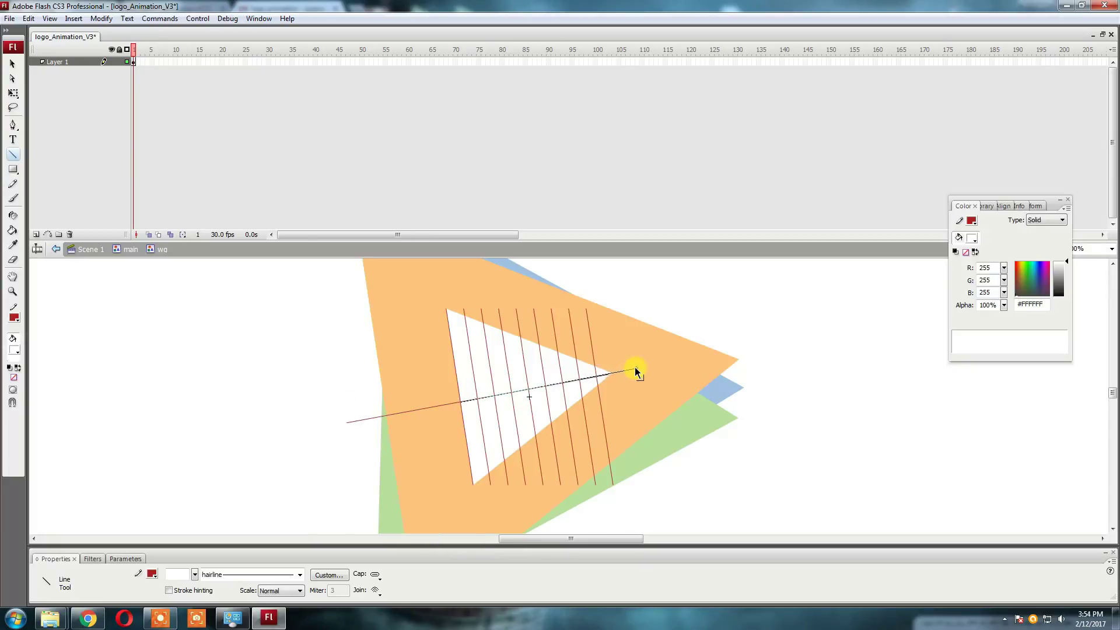
left_click(366, 418, "ctrl")
key("ctrl+g")
key("q")
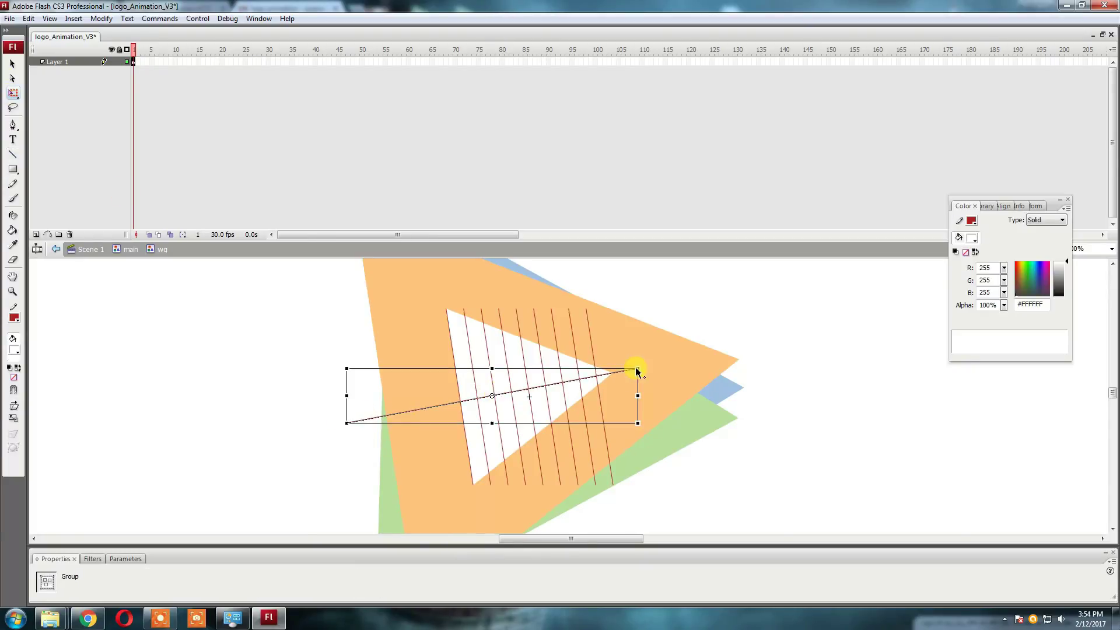
left_click_drag(339, 425, 337, 421)
key("v")
Step: Inside the line group, stack evenly spaced parallel copies of the line upward
double_click(373, 413)
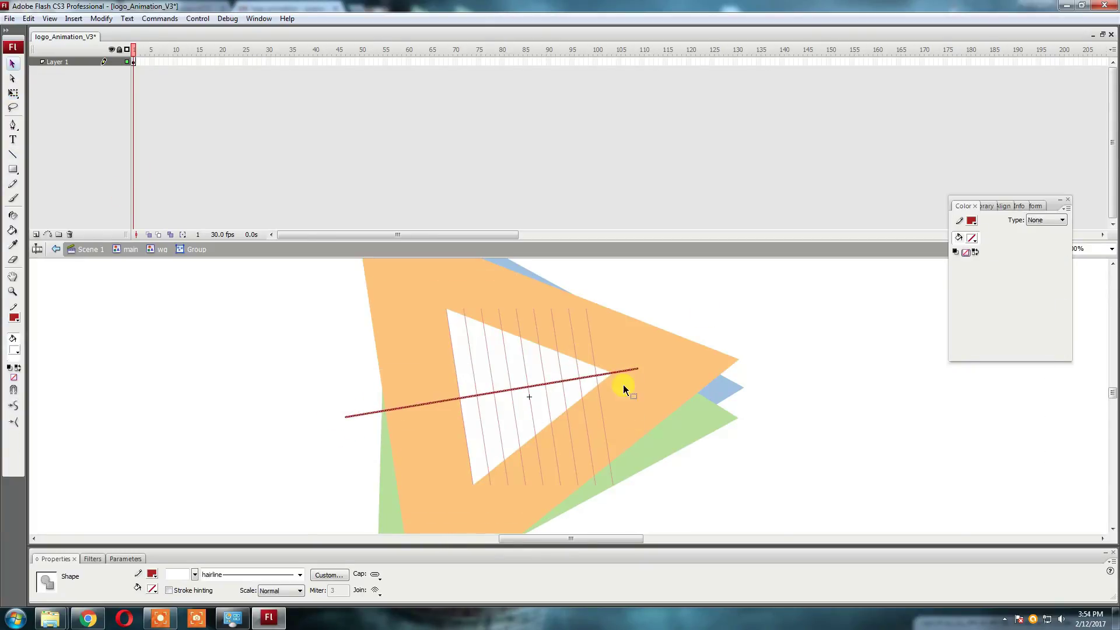
key("Up")
key("Up")
key("Up")
key("ctrl+d")
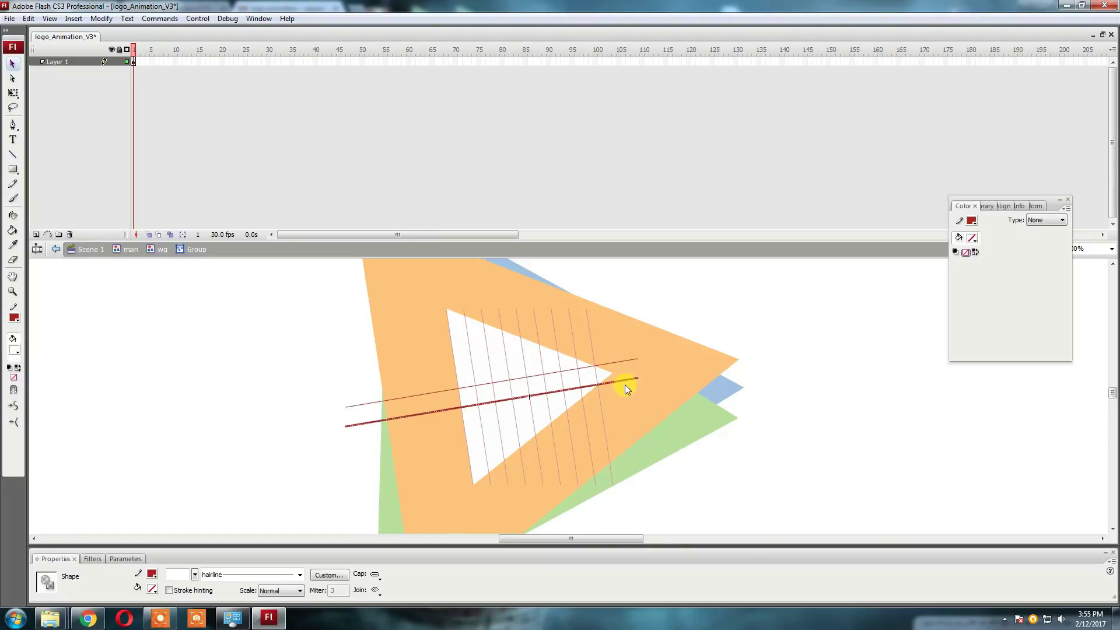
left_click(695, 374)
left_click(436, 398)
double_click(436, 399)
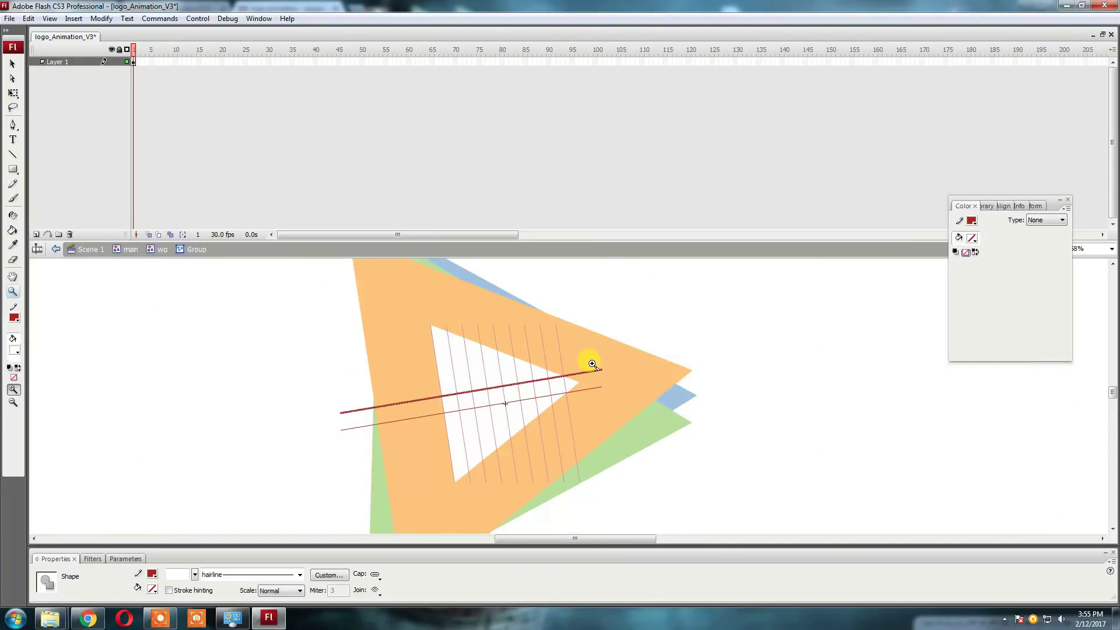
key("ctrl+d")
key("shift+Up")
key("shift+Up")
key("ctrl+d")
key("shift+Up")
key("shift+Up")
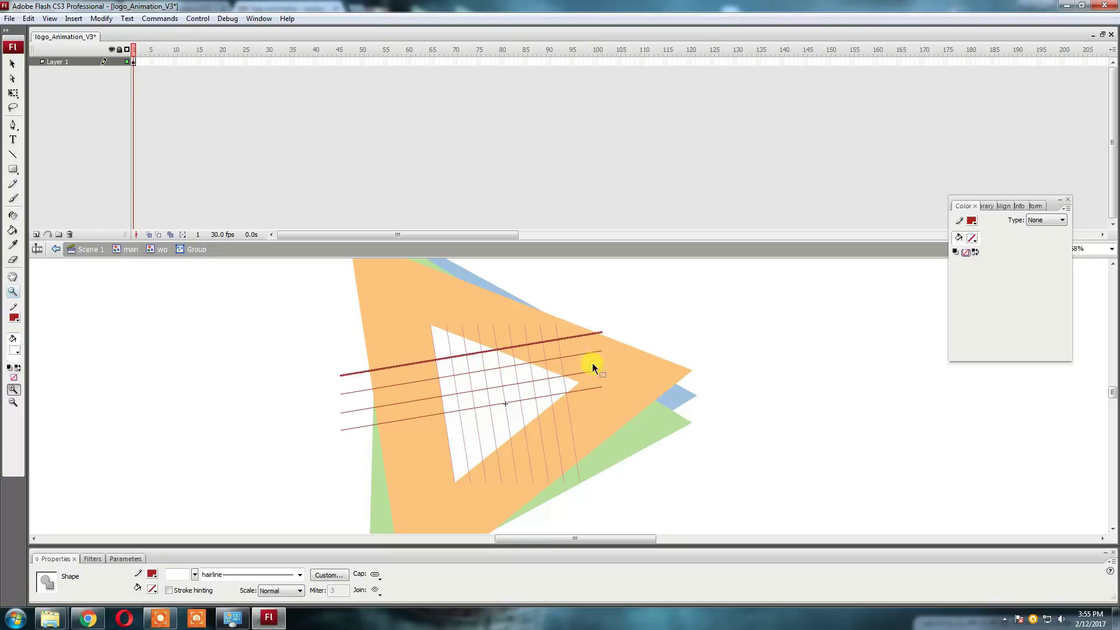
key("ctrl+d")
key("shift+Up")
key("shift+Up")
Step: Add two more parallel copies below the bottom line to complete the cross-hatch
left_click(586, 388)
key("ctrl+d")
key("shift+Down")
key("shift+Down")
key("ctrl+d")
key("shift+Down")
key("shift+Down")
key("shift+Down")
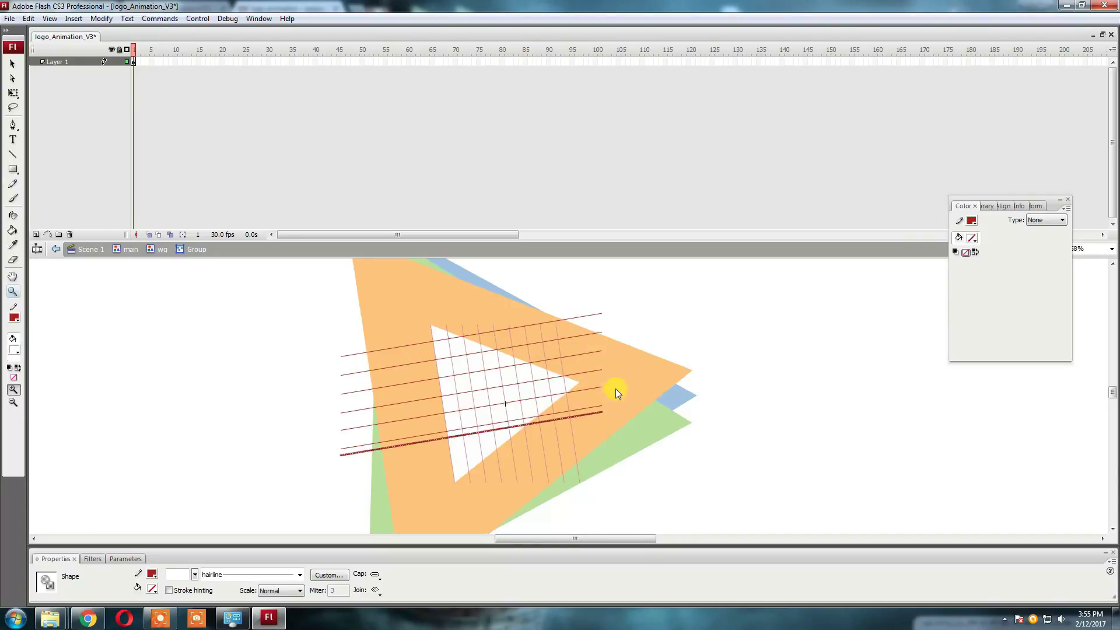
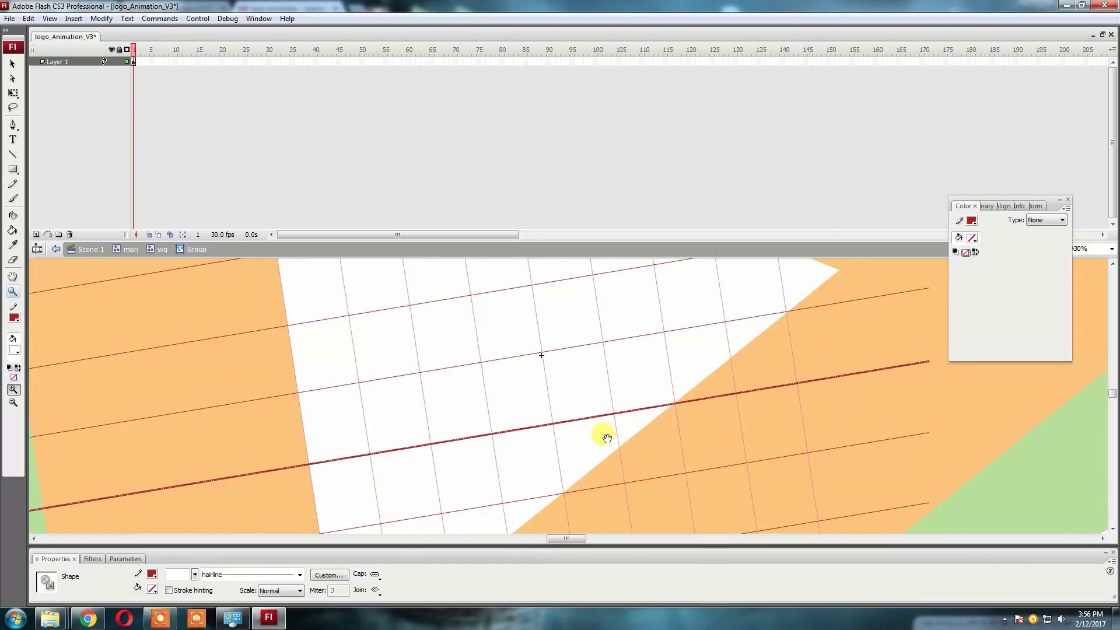
Step: Exit the group and zoom in on the white triangle's upper-left corner
scroll(600, 437, "down", 5)
left_click(540, 380, "alt")
scroll(540, 375, "up", 1)
scroll(535, 373, "down", 1)
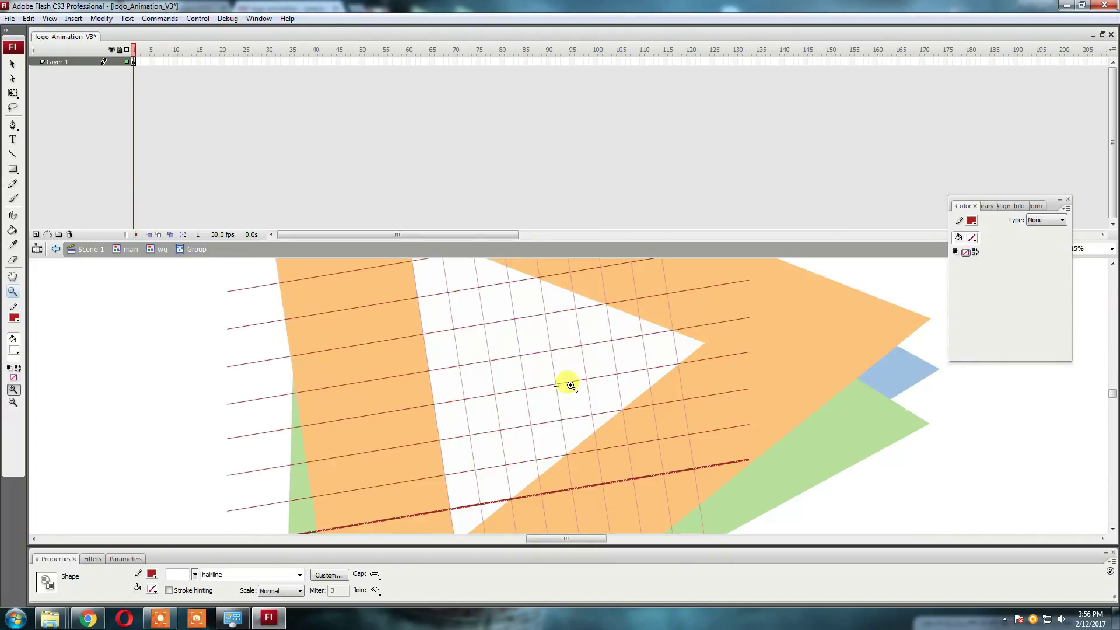
left_click(570, 379, "alt")
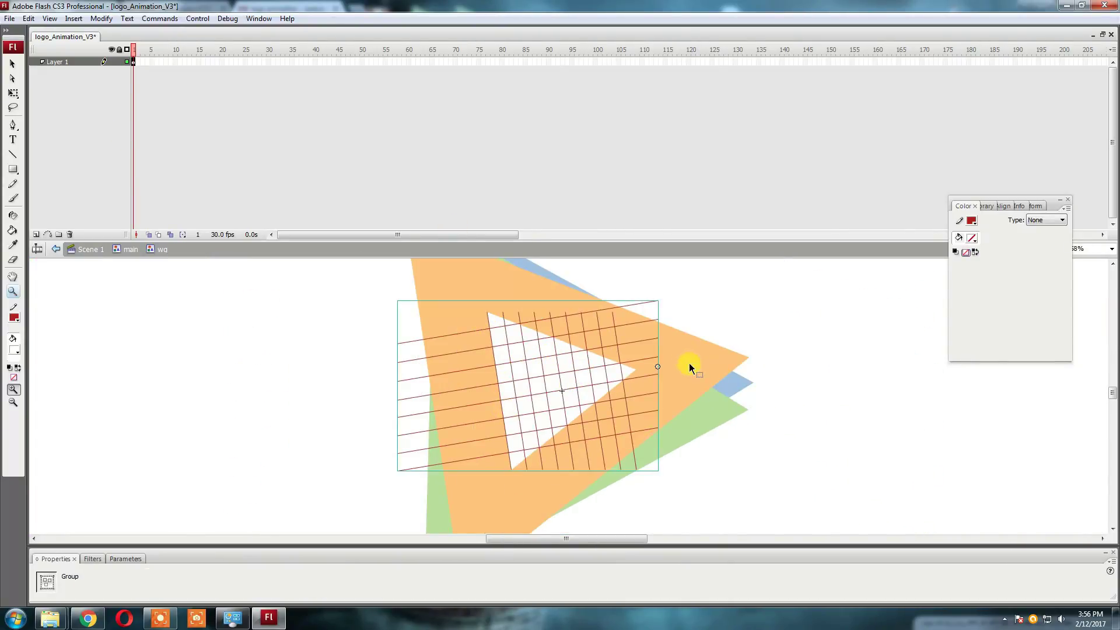
left_click(519, 342, "alt")
left_click_drag(303, 292, 434, 327)
left_click(12, 63)
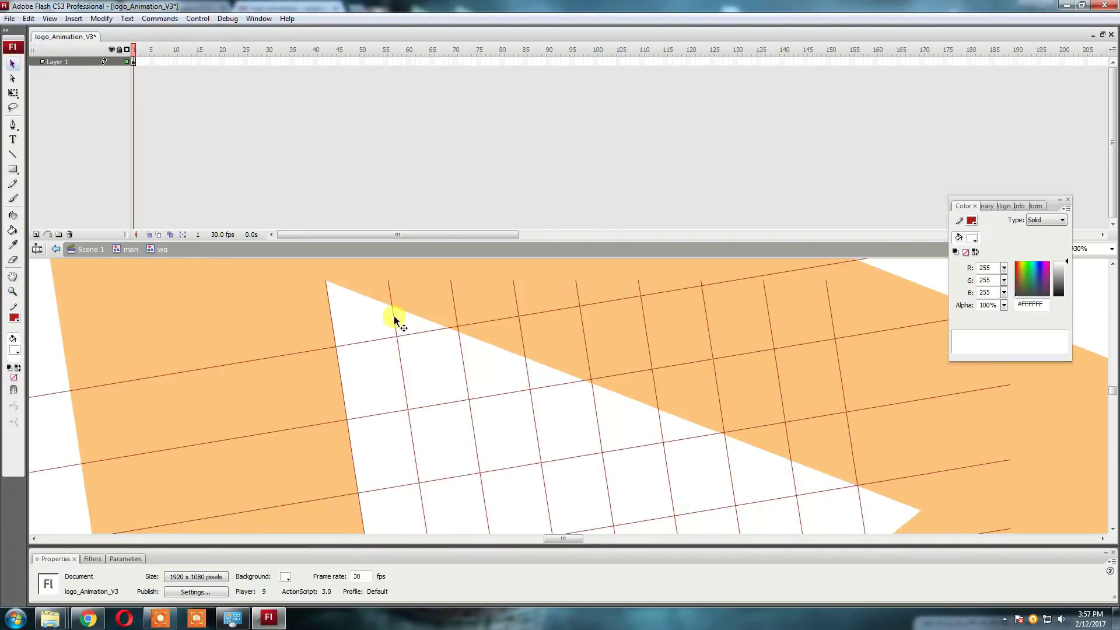
Step: Convert the first few white grid cells into graphic symbols, starting top-left
left_click(365, 318)
key("F8")
key("Escape")
key("F8")
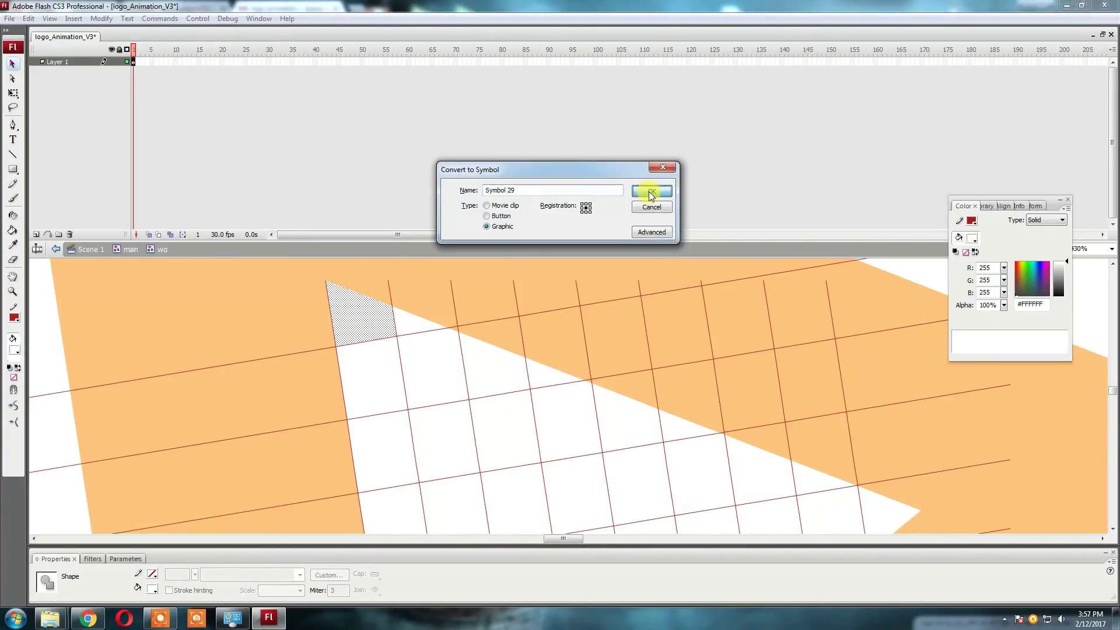
left_click(645, 190)
key("F8")
key("Return")
left_click(489, 358)
key("F8")
left_click(641, 195)
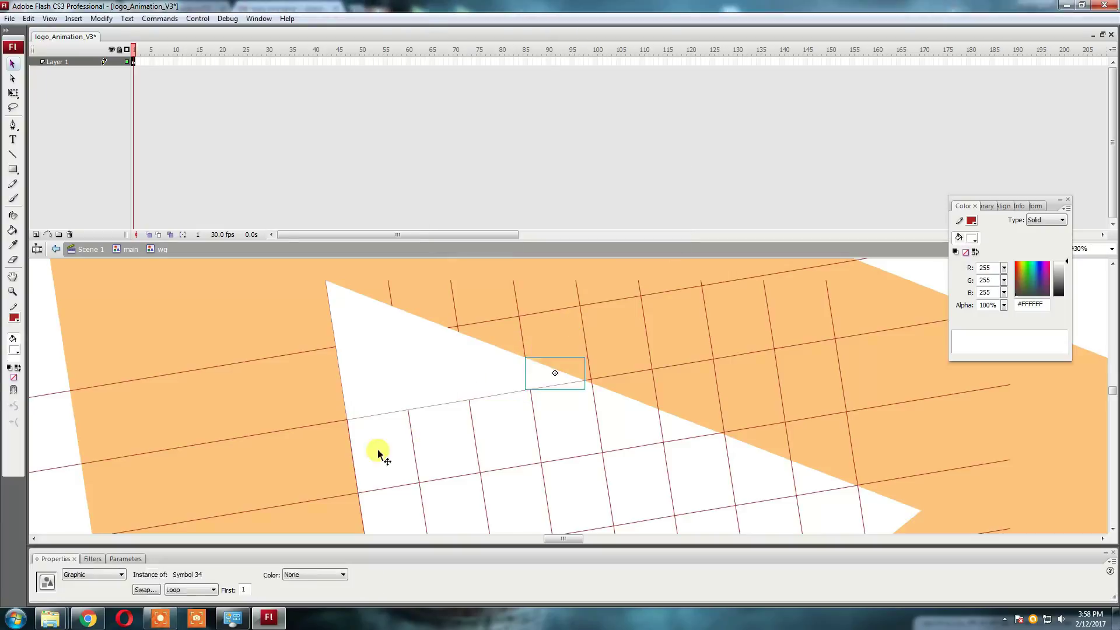
left_click(375, 449)
key("F8")
left_click(652, 191)
Step: Convert the next batch of grid cells on the left and middle into graphic symbols
left_click(393, 417)
key("F8")
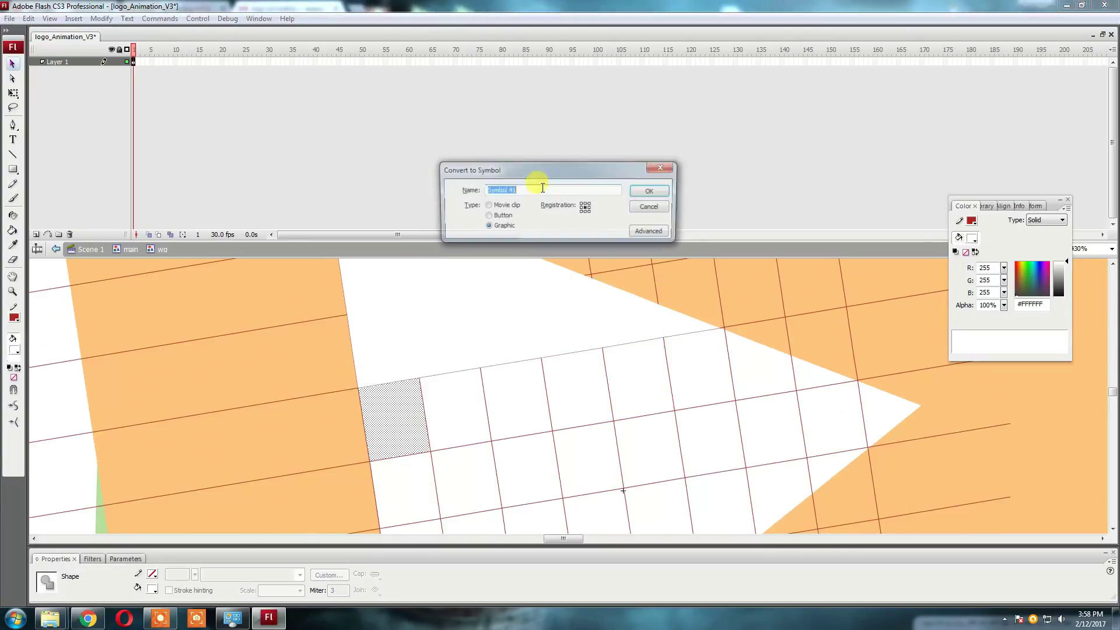
left_click(645, 188)
left_click(708, 347)
key("F8")
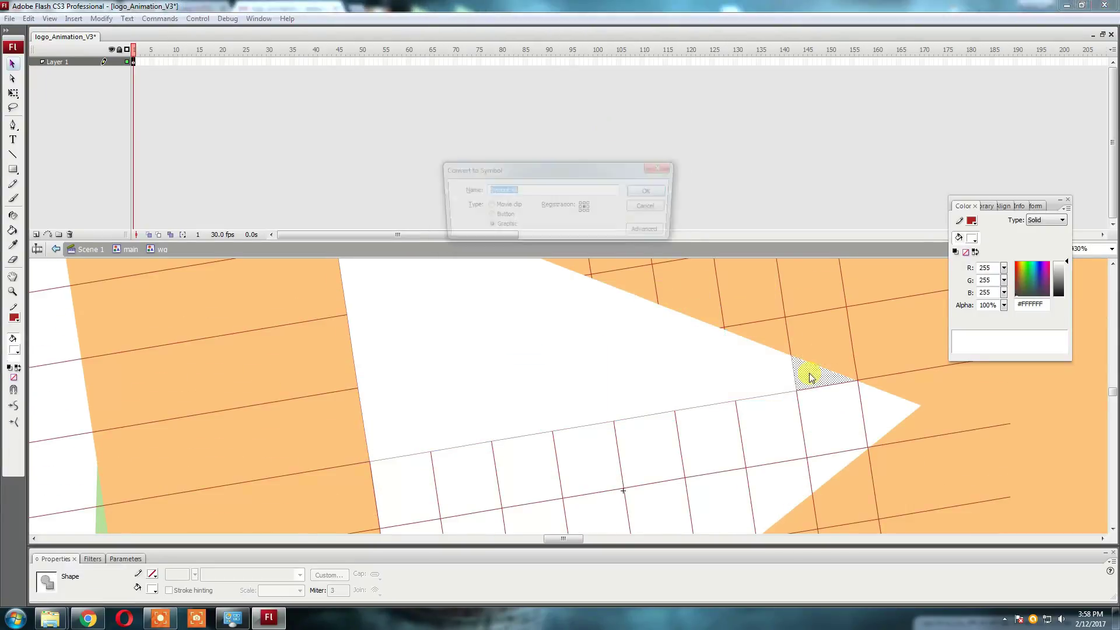
left_click(651, 190)
left_click(523, 463)
key("F8")
left_click(667, 192)
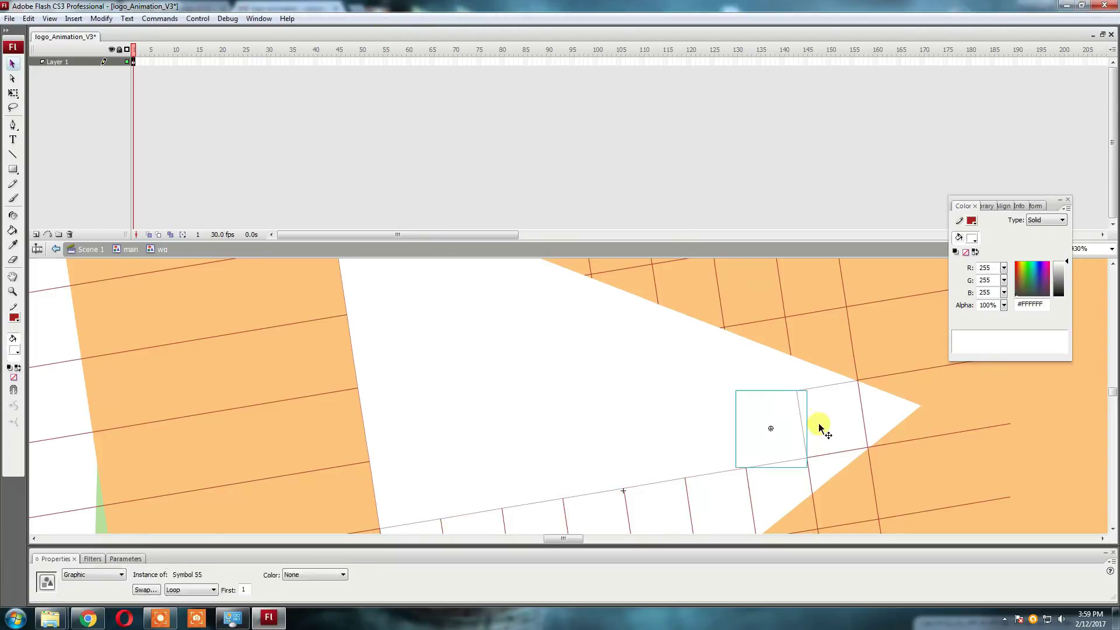
key("F8")
left_click(651, 191)
scroll(560, 397, "down", 3)
left_click(565, 380)
key("F8")
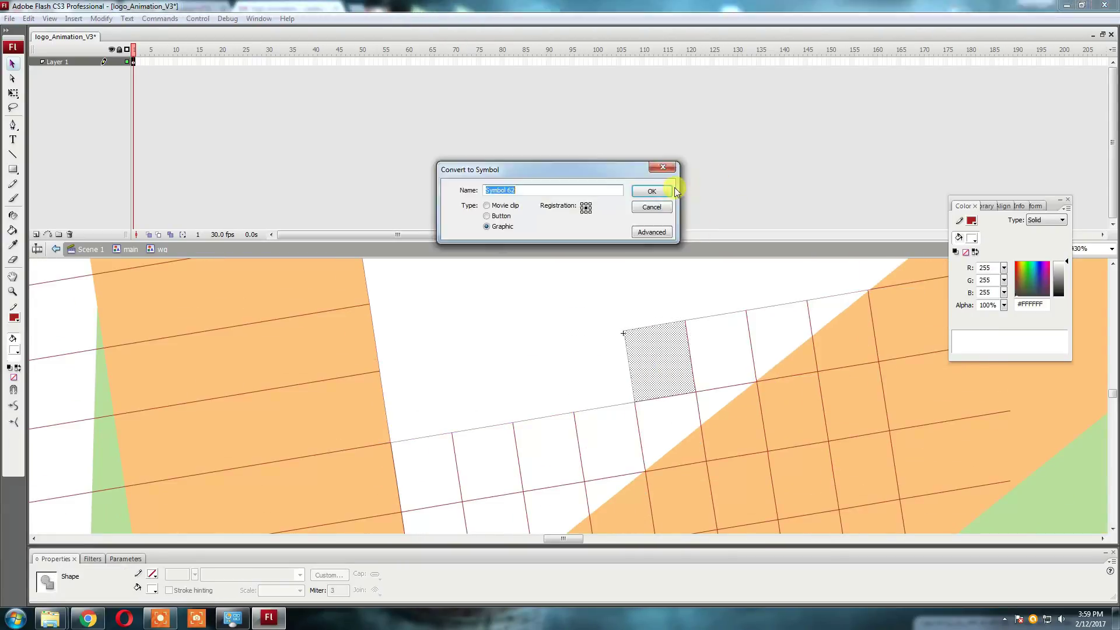
left_click(649, 191)
Step: Convert the last remaining grid cells into graphic symbols and view the whole triangle
left_click(426, 475)
key("F8")
left_click(649, 191)
key("F8")
left_click(663, 213)
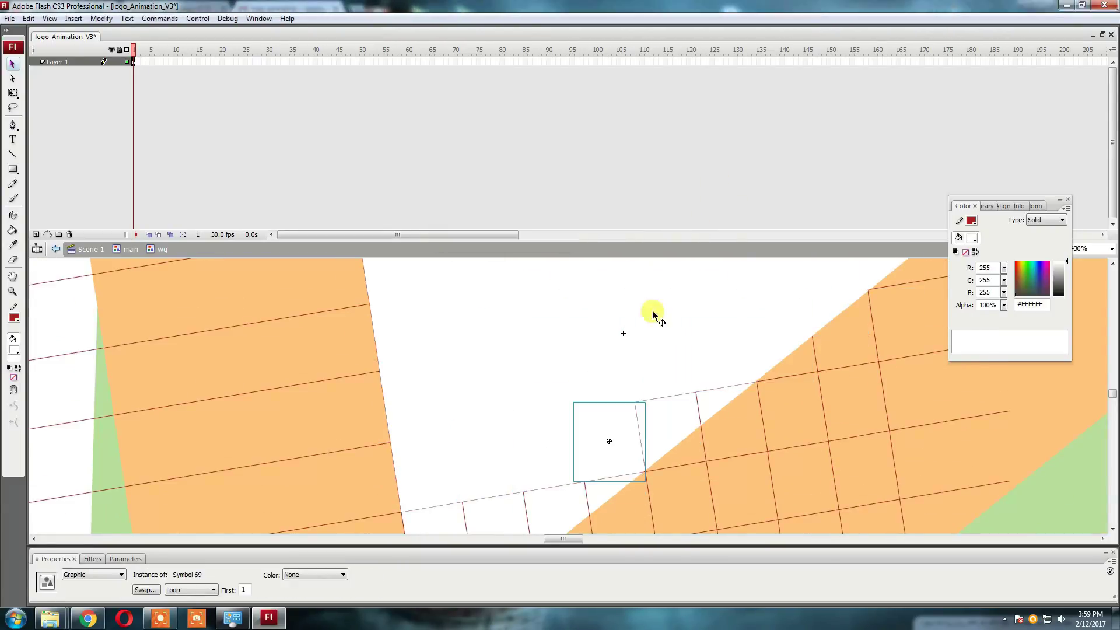
key("F8")
left_click(650, 190)
key("F8")
left_click(576, 405)
key("F8")
key("Return")
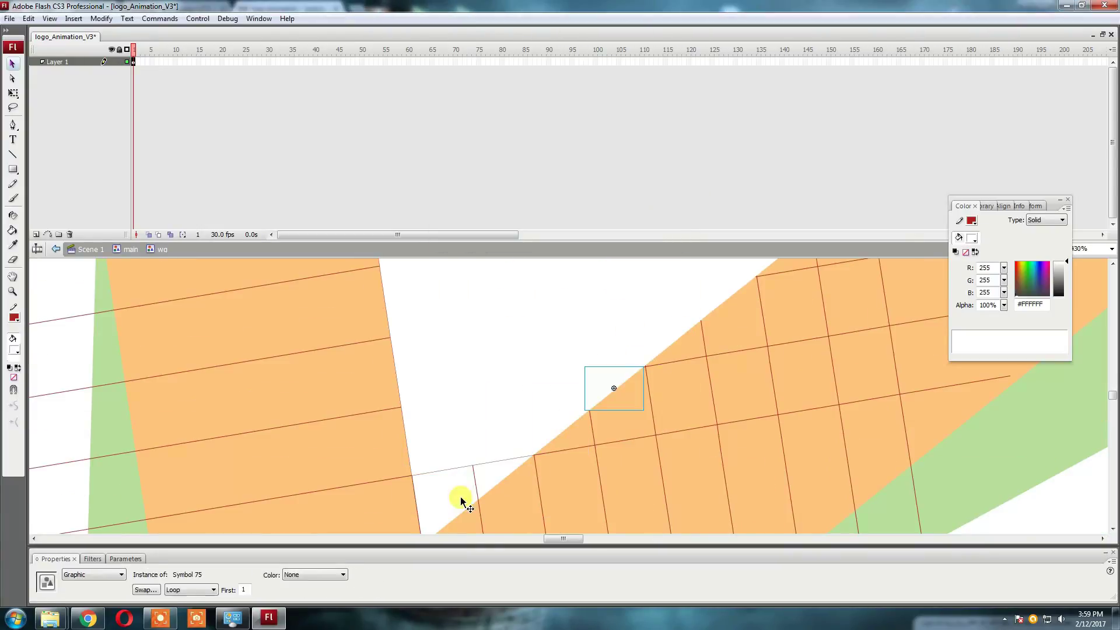
left_click(429, 495)
key("F8")
left_click(670, 191)
key("ctrl+3")
Step: Distribute all cell instances to their own layers
key("ctrl+a")
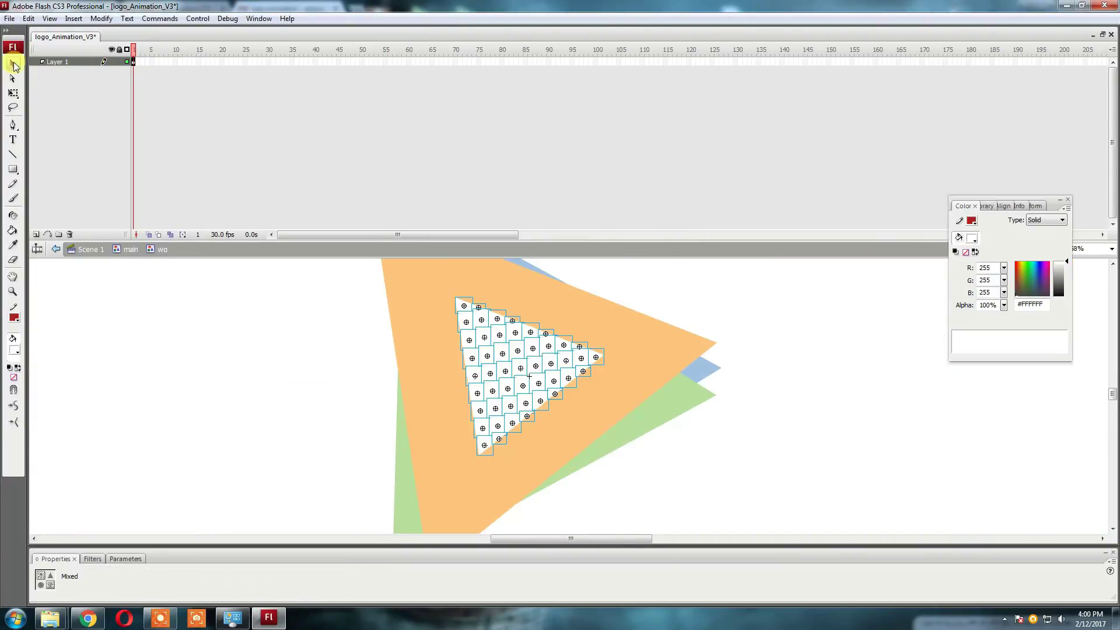
key("ctrl+shift+d")
mouse_move(288, 241)
left_mouse_down()
mouse_move(289, 507)
mouse_move(289, 216)
left_mouse_up()
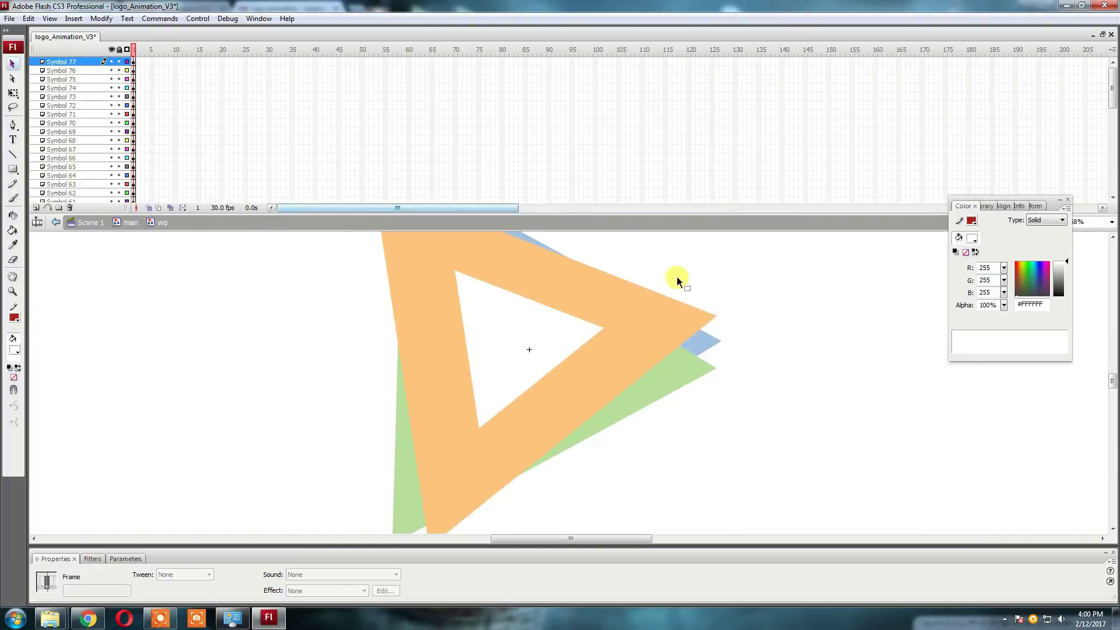
left_click(537, 349)
Step: Insert keyframes at frames 10 and 15 on every layer
left_click(176, 70)
left_click_drag(177, 95, 175, 253)
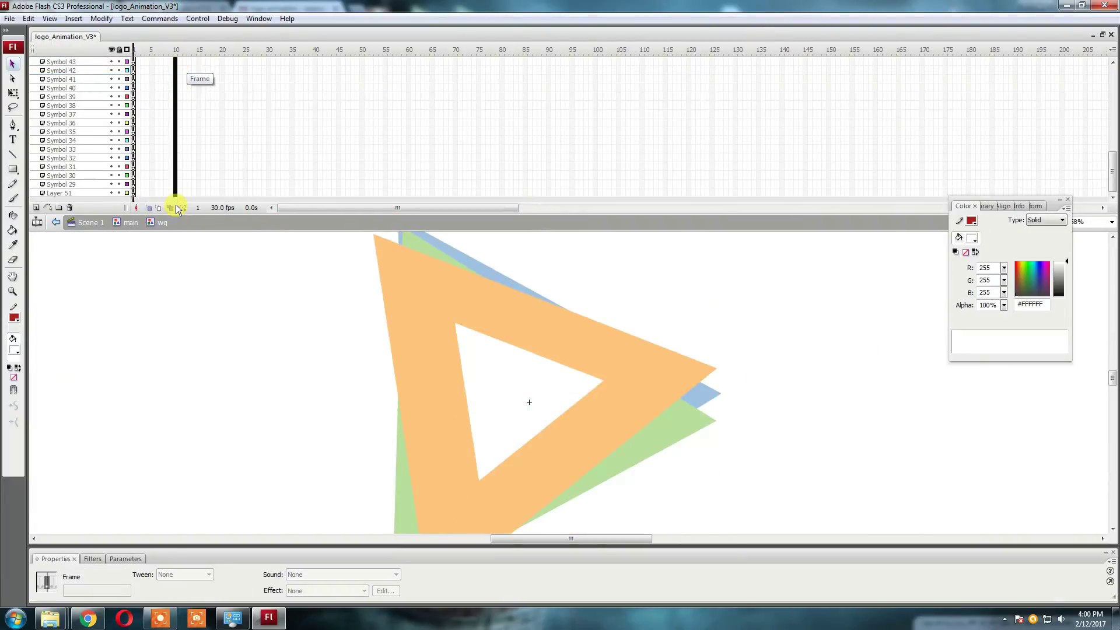
key("F6")
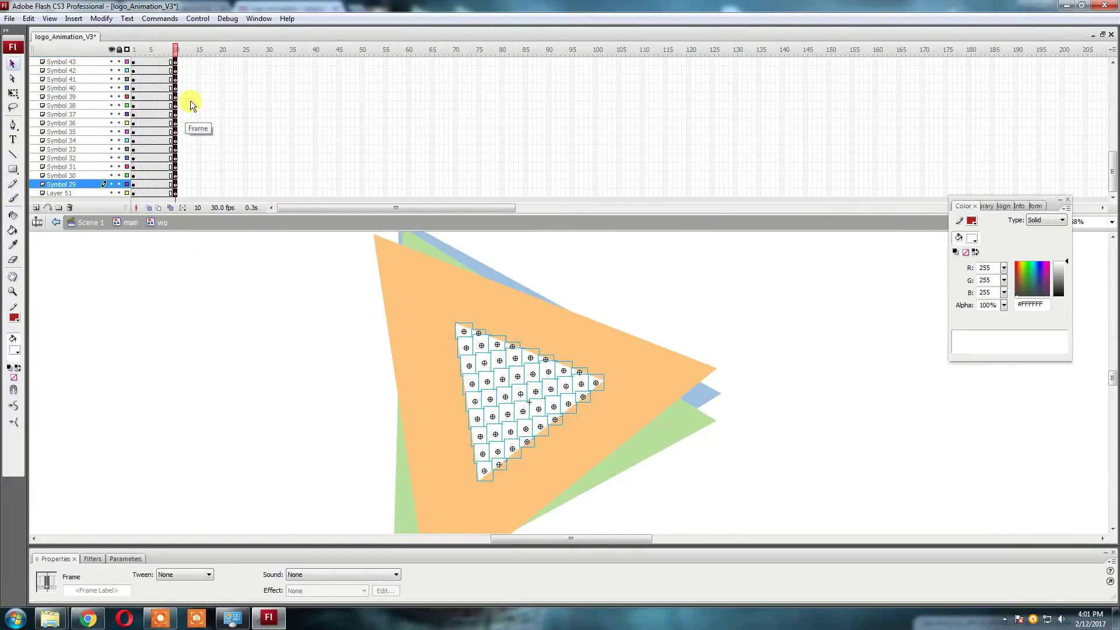
left_click_drag(199, 62, 199, 227)
Step: Create a motion tween over frames 1–14 on all layers
mouse_move(194, 183)
left_mouse_down()
mouse_move(137, 82)
mouse_move(195, 503)
left_mouse_up()
left_click(211, 132)
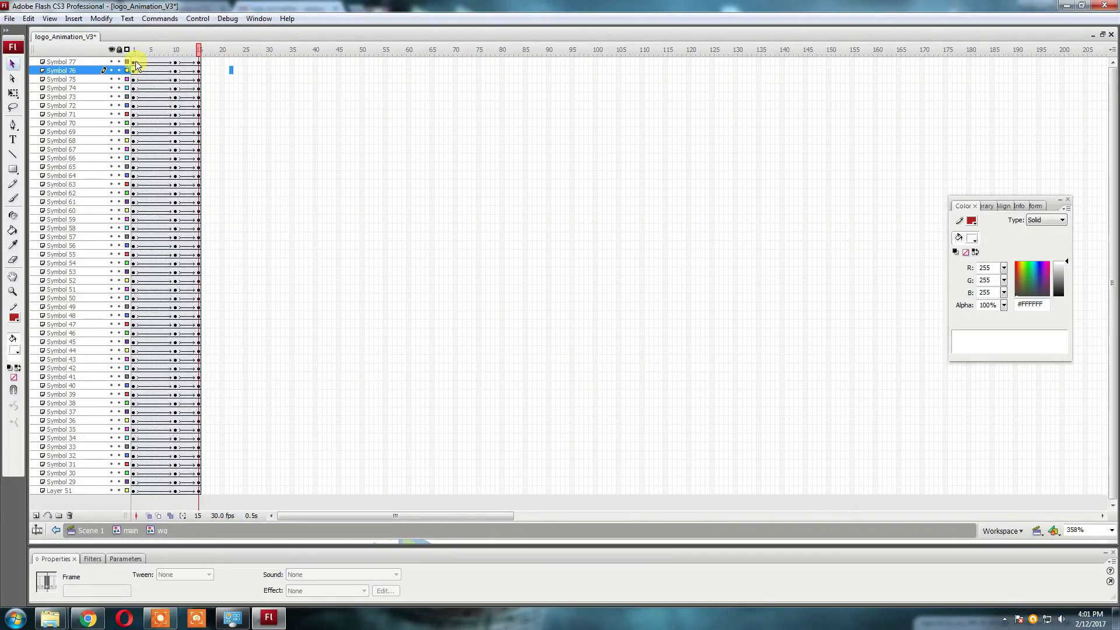
left_click_drag(357, 533, 357, 170)
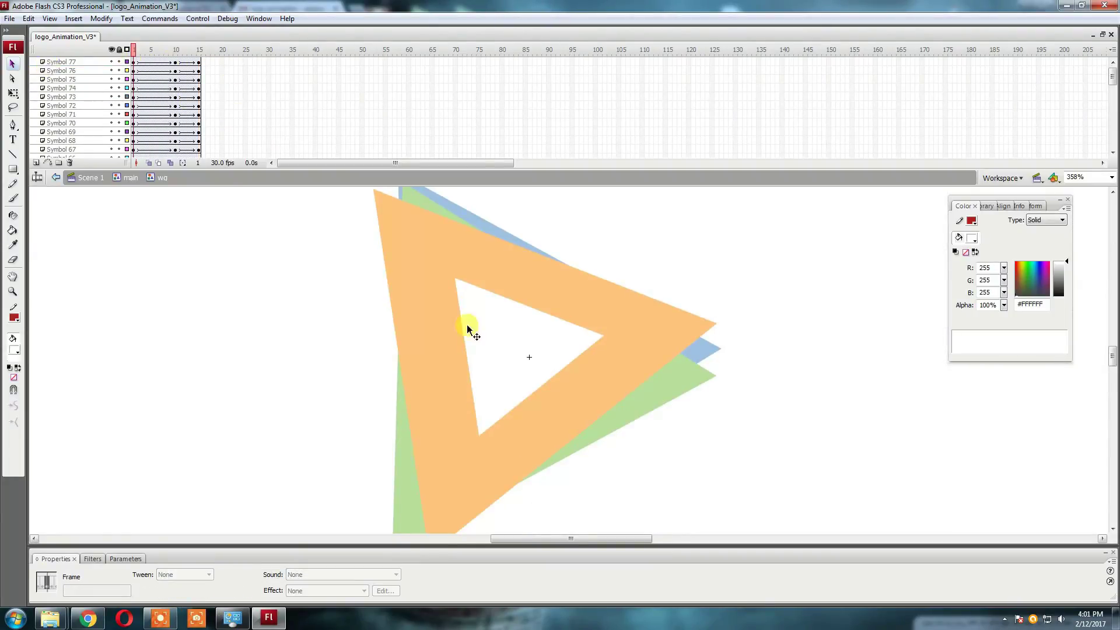
Step: Check the cell instances at frames 1, 10 and 15
key("ctrl+a")
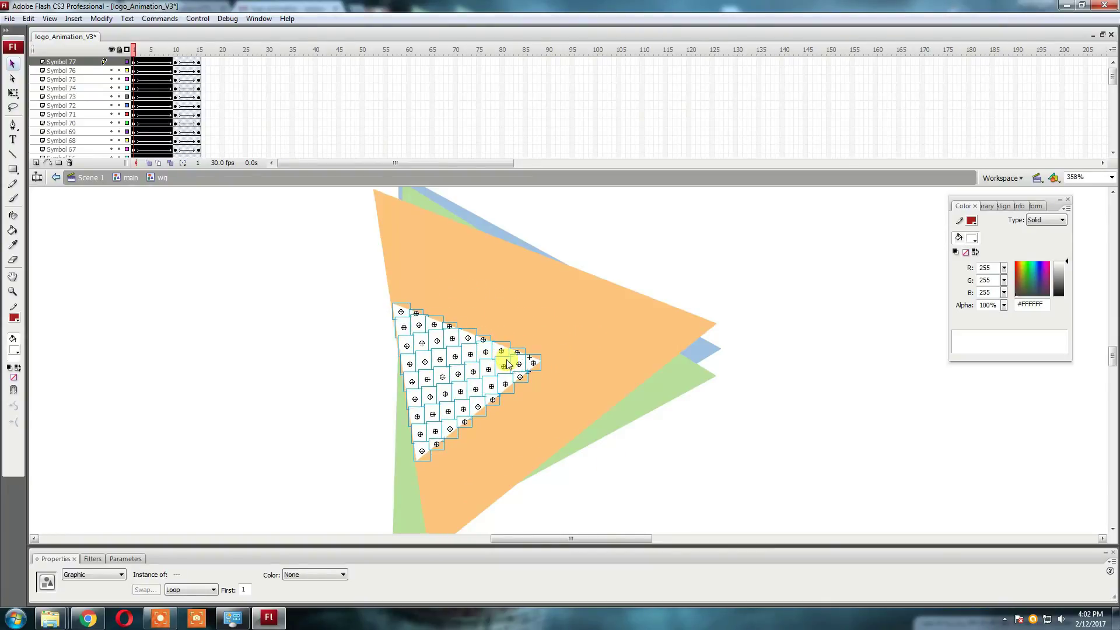
left_click_drag(136, 50, 174, 49)
left_click_drag(440, 268, 652, 505)
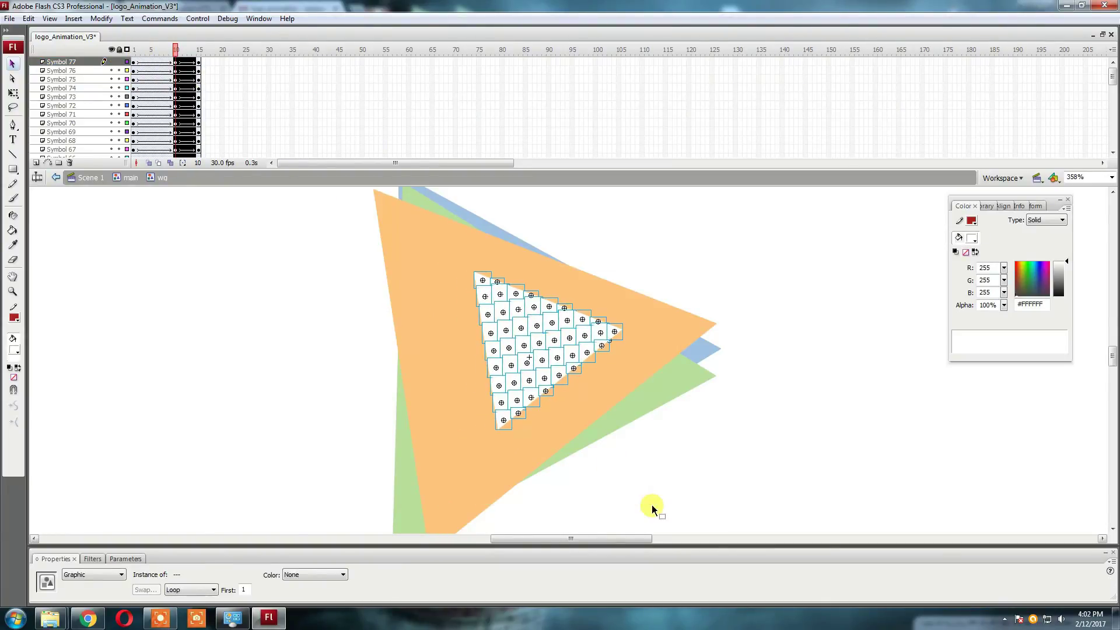
left_click(134, 61)
key("Return")
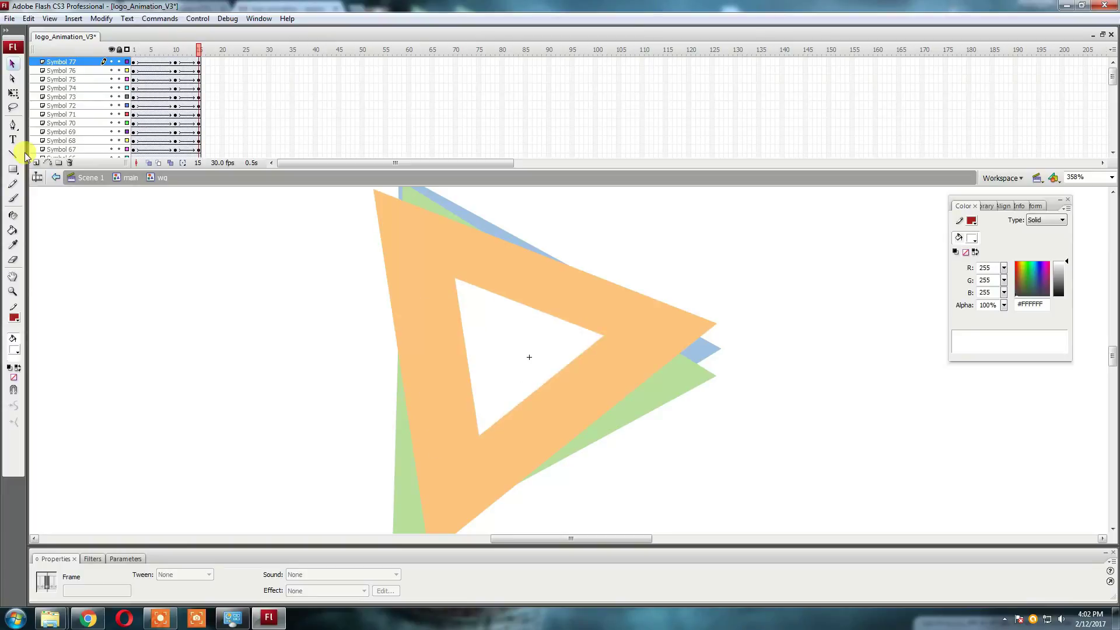
left_click_drag(603, 344, 466, 308)
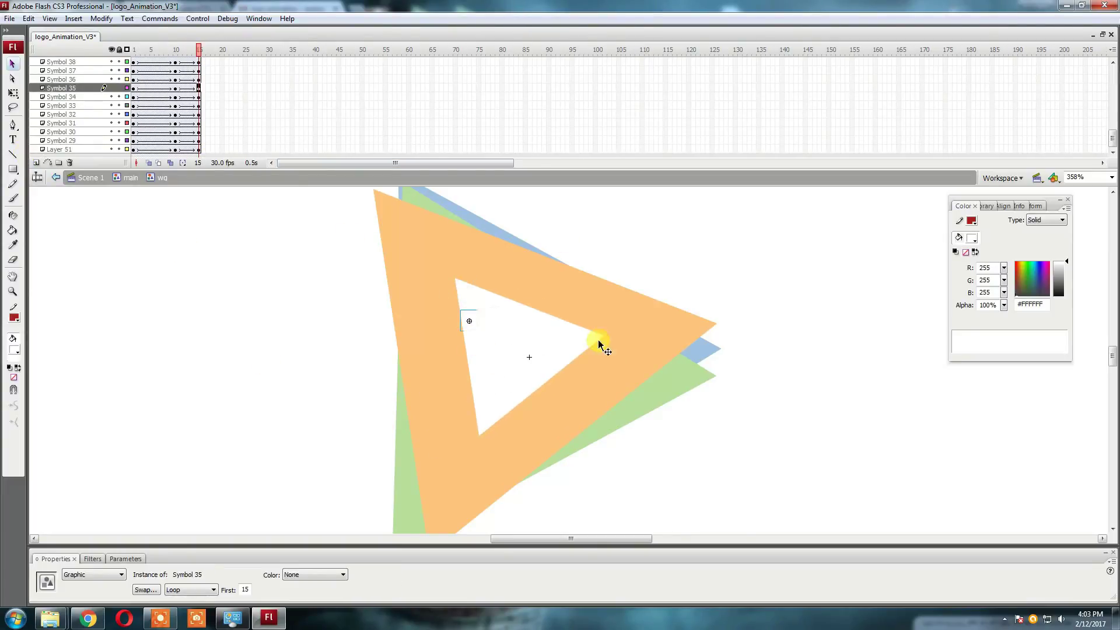
Step: Stagger the tweens of Symbols 57 down to 50 so each starts a few frames later
left_click(196, 62)
left_click(324, 63)
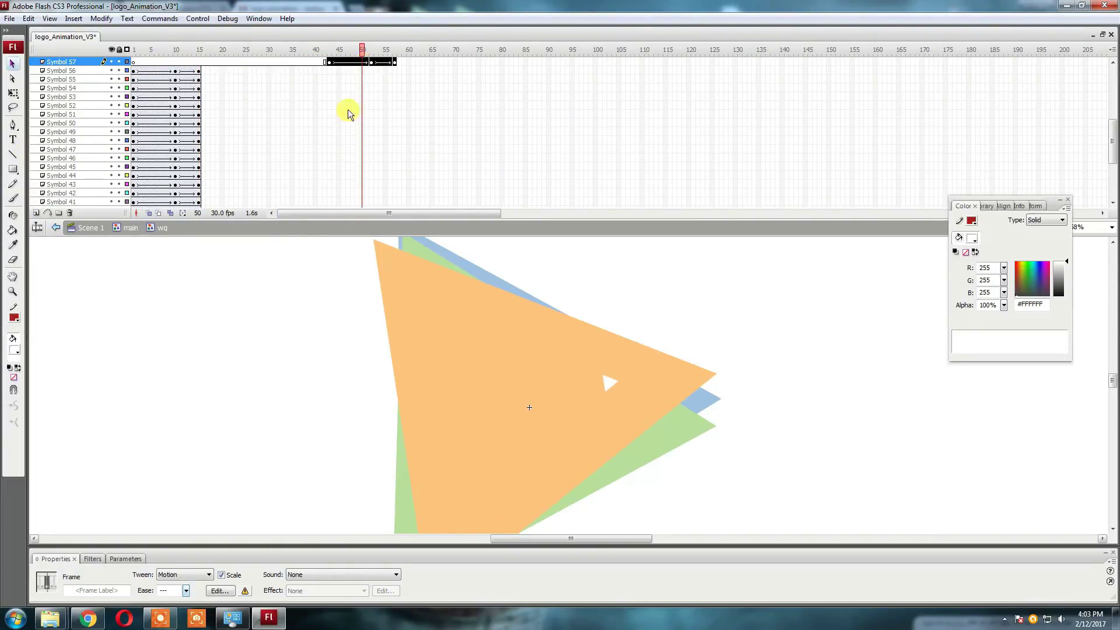
left_click_drag(344, 105, 373, 105)
left_click(164, 116)
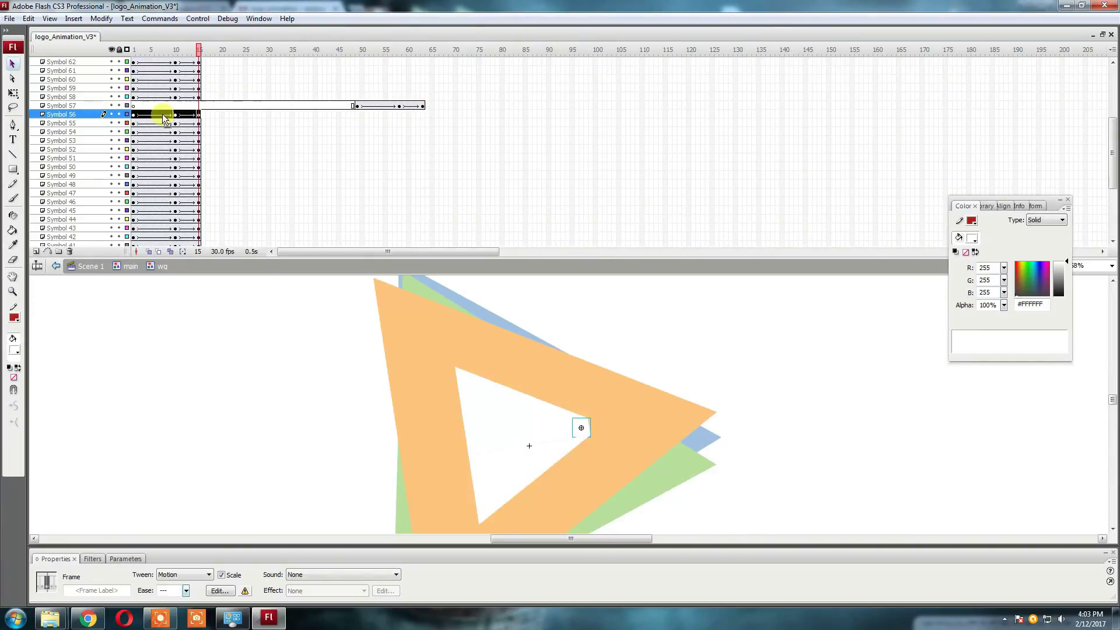
left_click_drag(164, 116, 364, 115)
left_click(137, 124)
mouse_move(138, 123)
left_mouse_down()
mouse_move(315, 123)
mouse_move(291, 132)
left_mouse_up()
left_click_drag(137, 141, 302, 144)
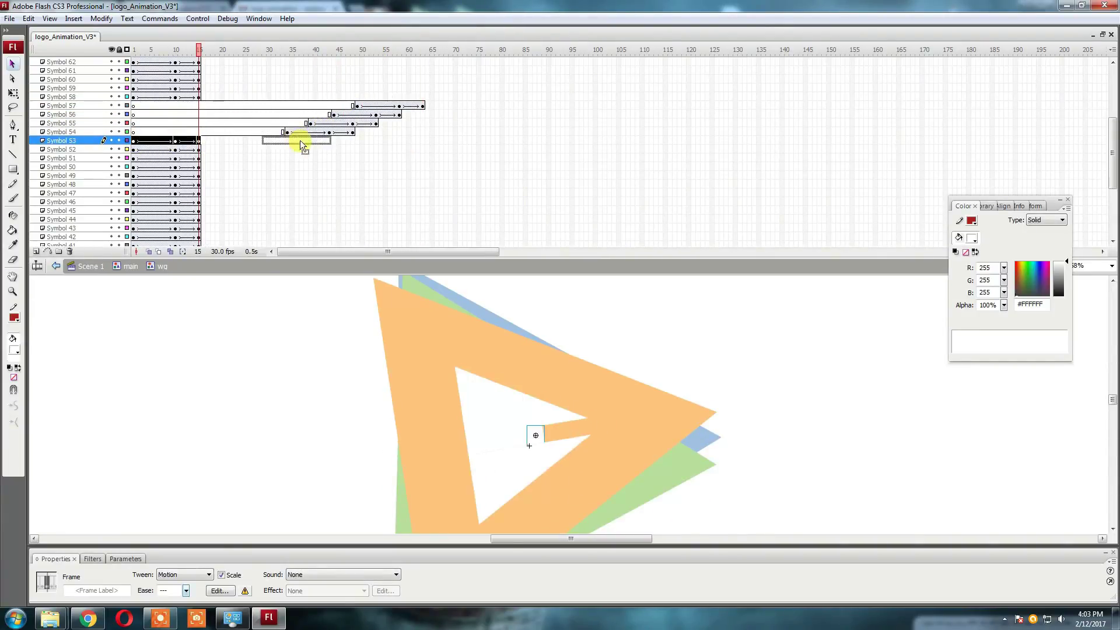
mouse_move(173, 149)
left_mouse_down()
mouse_move(278, 149)
mouse_move(254, 158)
left_mouse_up()
mouse_move(158, 166)
left_mouse_down()
mouse_move(218, 172)
mouse_move(207, 172)
left_mouse_up()
mouse_move(169, 176)
left_mouse_down()
mouse_move(207, 175)
mouse_move(180, 185)
mouse_move(415, 124)
left_mouse_up()
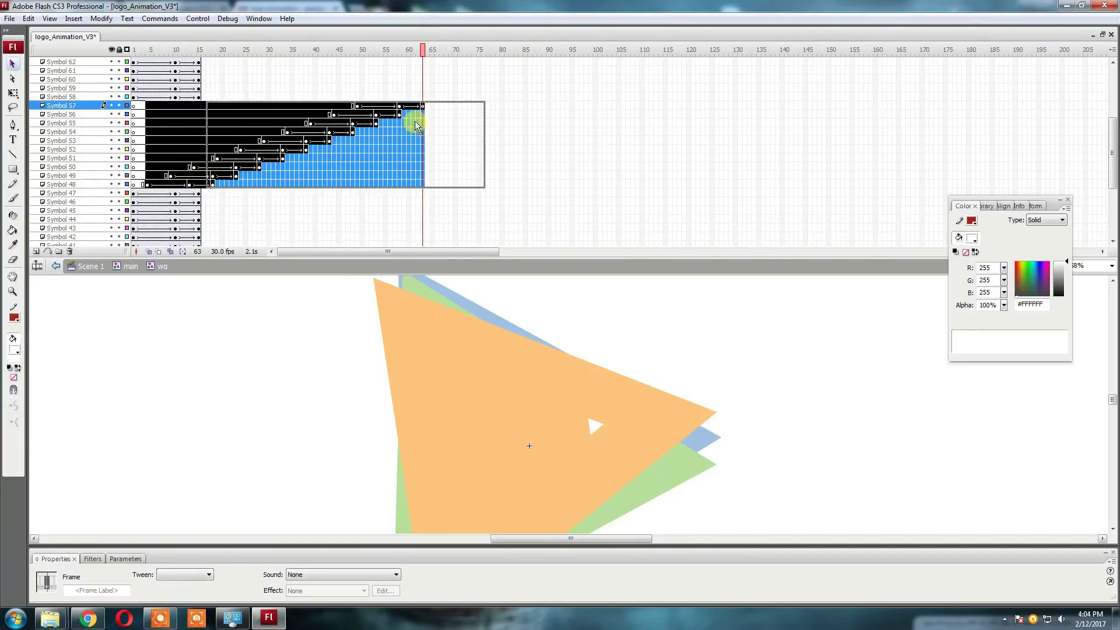
Step: Shift the next layers' tweens, including Symbols 46 to 43, progressively later
scroll(289, 162, "down", 3)
mouse_move(165, 106)
left_mouse_down()
mouse_move(291, 105)
mouse_move(276, 114)
left_mouse_up()
mouse_move(194, 123)
left_mouse_down()
mouse_move(275, 123)
mouse_move(245, 132)
left_mouse_up()
left_click_drag(175, 140, 210, 141)
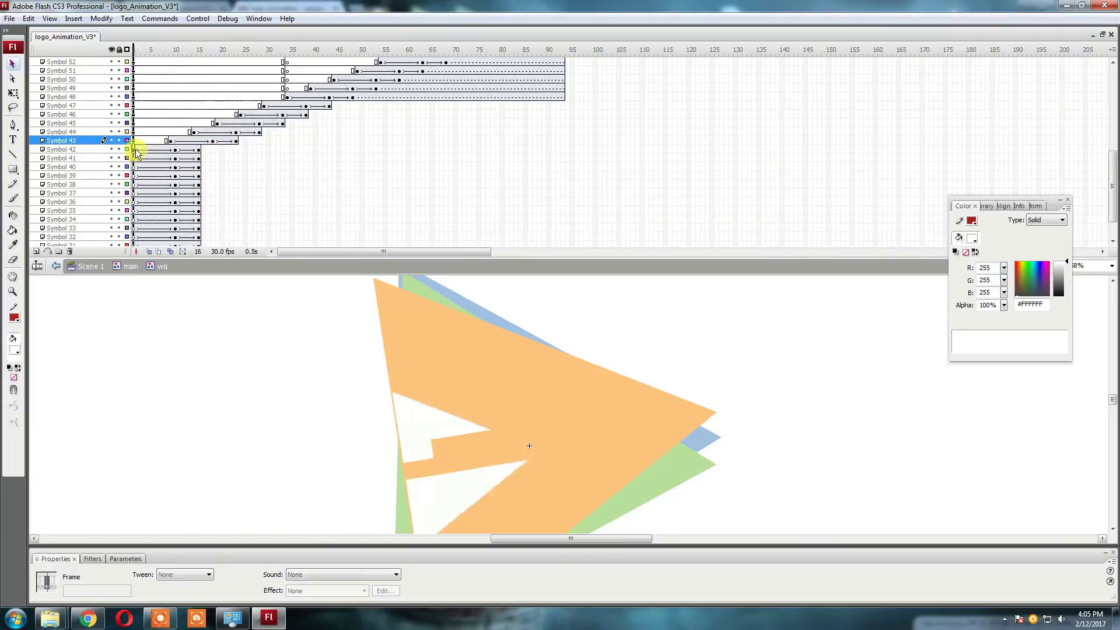
left_click_drag(136, 150, 150, 150)
scroll(145, 162, "up", 2)
left_click_drag(145, 202, 562, 65)
left_click_drag(208, 191, 404, 191)
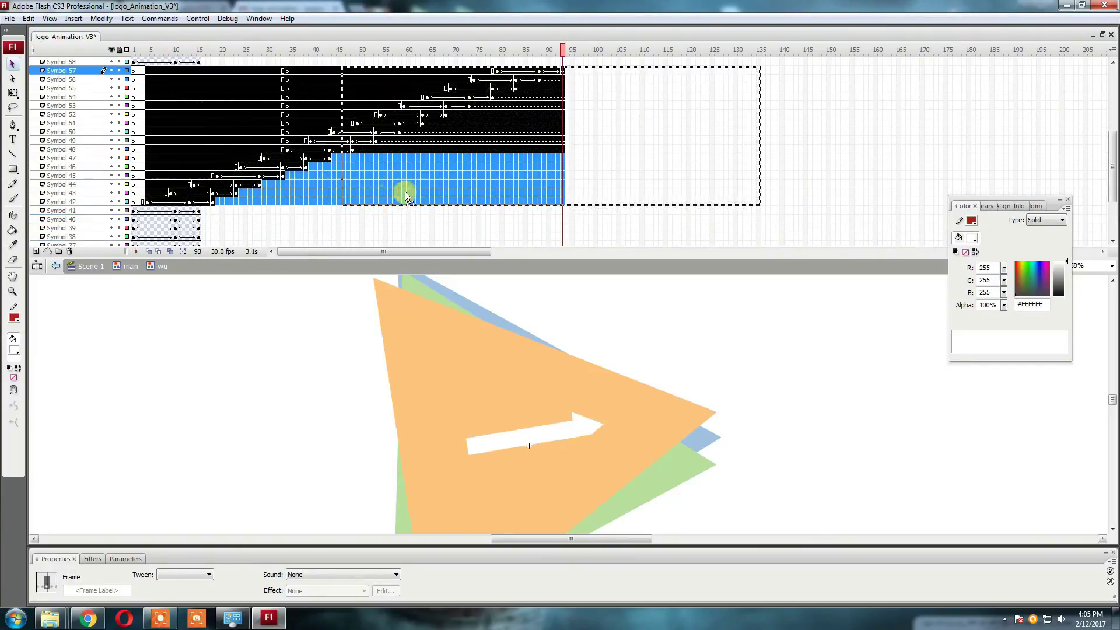
scroll(405, 191, "down", 3)
left_click_drag(182, 123, 365, 123)
left_click_drag(150, 132, 308, 131)
Step: Stagger the tweens of Symbols 39 down to 29 a few frames later each
left_click(155, 141)
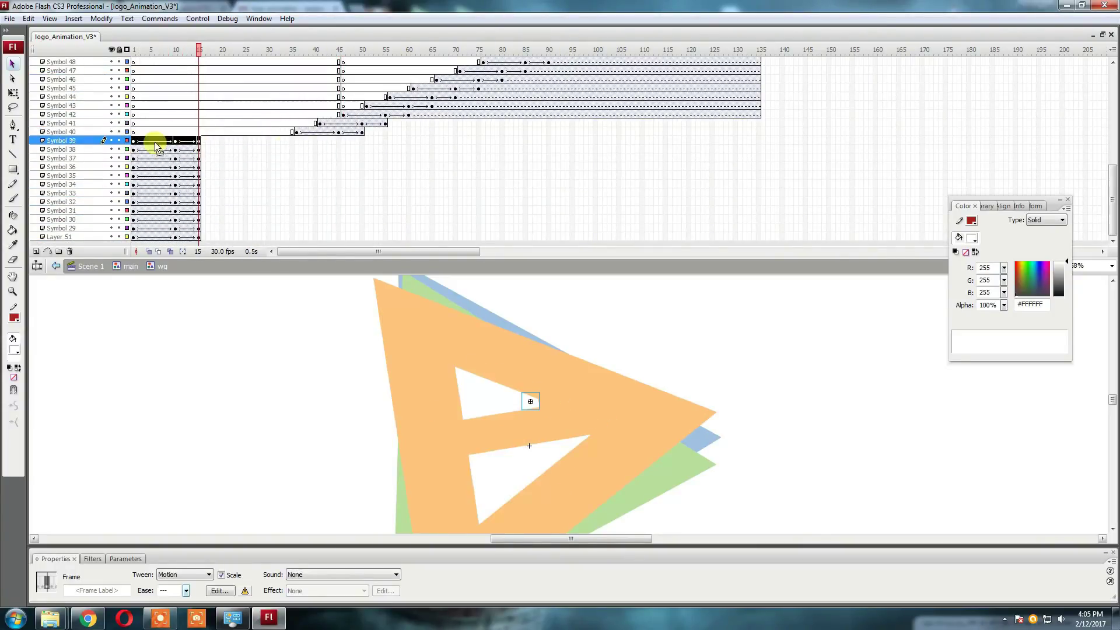
mouse_move(155, 141)
left_mouse_down()
mouse_move(291, 141)
mouse_move(234, 158)
left_mouse_up()
left_click(167, 168)
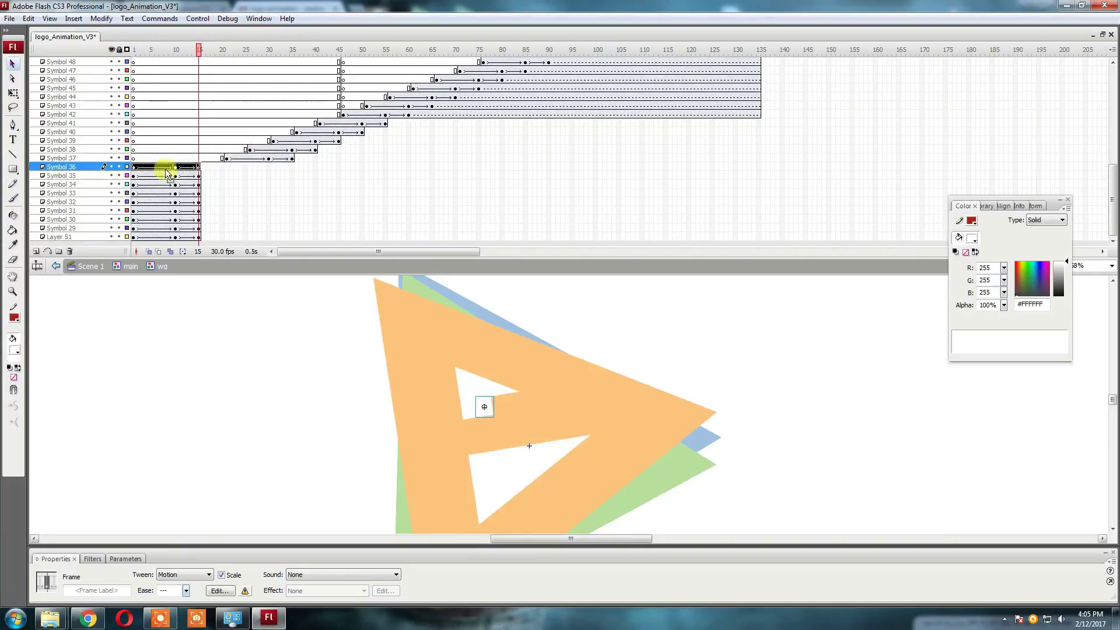
mouse_move(168, 167)
left_mouse_down()
mouse_move(238, 168)
mouse_move(182, 184)
mouse_move(297, 184)
left_mouse_up()
left_click(175, 176)
left_click(758, 62, "shift")
mouse_move(140, 193)
left_mouse_down()
mouse_move(256, 193)
mouse_move(247, 202)
mouse_move(263, 213)
left_mouse_up()
left_click(197, 212)
left_click_drag(138, 220, 205, 226)
left_click(137, 228)
Step: Nudge the selected group of tween frames about 4 frames later
scroll(408, 145, "up", 5)
left_click(874, 106, "shift")
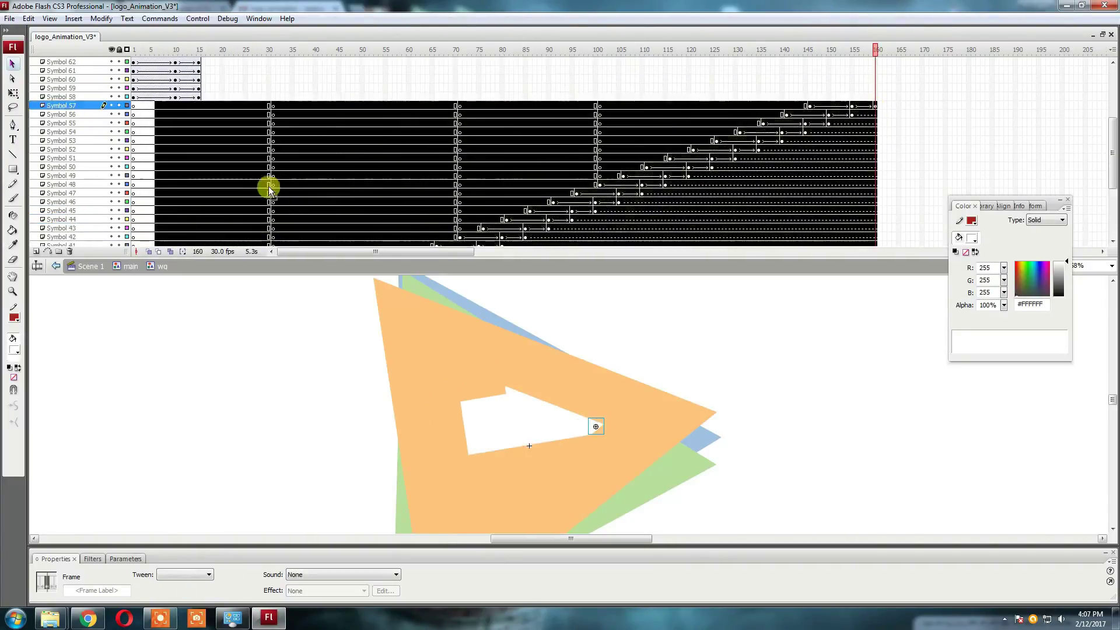
left_click_drag(270, 189, 288, 189)
scroll(408, 146, "down", 5)
left_click(198, 49)
left_click(180, 237)
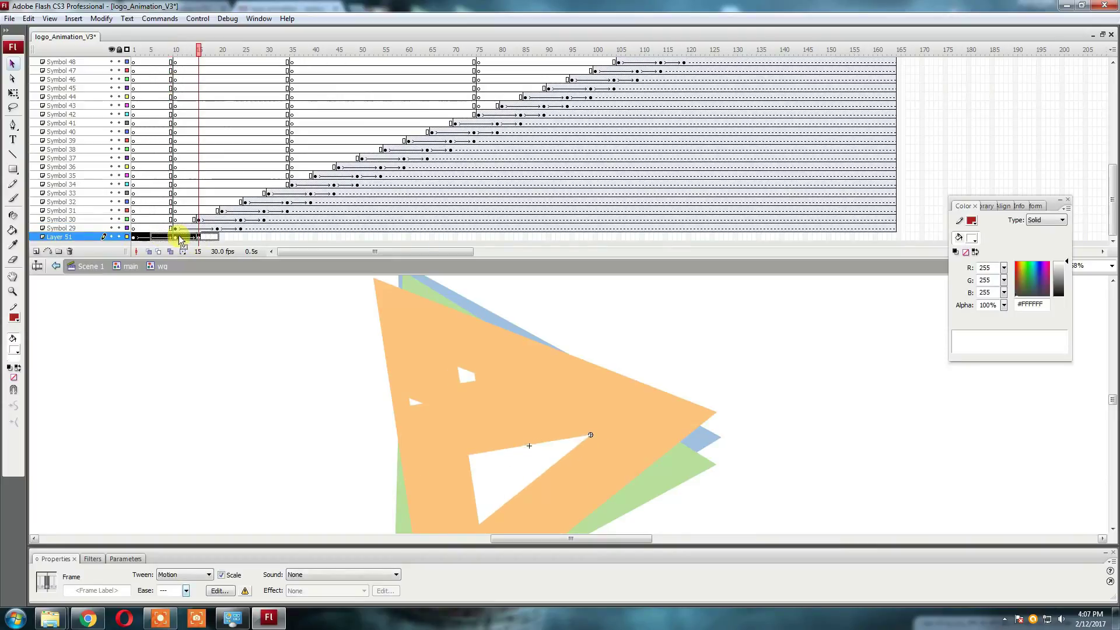
scroll(173, 141, "up", 5)
left_click(198, 116)
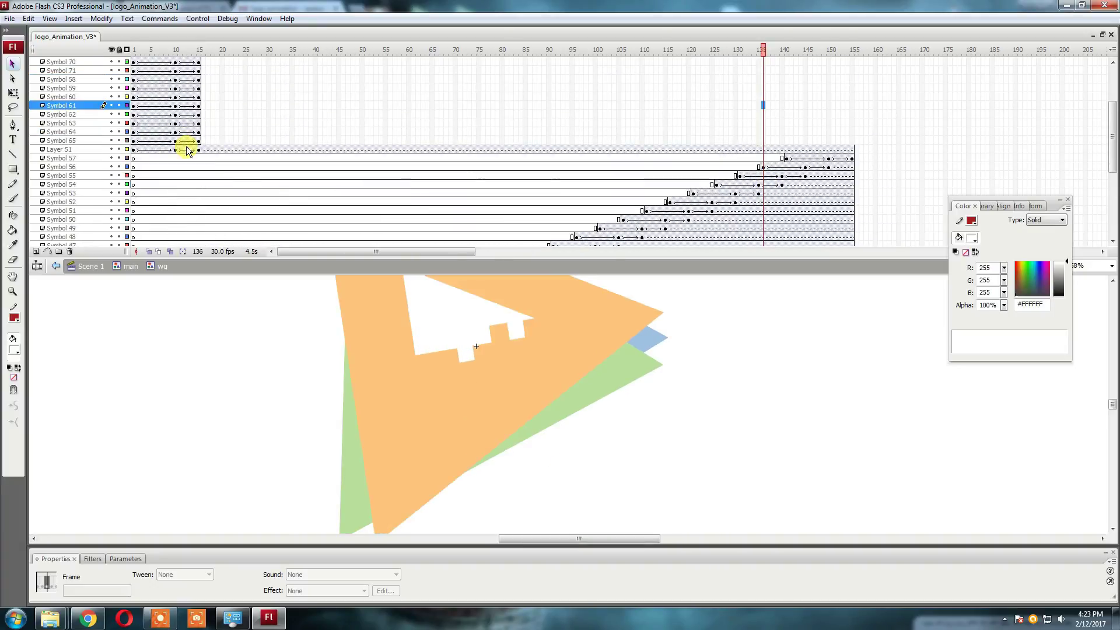
Step: Stagger the Layer 51 and Symbol 65–60 tweens in descending steps from about frame 137 to 115
left_click(198, 149)
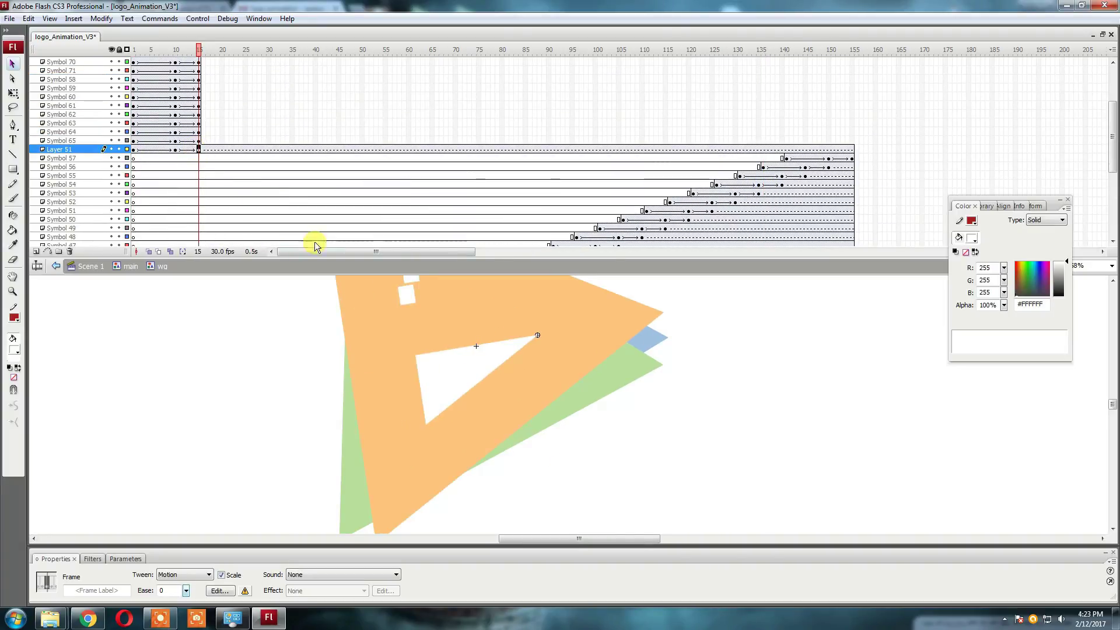
left_click_drag(185, 150, 787, 151)
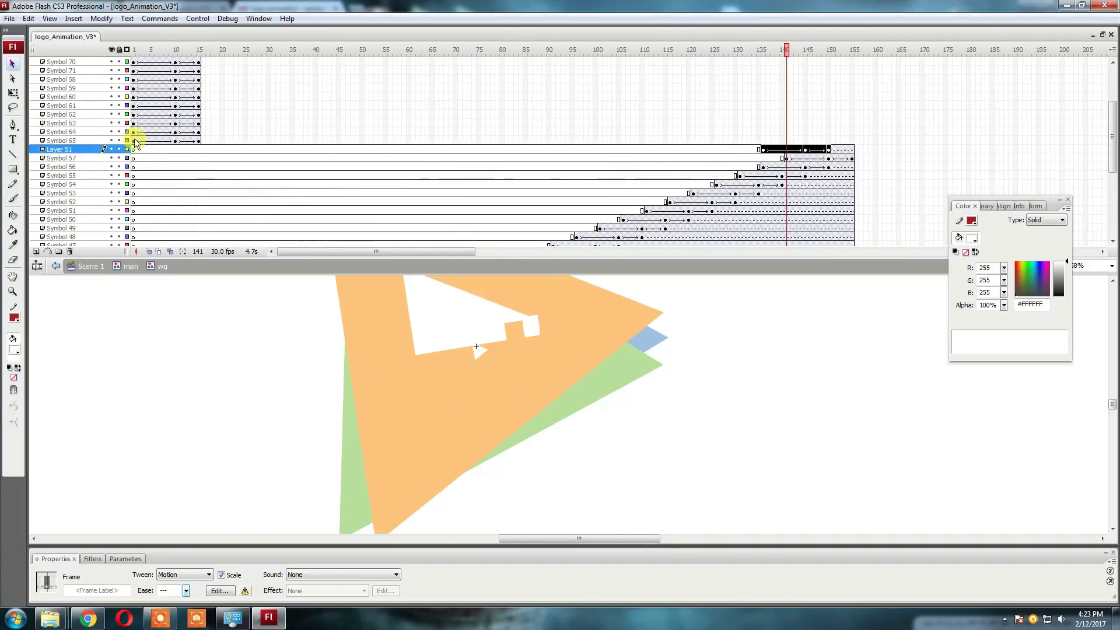
mouse_move(136, 141)
left_mouse_down()
mouse_move(802, 141)
mouse_move(771, 142)
left_mouse_up()
mouse_move(166, 131)
left_mouse_down()
mouse_move(748, 132)
mouse_move(688, 115)
left_mouse_up()
left_click_drag(165, 105, 665, 106)
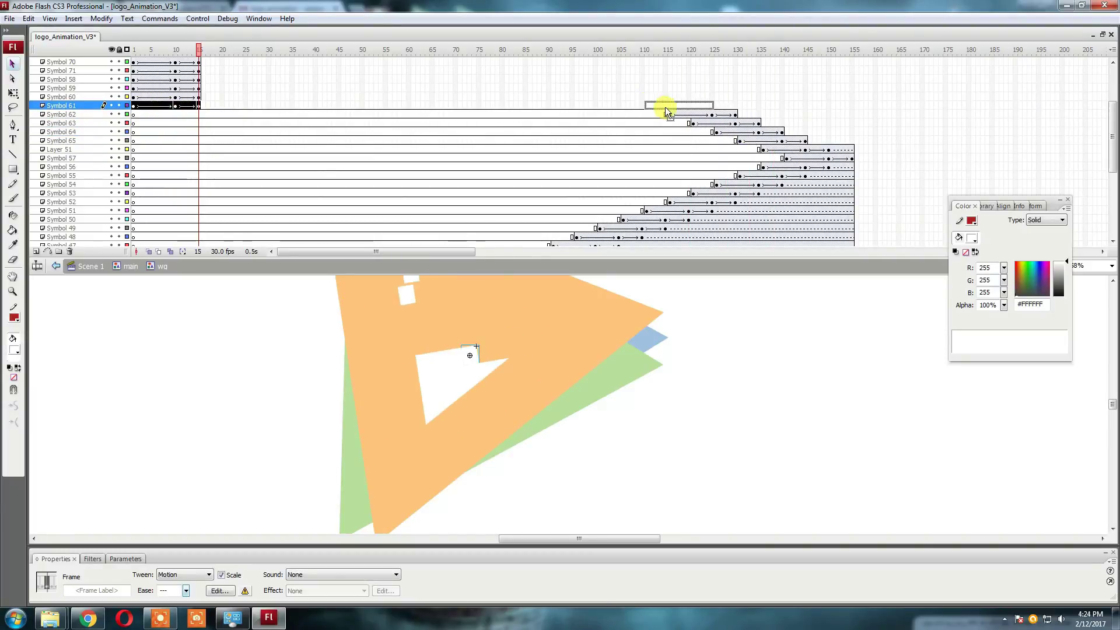
left_click_drag(166, 97, 655, 97)
left_click_drag(134, 89, 596, 88)
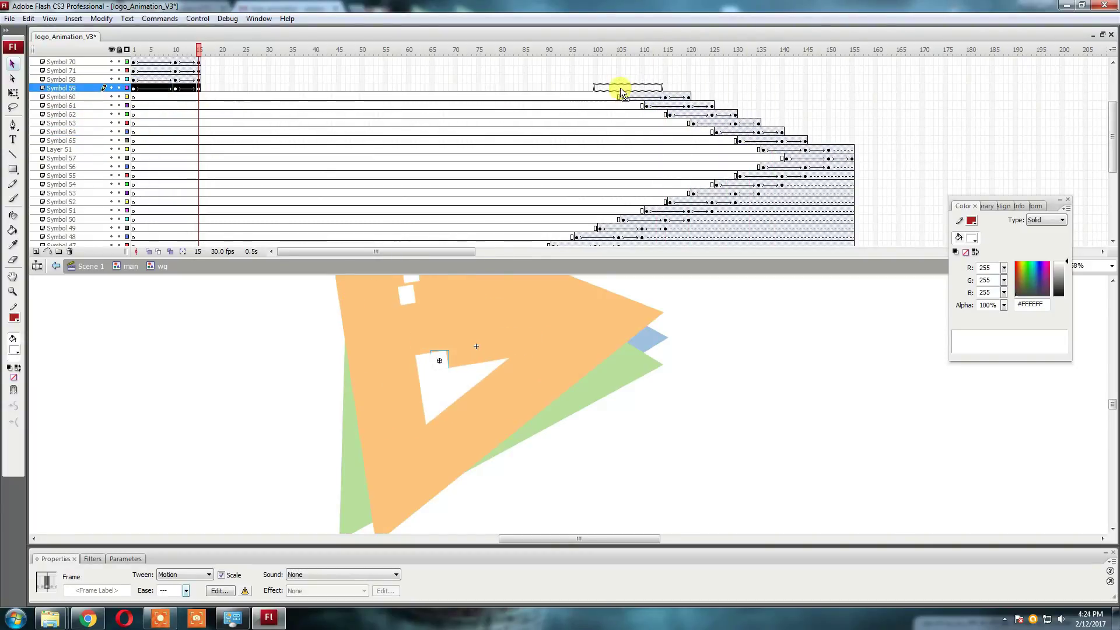
left_click_drag(187, 79, 625, 79)
scroll(163, 78, "up", 1)
Step: Shift the Symbol 71, 68 and 66 tweens earlier, with Symbol 68 at about frames 75–90
left_click(203, 91)
left_click_drag(203, 90, 618, 91)
scroll(563, 88, "up", 2)
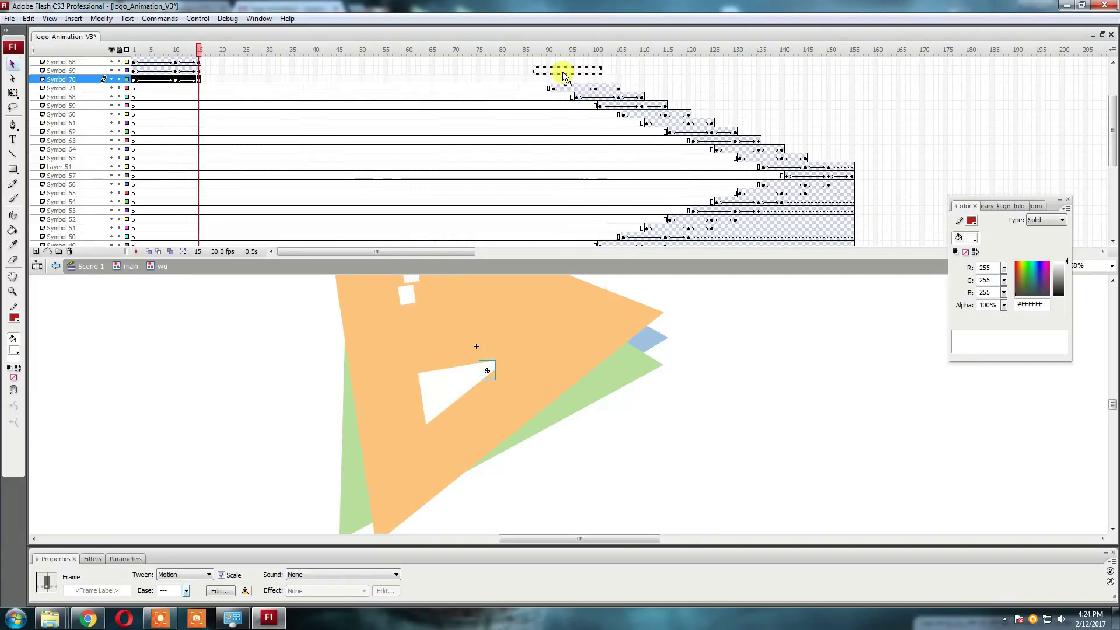
mouse_move(168, 114)
left_mouse_down()
mouse_move(563, 113)
mouse_move(522, 108)
left_mouse_up()
left_click(149, 96)
mouse_move(150, 96)
left_mouse_down()
mouse_move(495, 96)
mouse_move(468, 87)
left_mouse_up()
left_click(138, 80)
left_click_drag(138, 79, 438, 80)
scroll(291, 100, "up", 2)
Step: Move the Symbol 75–72 and 76 tweens to start near frames 55, 50, 45 and 35
left_click(137, 105)
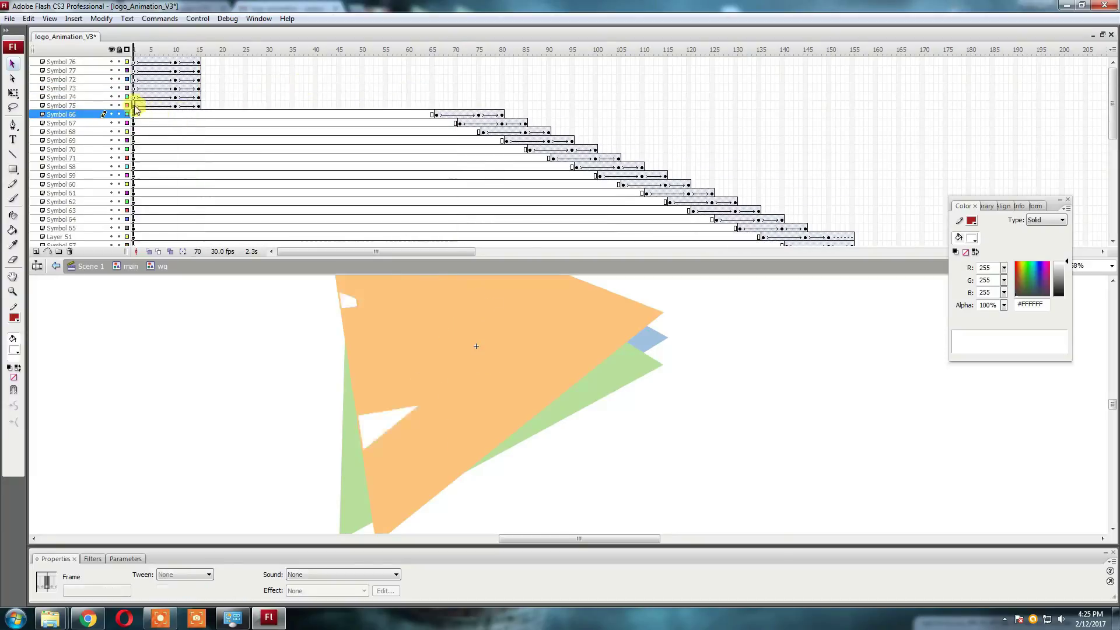
left_click_drag(137, 104, 414, 105)
left_click(158, 97)
left_click_drag(158, 96, 410, 97)
left_click(187, 88)
left_click_drag(187, 88, 417, 87)
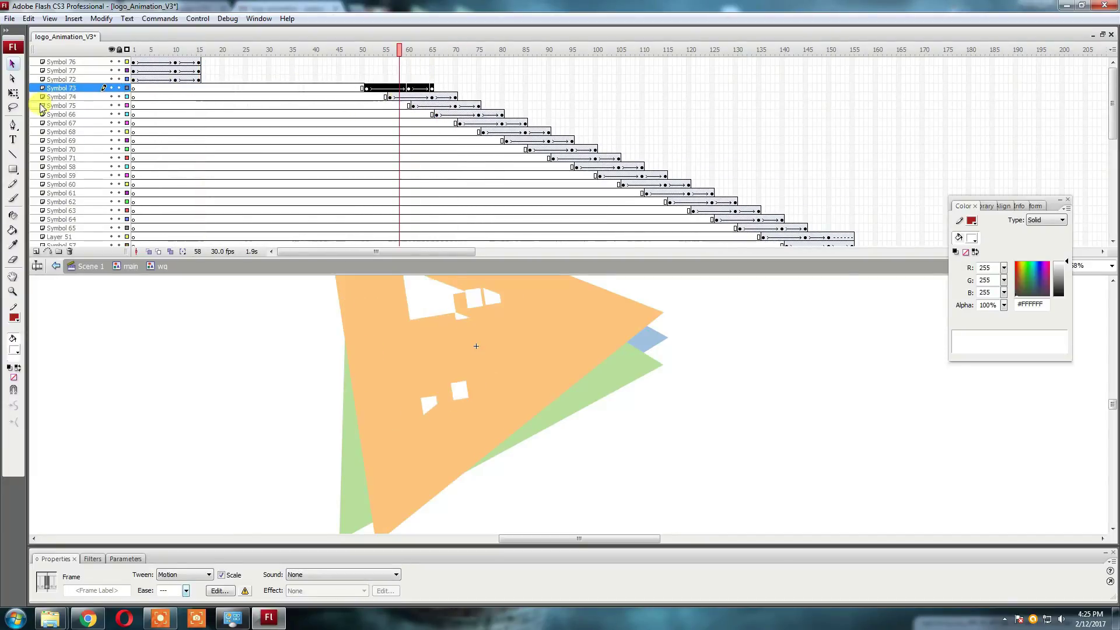
left_click(163, 79)
mouse_move(162, 79)
left_mouse_down()
mouse_move(368, 79)
mouse_move(333, 70)
left_mouse_up()
left_click(193, 62)
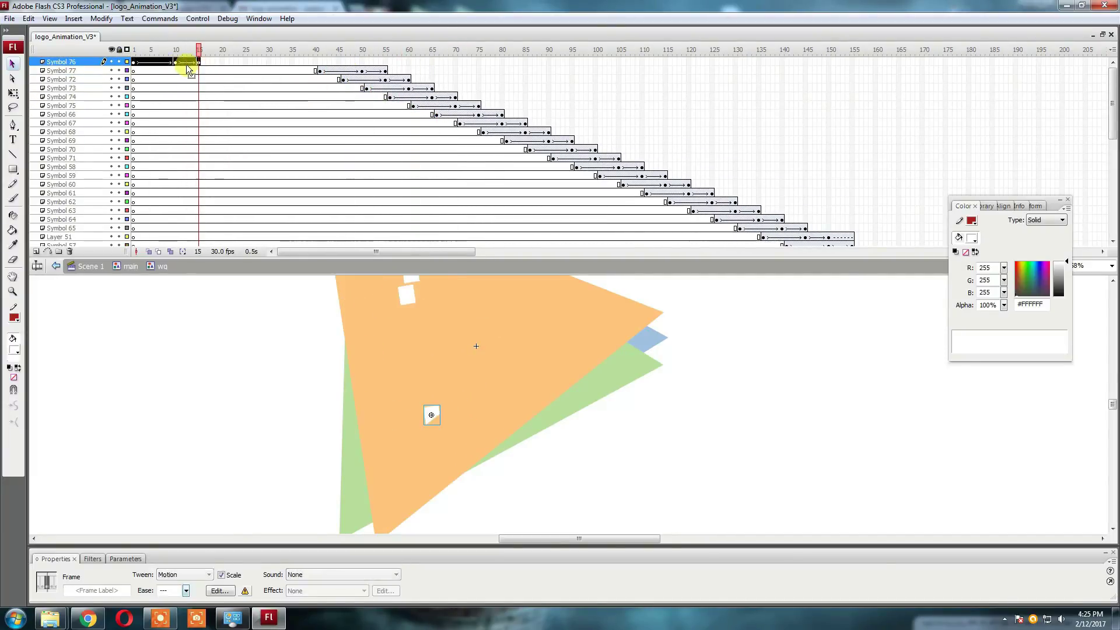
mouse_move(192, 61)
left_mouse_down()
mouse_move(352, 62)
mouse_move(580, 100)
left_mouse_up()
Step: Extend every layer's frames to frame 155 and scrub back to frame 1
left_click(849, 179)
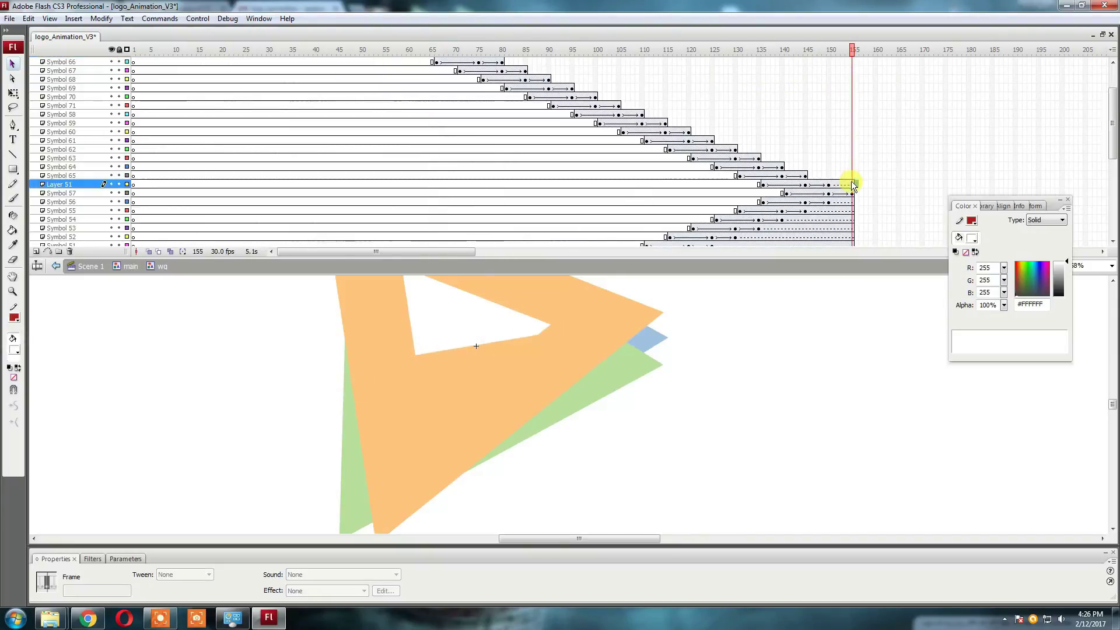
key("F5")
left_click(591, 102)
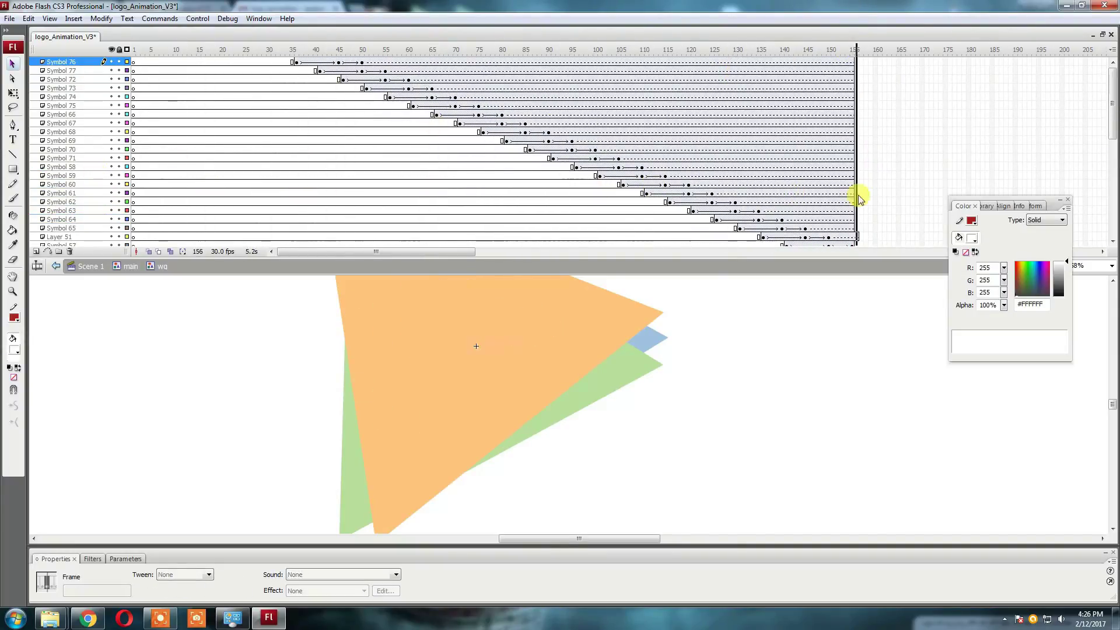
left_click_drag(591, 102, 134, 53)
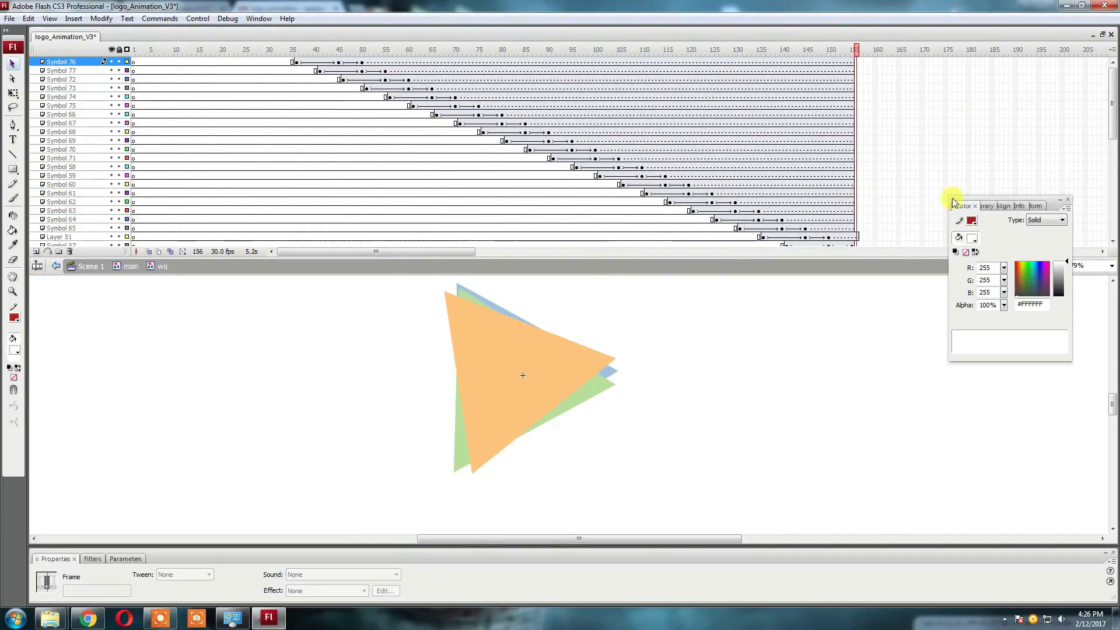
scroll(851, 175, "down", 2)
left_click(856, 187)
scroll(857, 175, "down", 3)
scroll(852, 154, "up", 5)
left_click(863, 146)
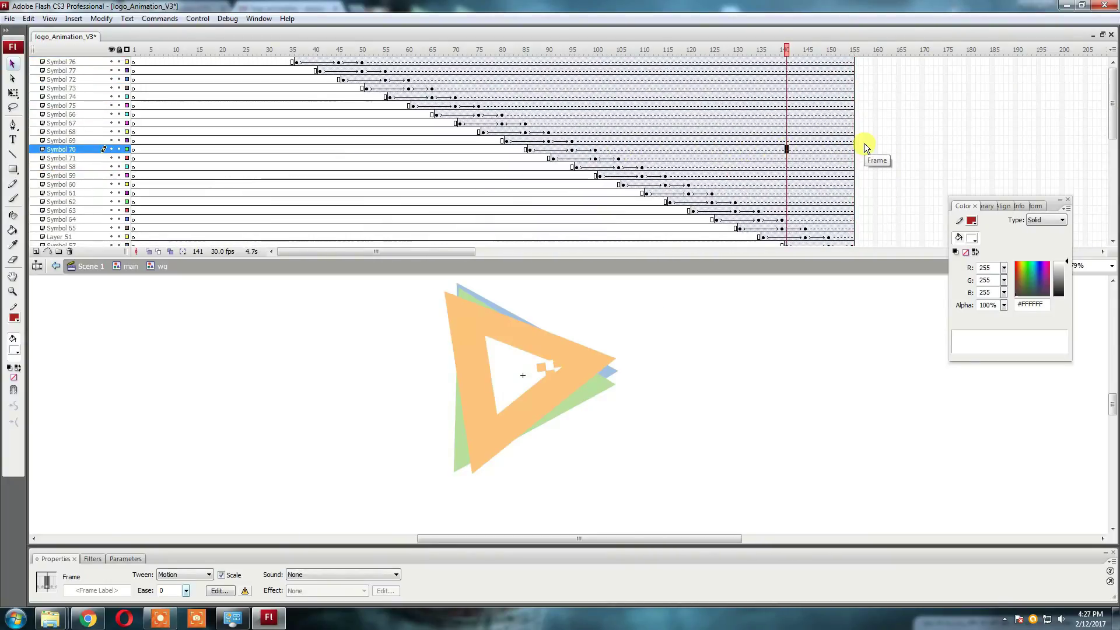
Step: Save the animation and scrub the letters appearing from frame 141 back to 35
key("ctrl+s")
key("Return")
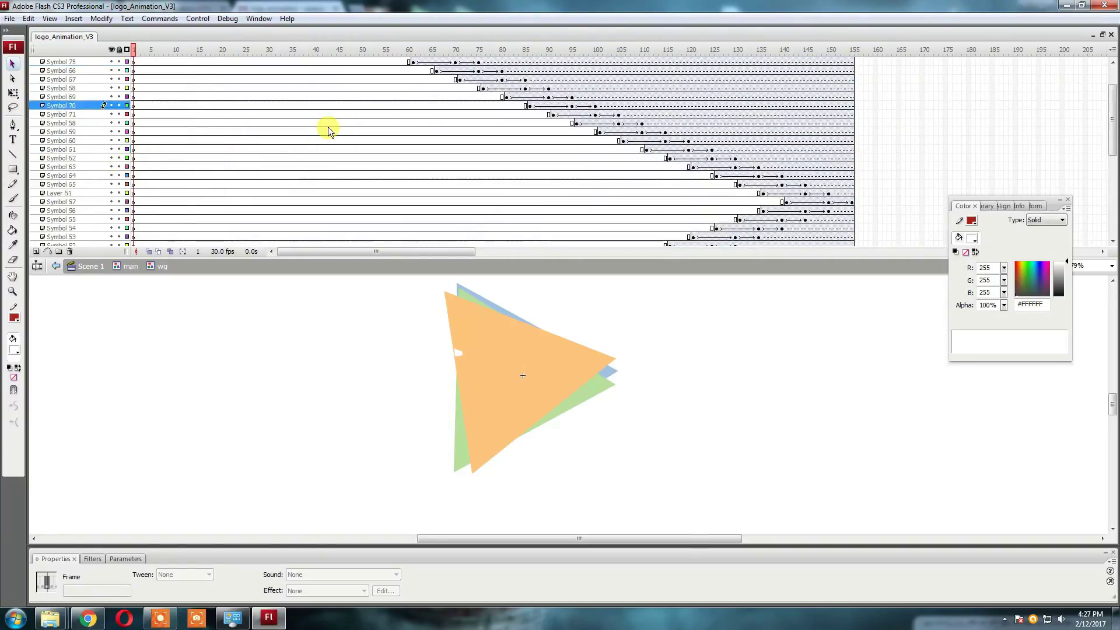
left_click(304, 61)
left_click_drag(331, 63, 824, 230)
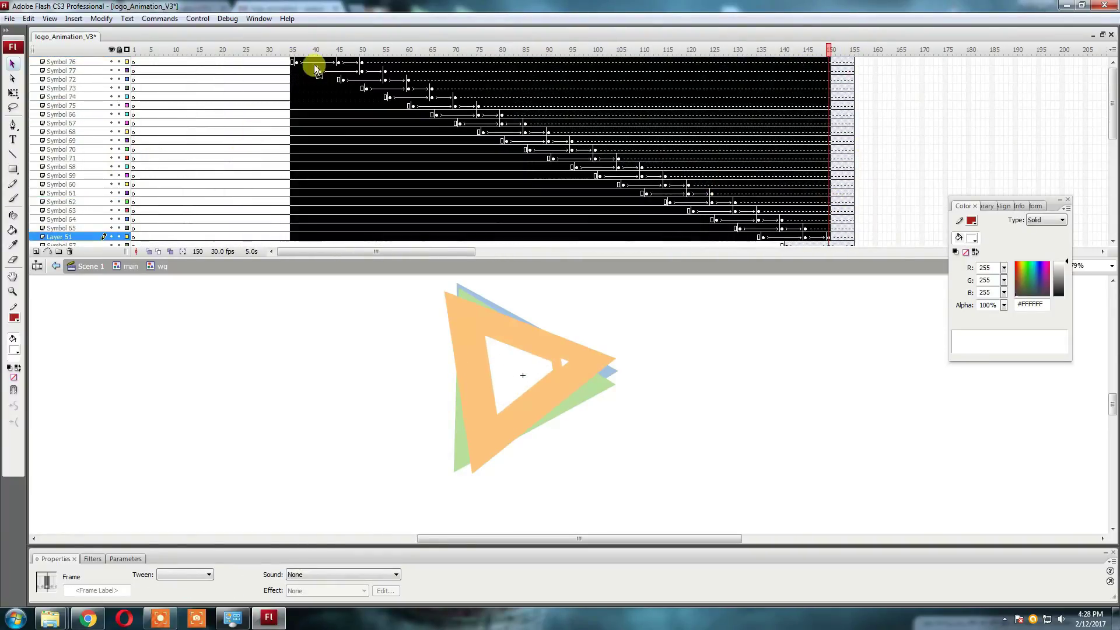
left_click(790, 87)
left_click_drag(790, 86, 292, 86)
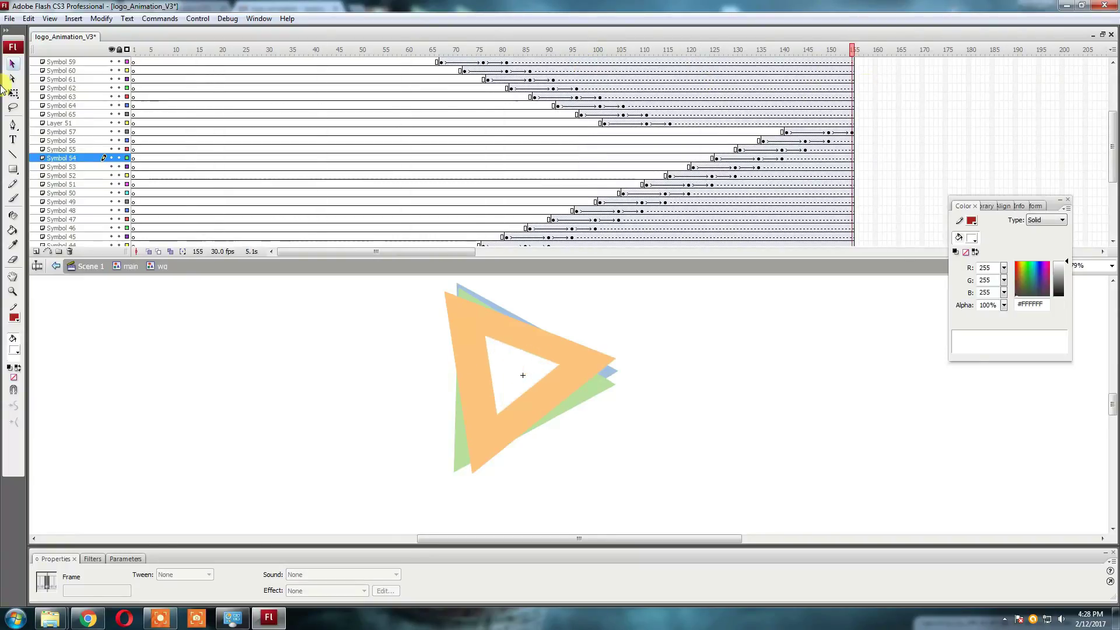
scroll(700, 117, "up", 5)
Step: Inspect the frame options for Layer 51's tween and adjust the frame selection
right_click(737, 211)
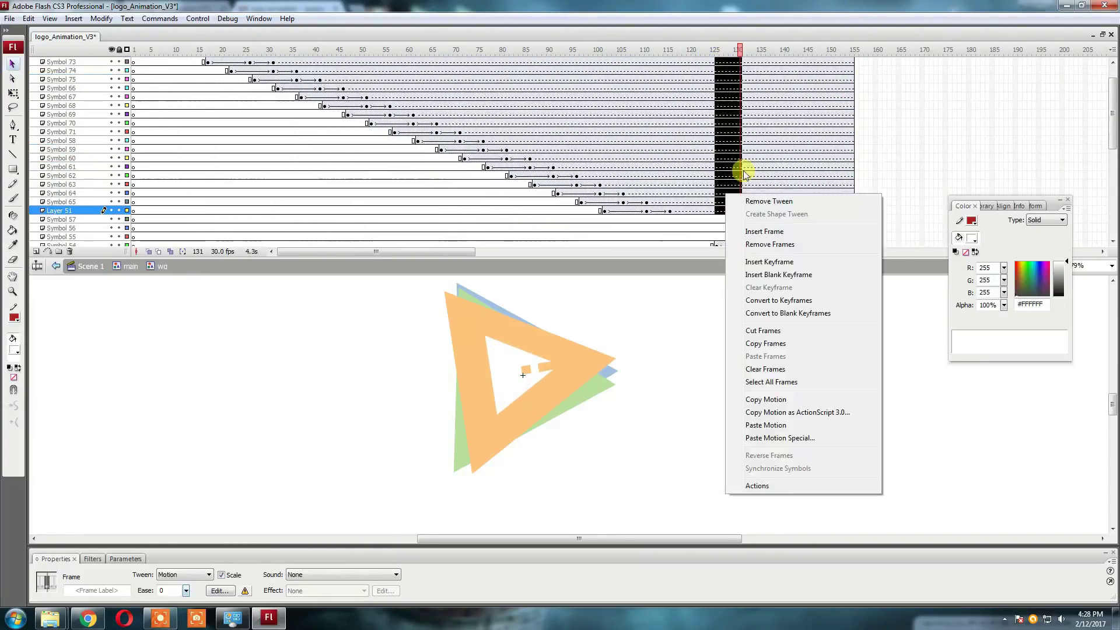
left_click(675, 132)
scroll(675, 132, "down", 5)
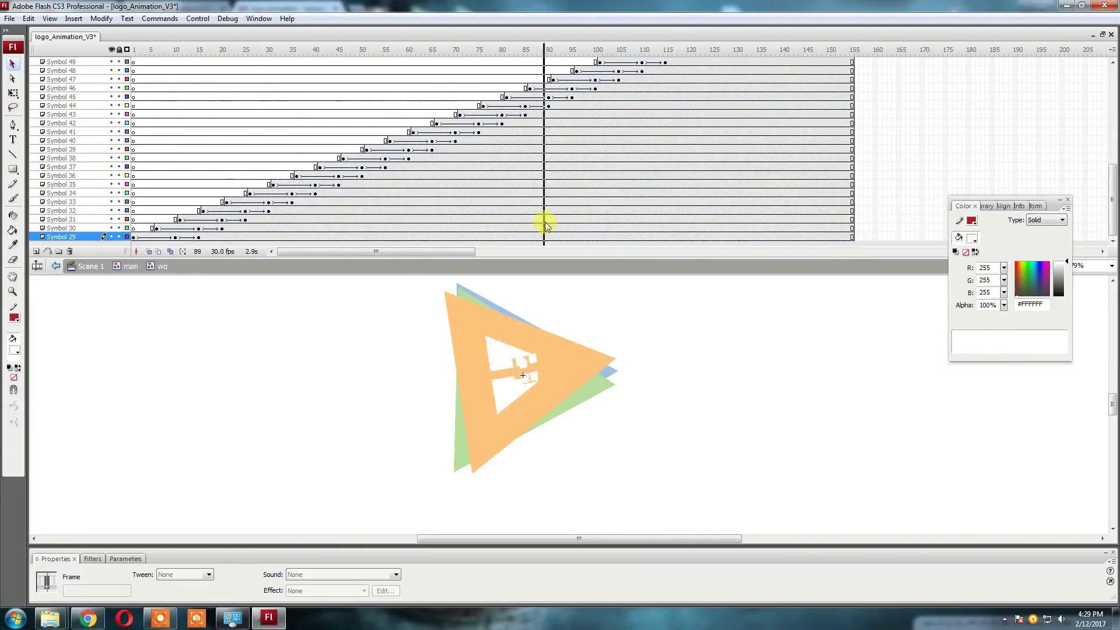
left_click_drag(674, 132, 814, 152)
scroll(735, 152, "up", 2)
mouse_move(735, 149)
left_mouse_down()
mouse_move(663, 89)
mouse_move(615, 128)
left_mouse_up()
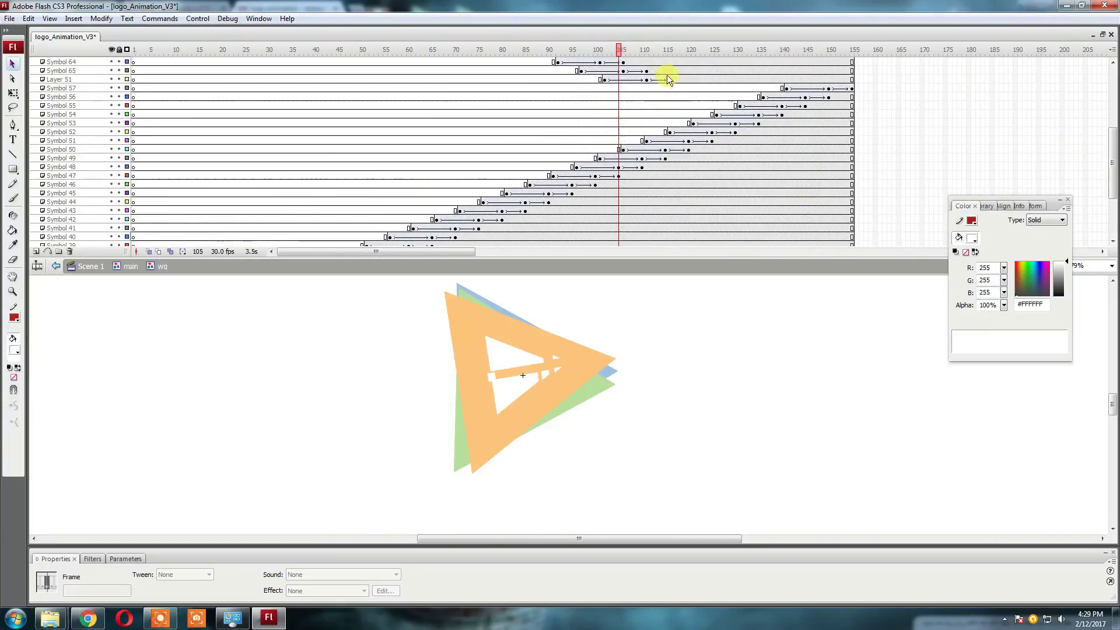
scroll(155, 116, "up", 3)
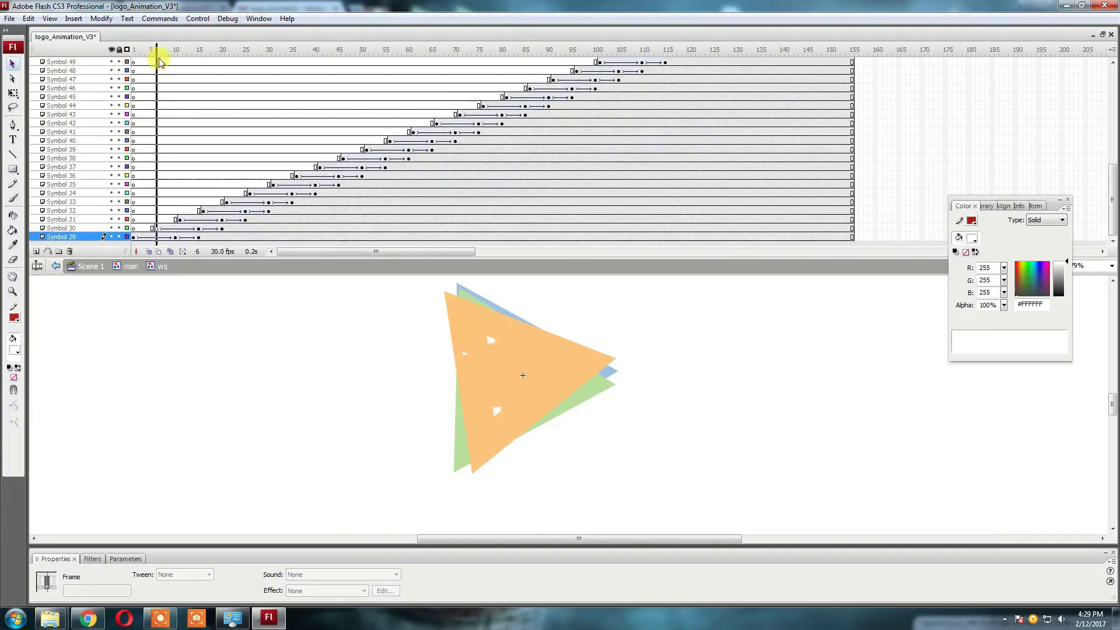
Step: Play the whole animation on stage and inspect the letters at frame 102
left_click_drag(140, 61, 670, 219)
left_click(149, 47)
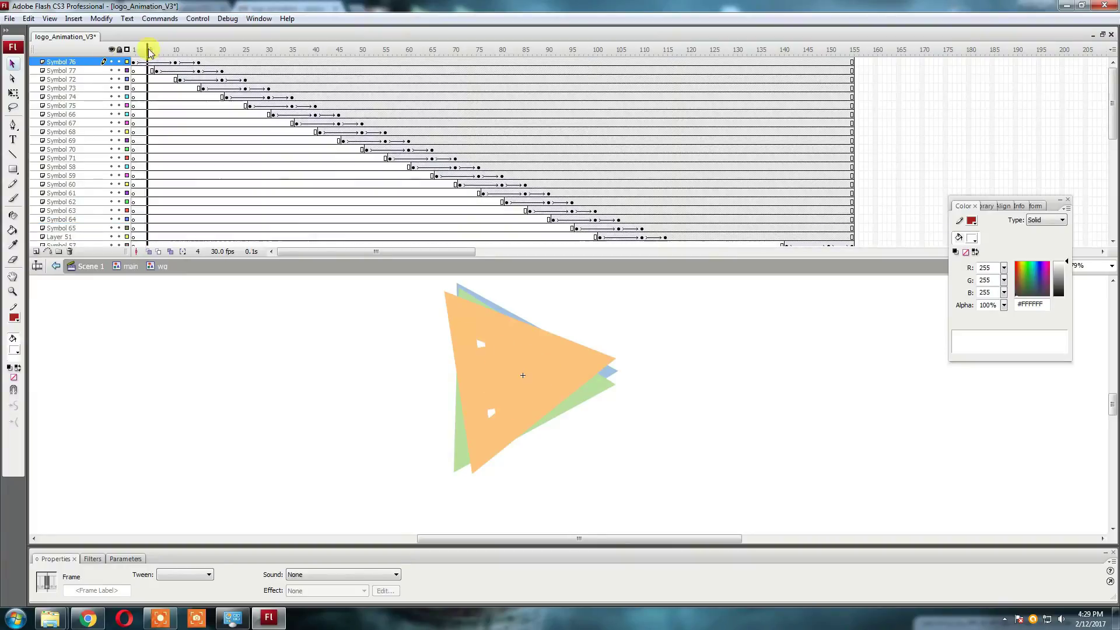
scroll(803, 130, "down", 2)
key("Return")
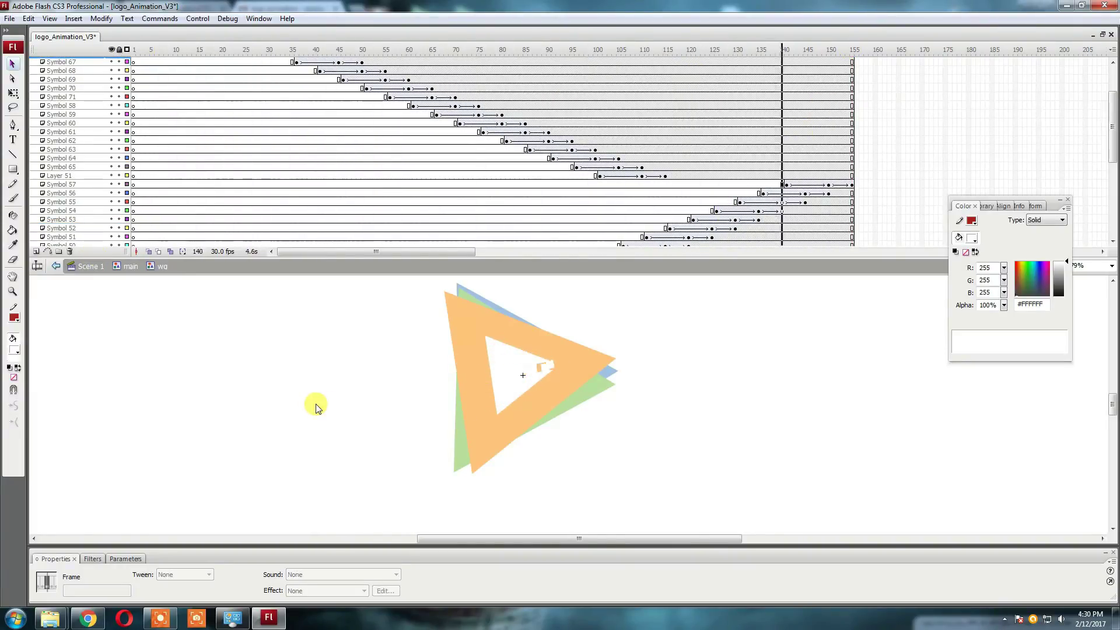
scroll(718, 204, "down", 2)
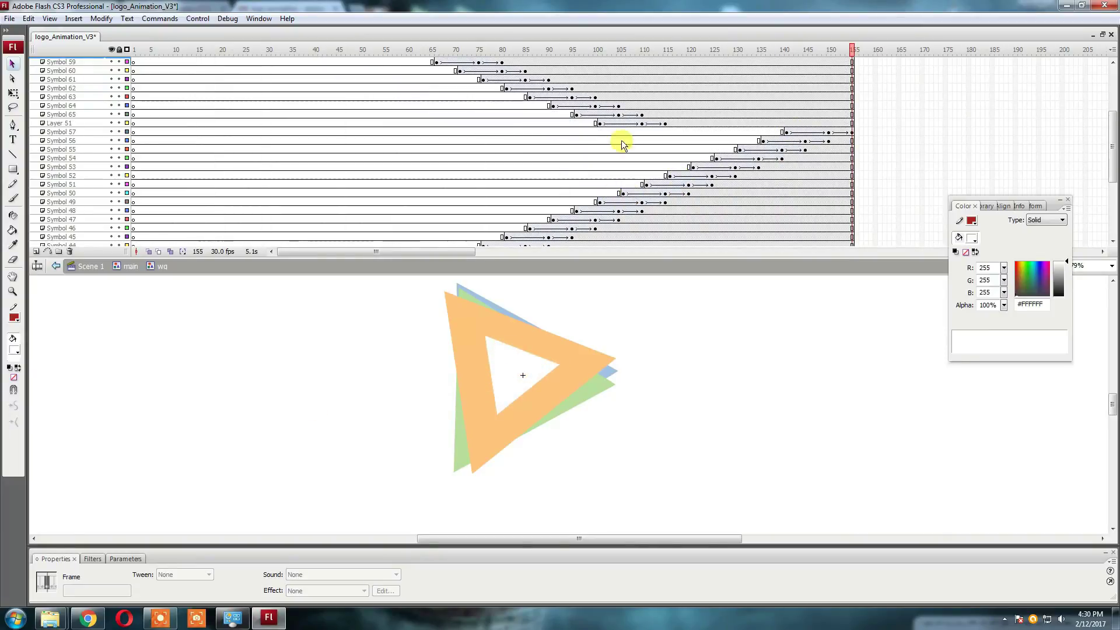
left_click_drag(604, 132, 844, 187)
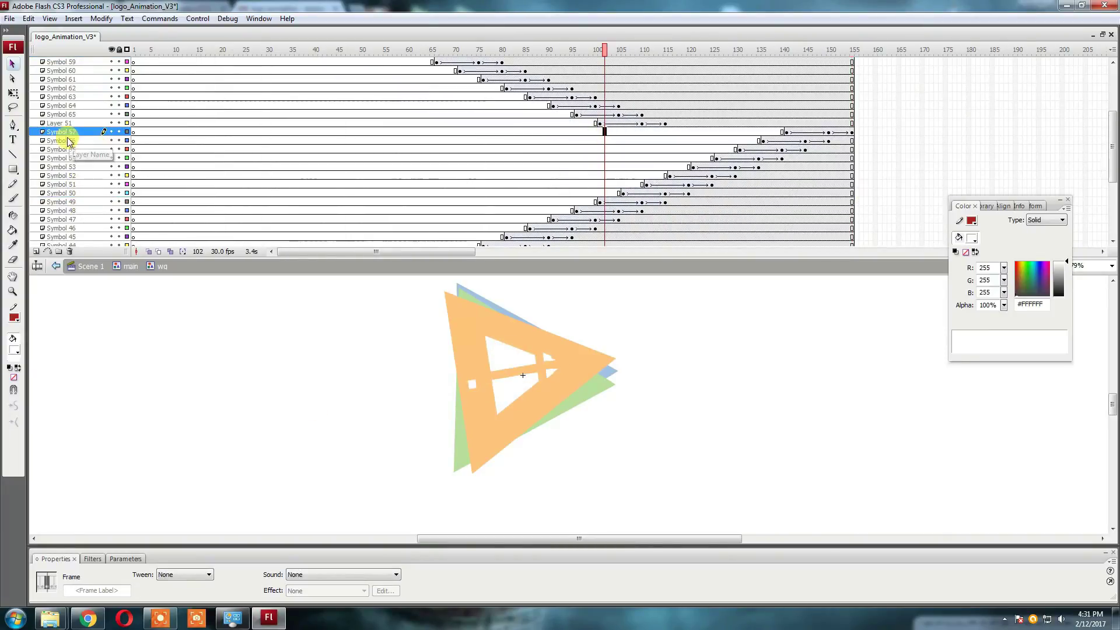
Step: Lock every layer and show only the Symbol 50–57 layers
left_click_drag(69, 142, 56, 193)
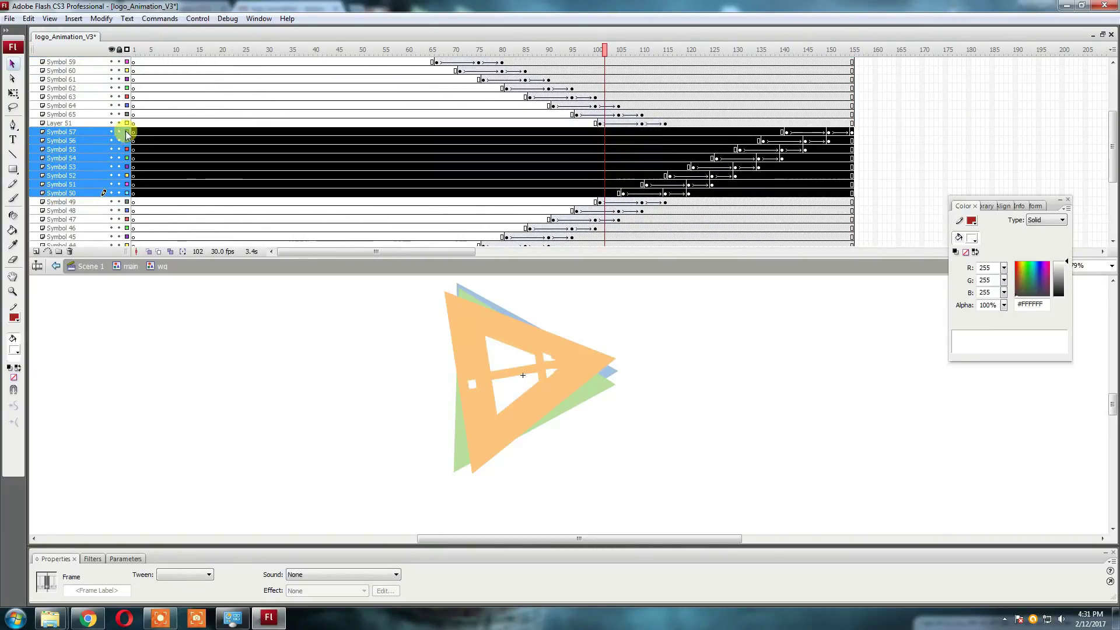
left_click(852, 82)
left_click(599, 202)
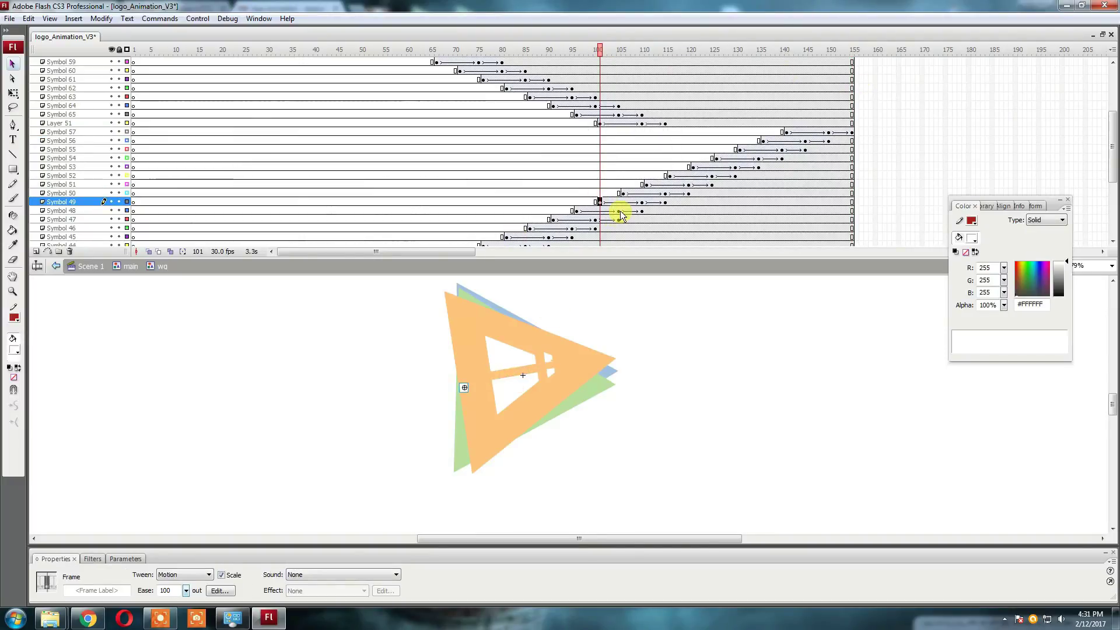
mouse_move(621, 211)
left_mouse_down()
mouse_move(671, 65)
mouse_move(607, 118)
left_mouse_up()
left_click_drag(618, 46, 730, 47)
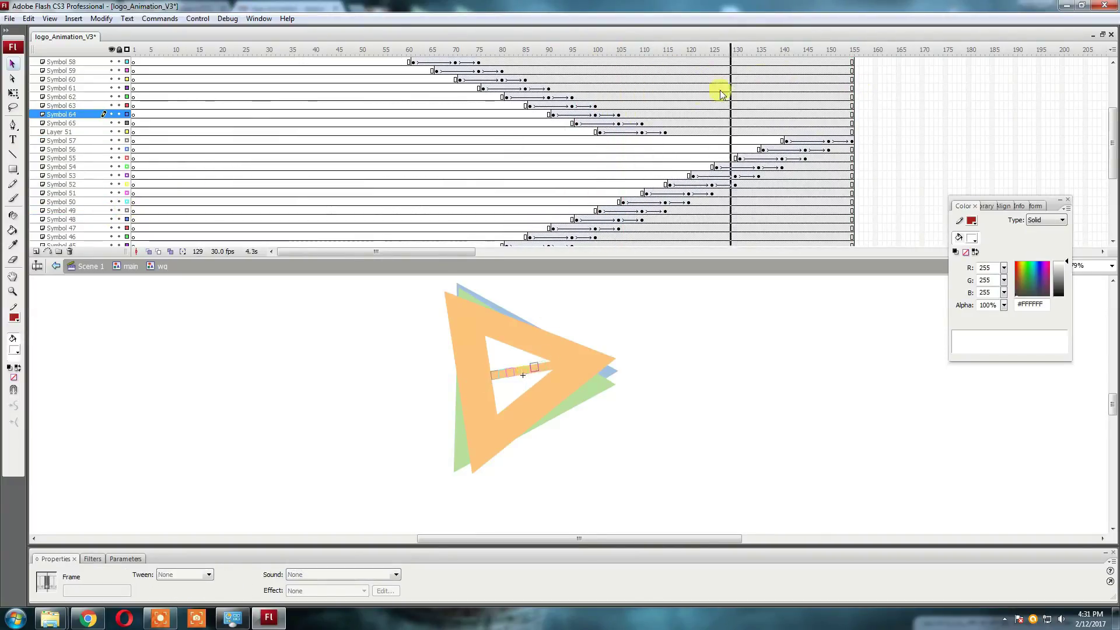
left_click(69, 203)
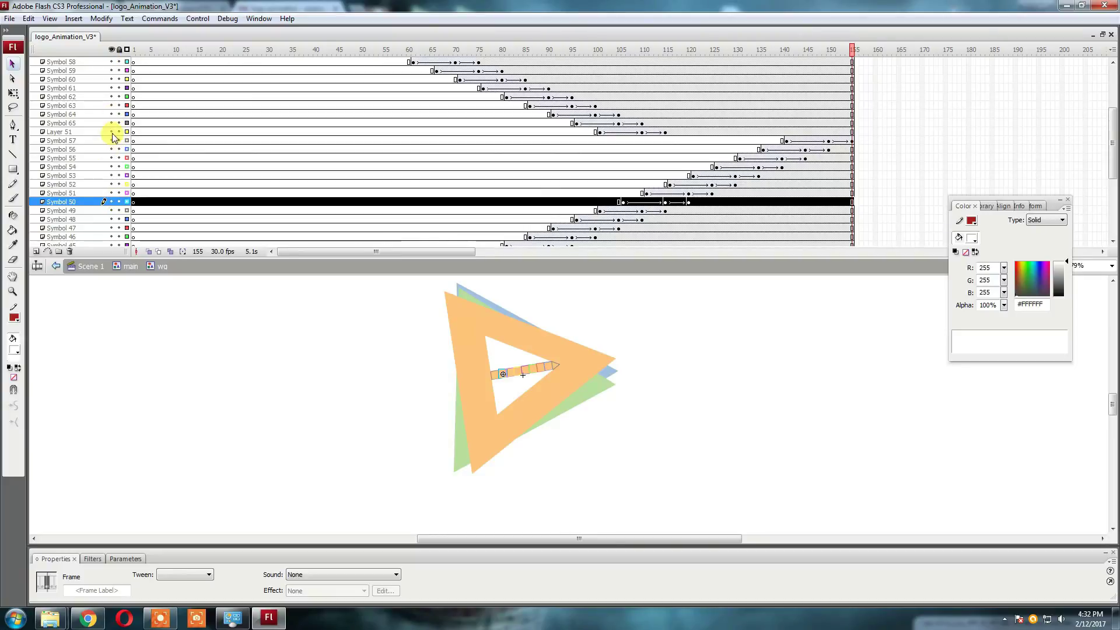
left_click(119, 50)
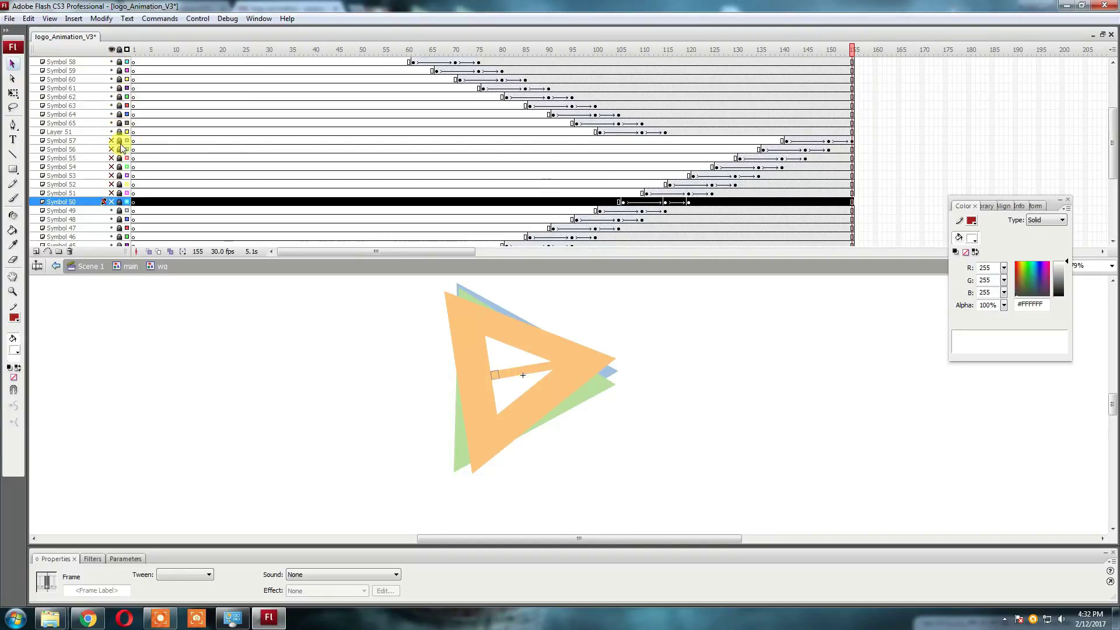
left_click_drag(112, 128, 128, 171)
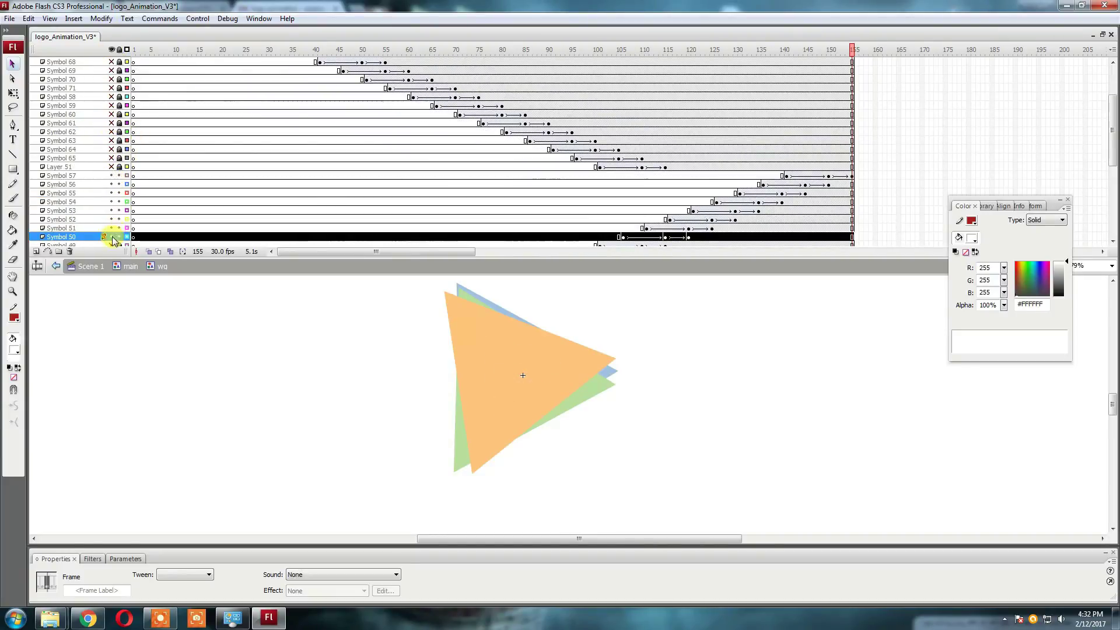
Step: Shift the Symbol 51–56 tweens earlier in the timeline
left_click_drag(851, 149, 850, 62)
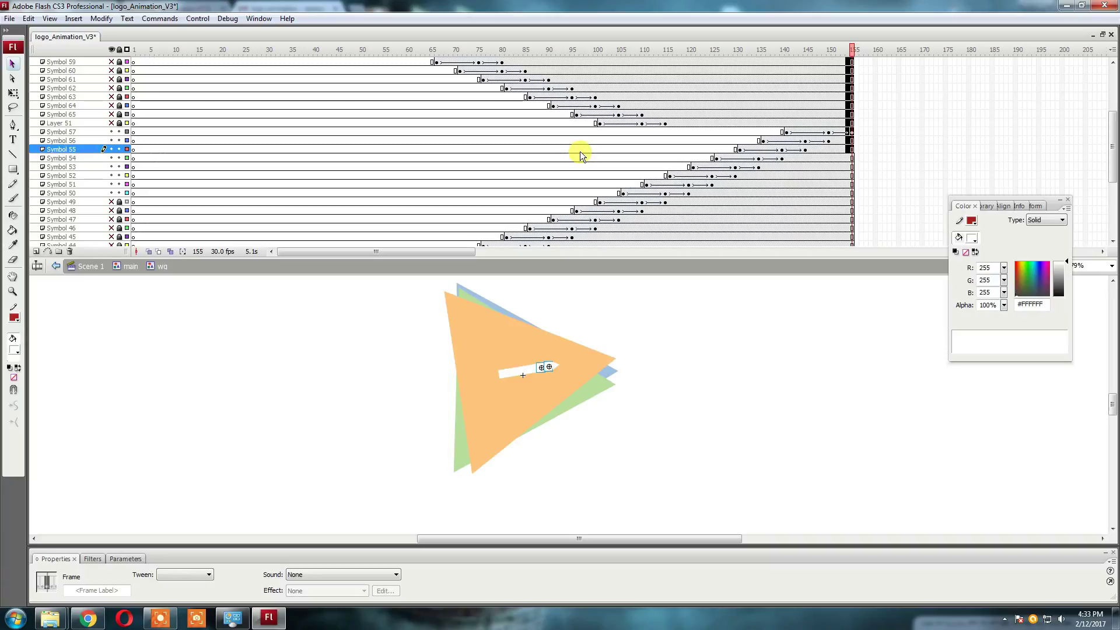
left_click_drag(580, 259, 580, 154)
mouse_move(688, 122)
left_mouse_down()
mouse_move(663, 114)
mouse_move(695, 106)
left_mouse_up()
mouse_move(776, 96)
left_mouse_down()
mouse_move(731, 99)
mouse_move(743, 87)
left_mouse_up()
left_click_drag(818, 77, 751, 84)
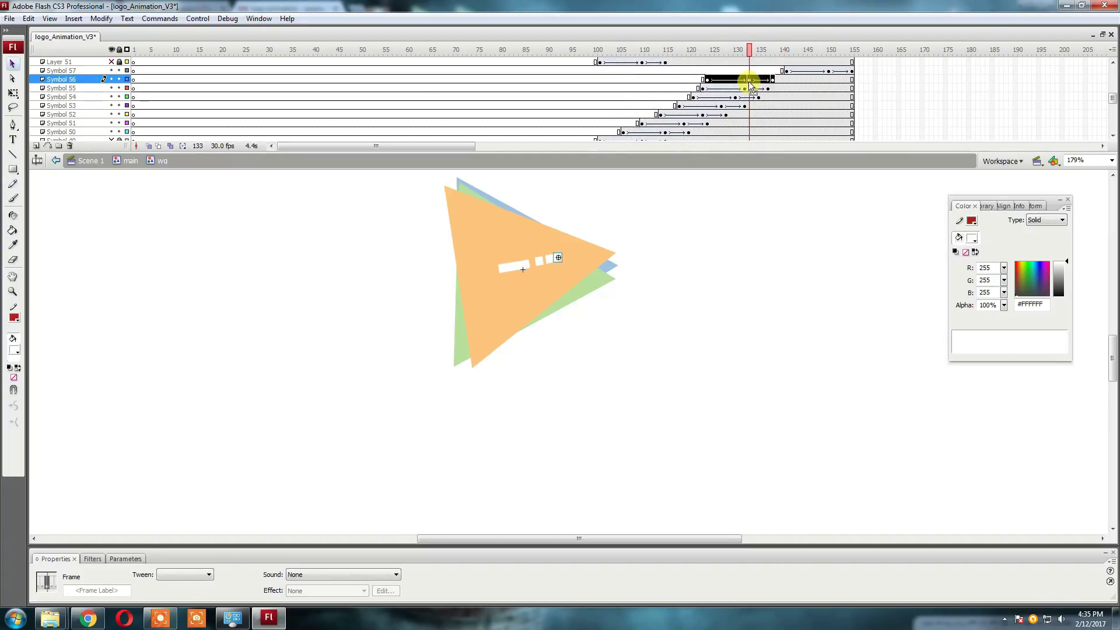
Step: Remove the trailing frames past frame 140 on all layers and play the animation
left_click_drag(766, 142, 774, 315)
left_click_drag(784, 68, 877, 517)
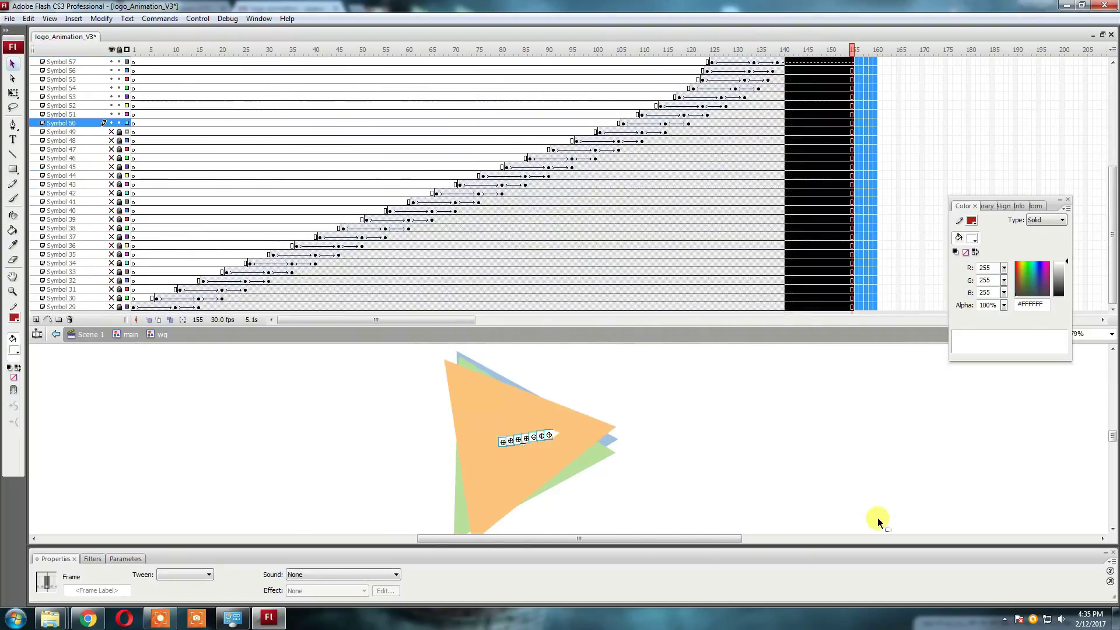
key("shift+F5")
scroll(583, 175, "up", 3)
left_click_drag(782, 87, 369, 158)
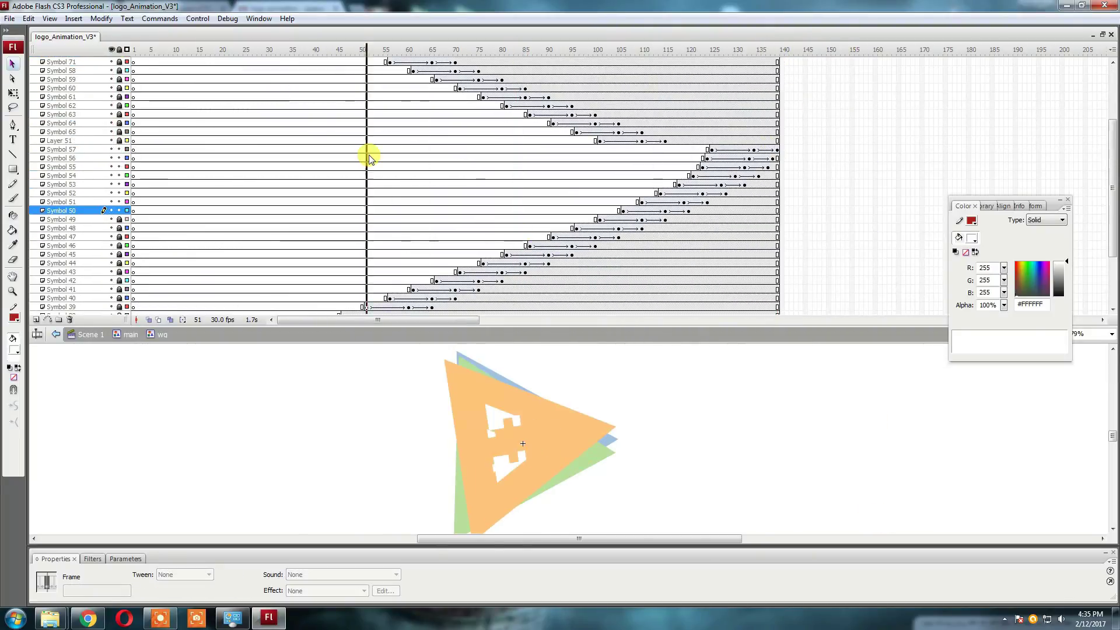
key("Return")
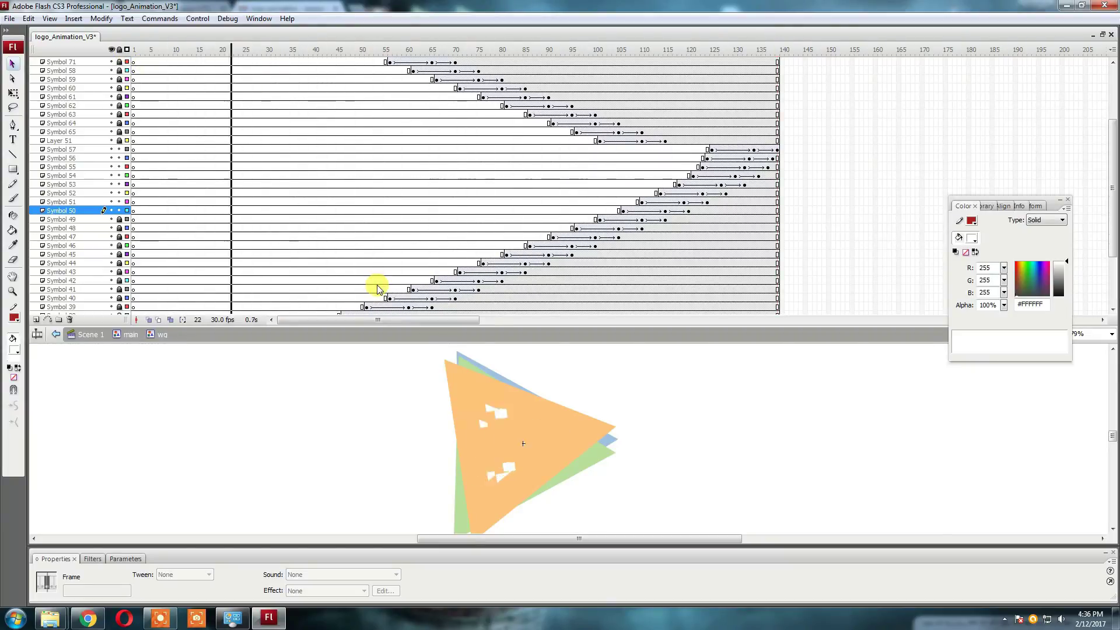
Step: Test the movie as a SWF, close it, and enlarge the stage area
key("ctrl+Return")
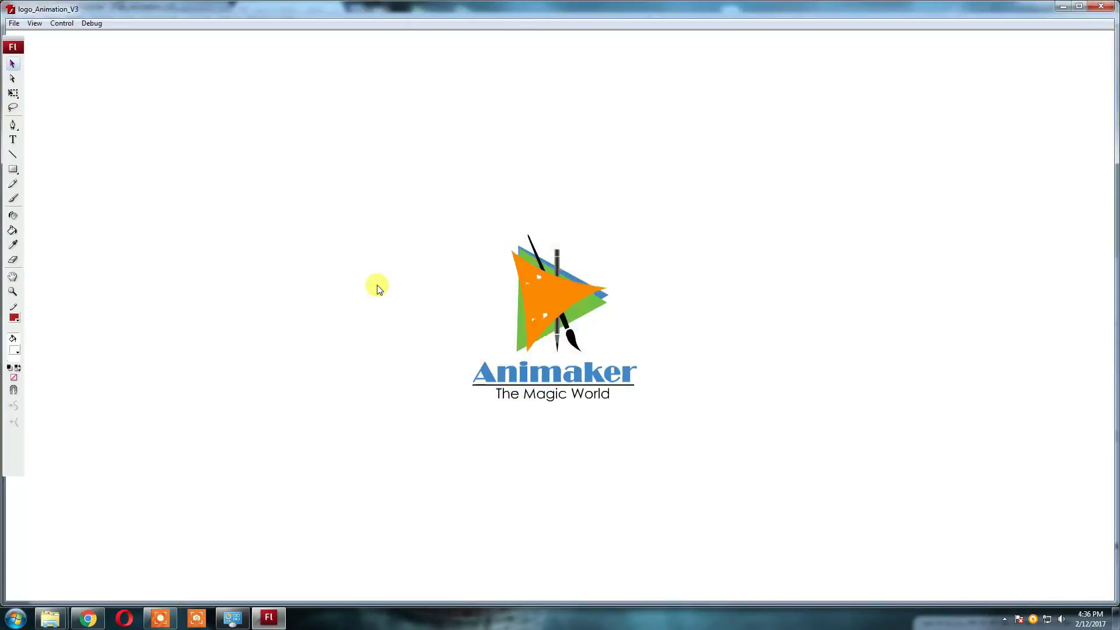
left_click(1100, 5)
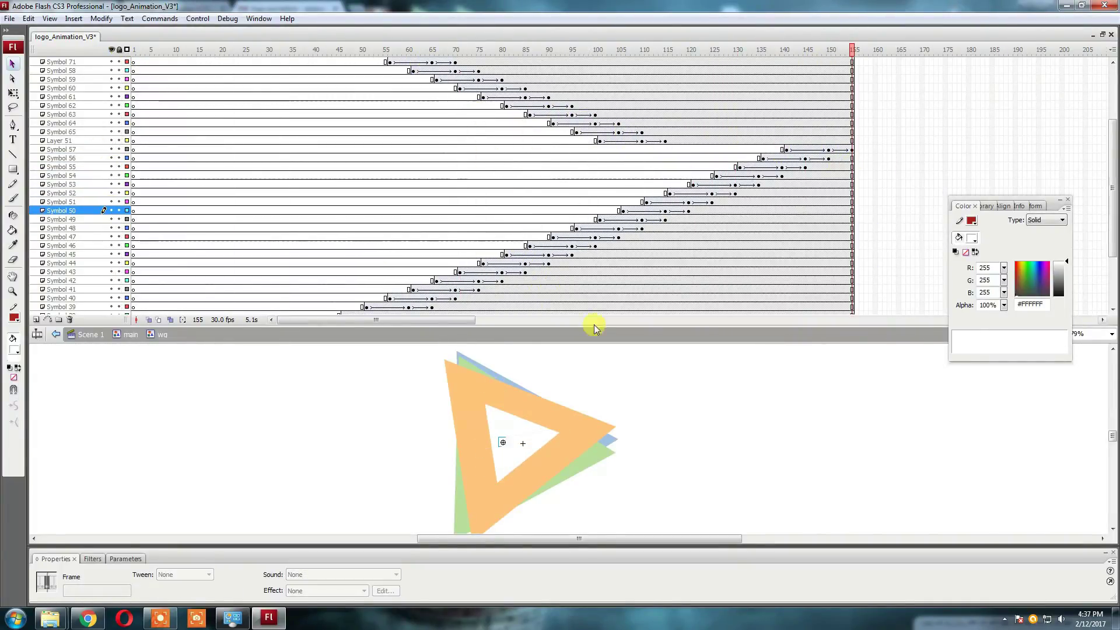
left_click_drag(593, 328, 583, 247)
Step: Zoom in on the logo and scrub the animation from frame 5 to frame 67
key("ctrl+equal")
key("ctrl+equal")
left_click(550, 320)
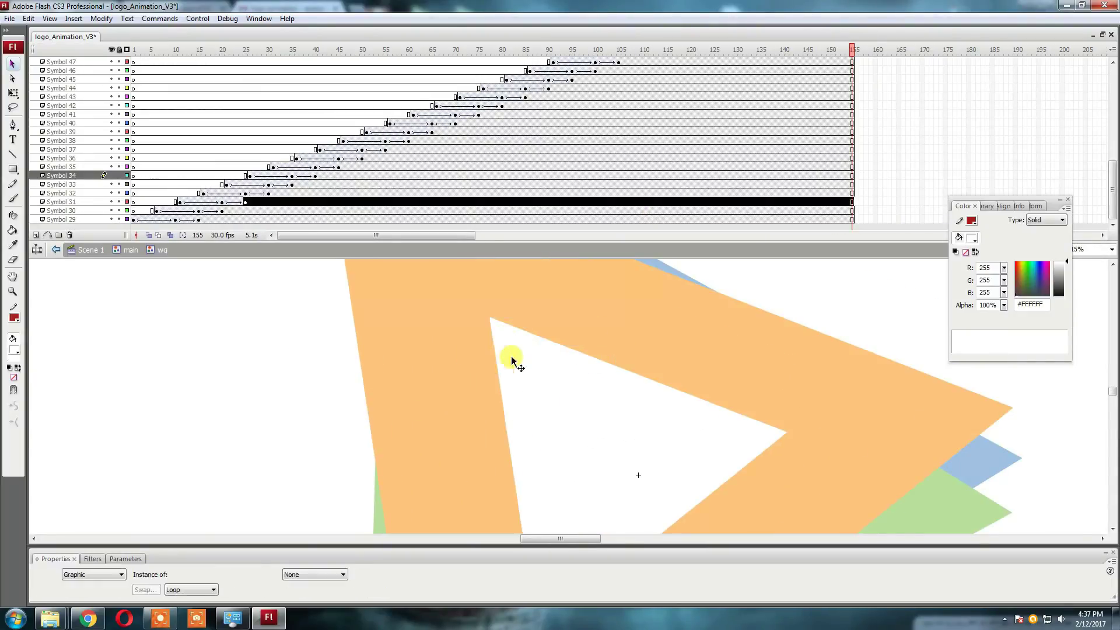
mouse_move(512, 241)
left_mouse_down()
mouse_move(295, 329)
mouse_move(401, 245)
left_mouse_up()
left_click(150, 128)
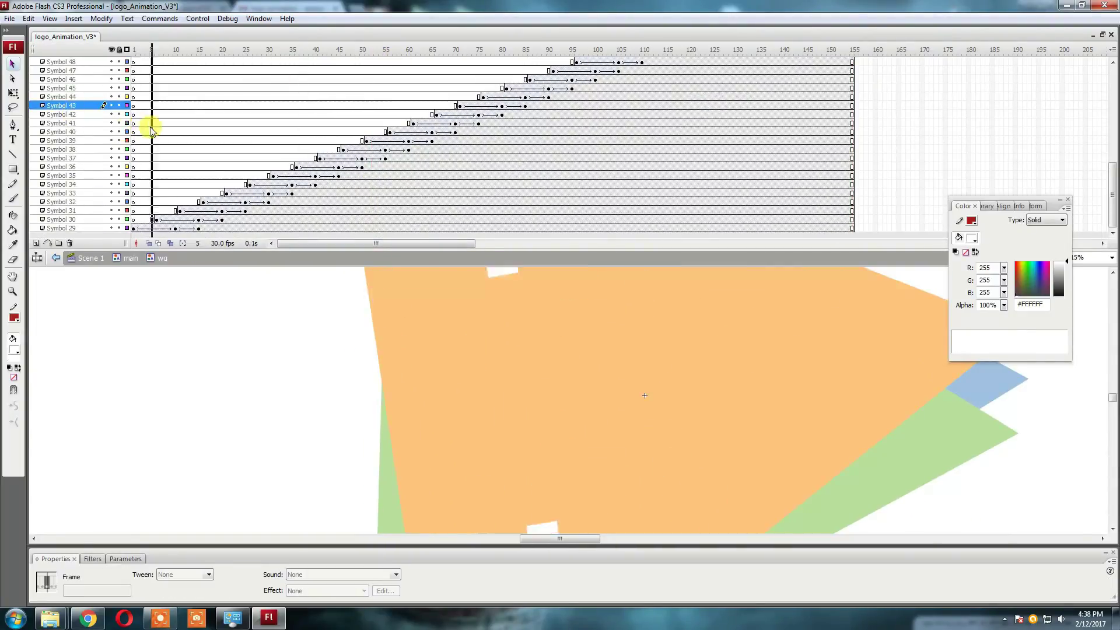
mouse_move(150, 128)
left_mouse_down()
mouse_move(171, 64)
mouse_move(198, 102)
left_mouse_up()
mouse_move(140, 236)
left_mouse_down()
mouse_move(143, 45)
mouse_move(213, 83)
mouse_move(200, 113)
mouse_move(443, 125)
mouse_move(422, 61)
left_mouse_up()
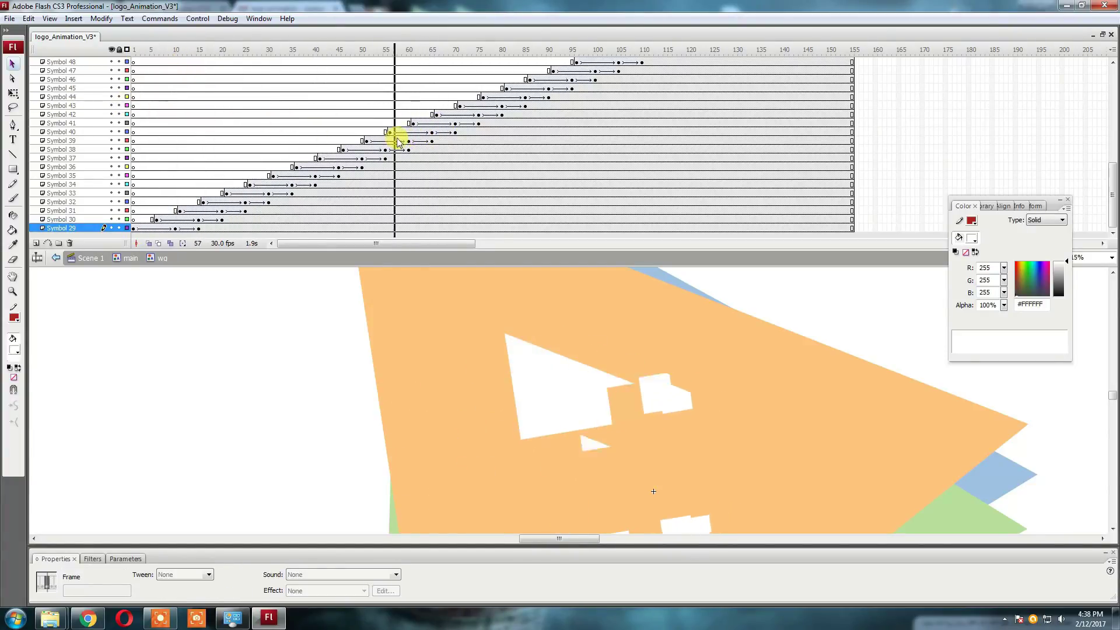
Step: Move the Symbol 41–48 letter tweens from frame 61 to start at frame 35
left_click(412, 123)
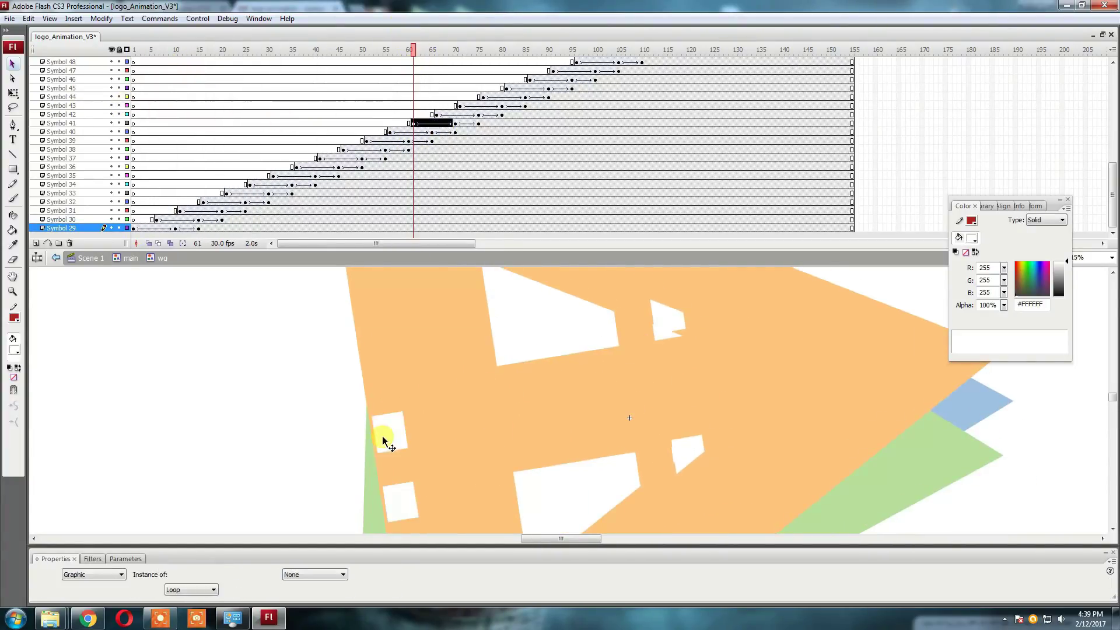
left_click_drag(446, 133, 641, 62)
left_click(594, 78)
mouse_move(61, 62)
left_mouse_down()
mouse_move(73, 102)
mouse_move(192, 142)
left_mouse_up()
scroll(597, 117, "up", 2)
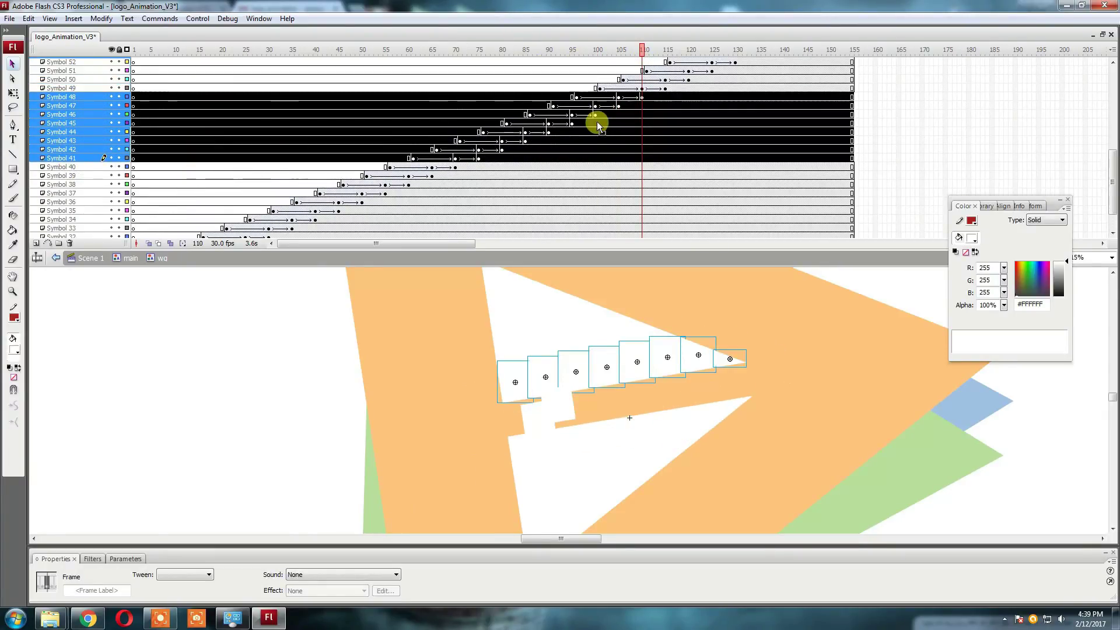
mouse_move(412, 158)
left_mouse_down()
mouse_move(457, 160)
mouse_move(637, 93)
mouse_move(645, 102)
mouse_move(358, 155)
mouse_move(414, 162)
left_mouse_up()
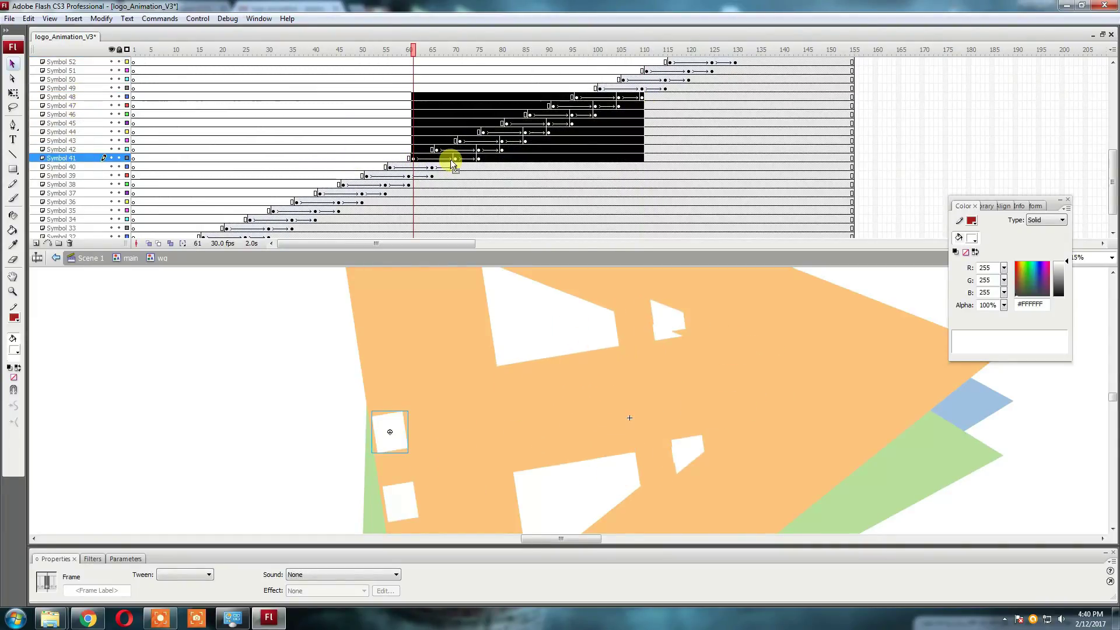
key("Return")
mouse_move(328, 153)
left_mouse_down()
mouse_move(342, 112)
mouse_move(357, 158)
mouse_move(393, 105)
mouse_move(614, 136)
left_mouse_up()
left_click(294, 148)
scroll(487, 92, "up", 5)
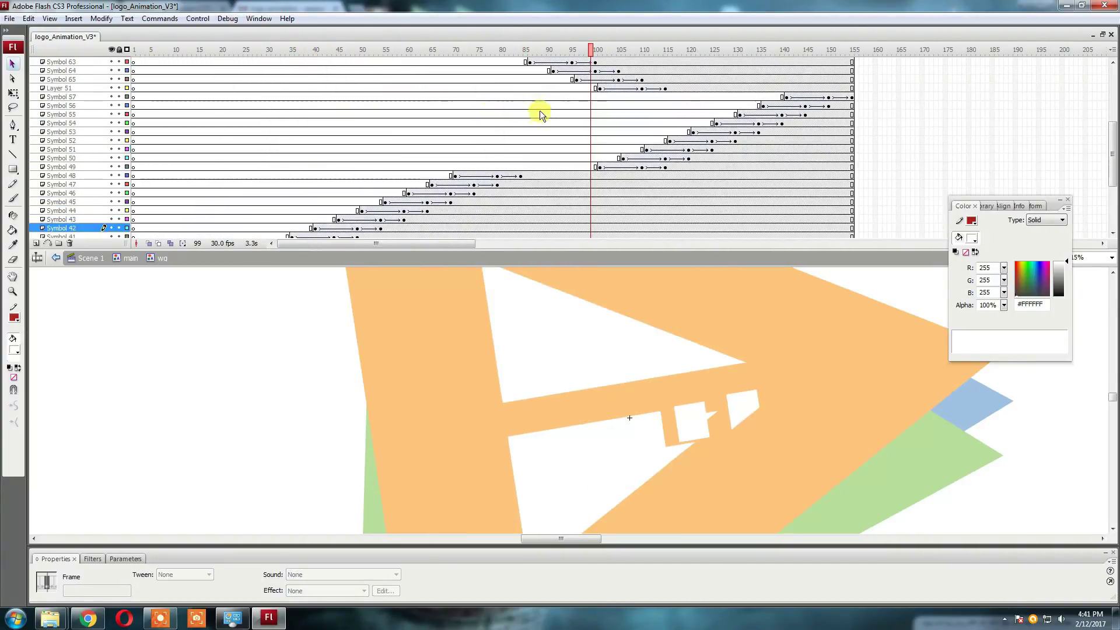
key("ctrl+2")
Step: Move the Symbol 49–57 tween block earlier, to start near frame 34
left_click_drag(535, 251, 536, 319)
left_click(1112, 49)
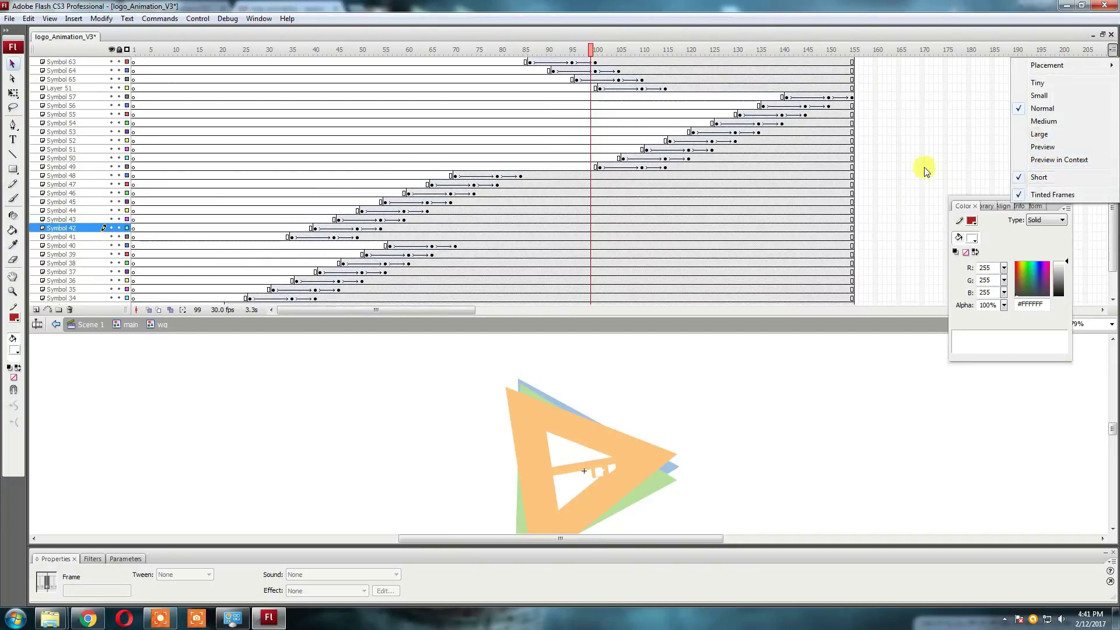
left_click(539, 158)
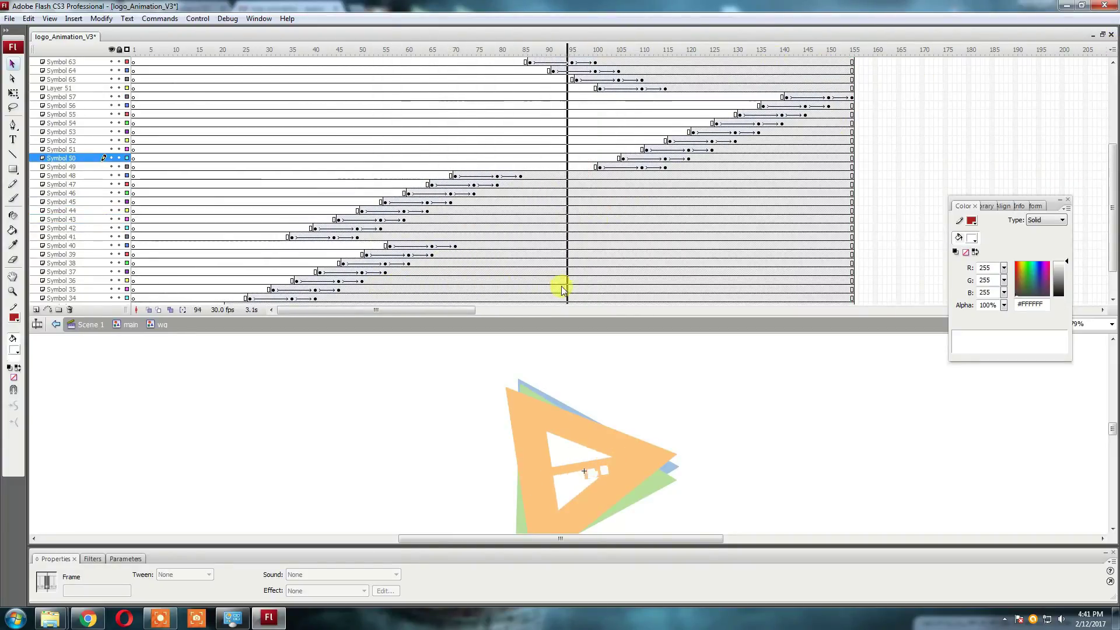
left_click_drag(665, 119, 436, 64)
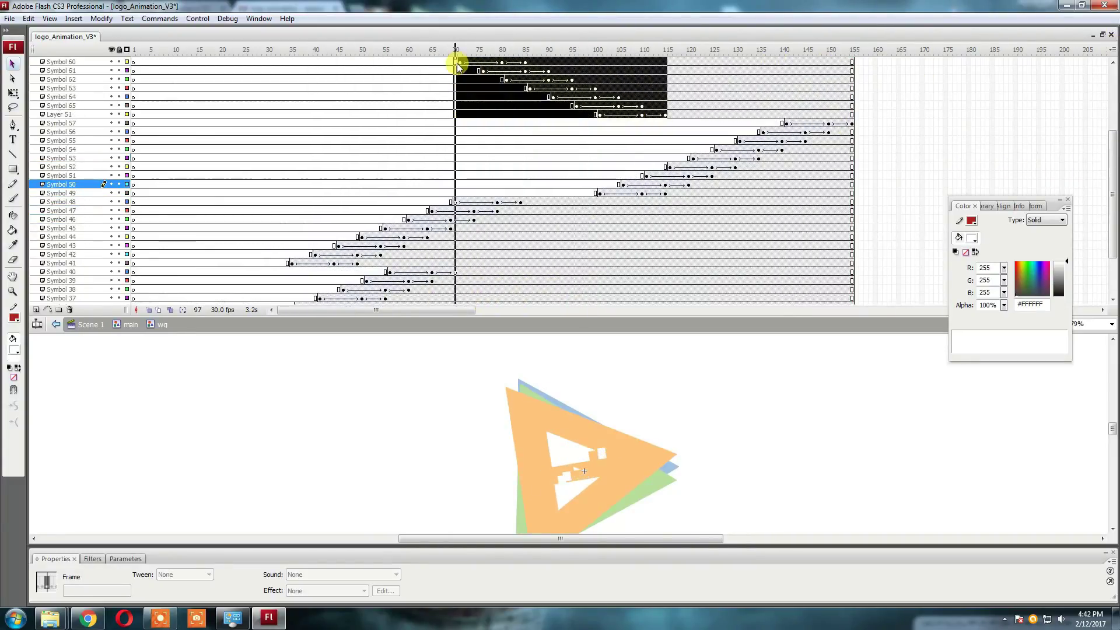
left_click_drag(664, 120, 309, 61)
left_click(306, 50)
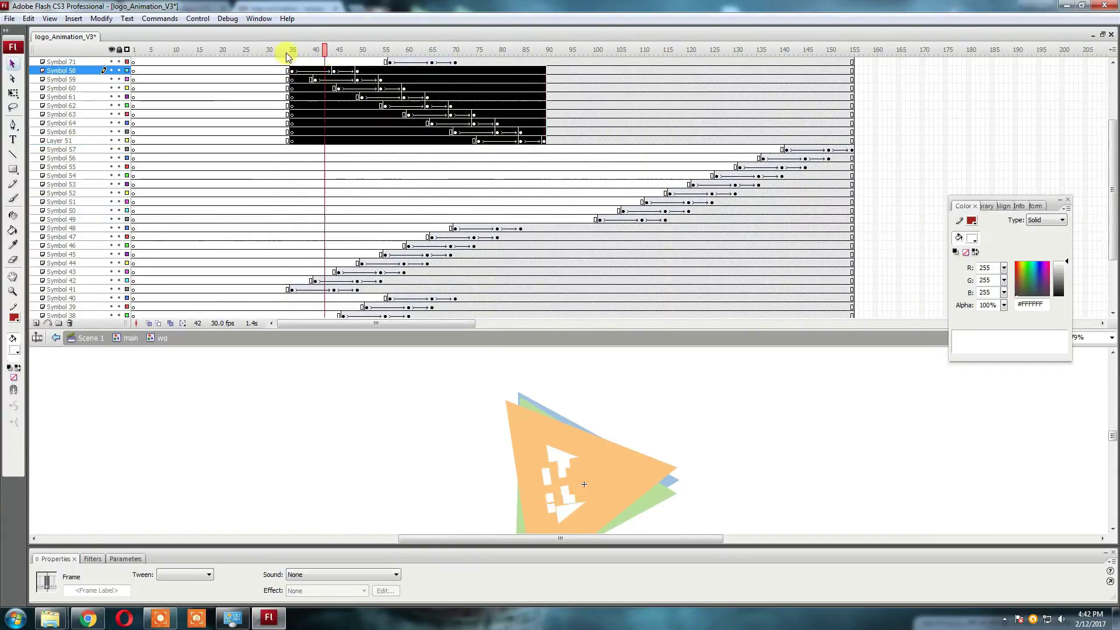
scroll(487, 99, "up", 3)
left_click_drag(293, 114, 292, 181)
left_click(134, 184)
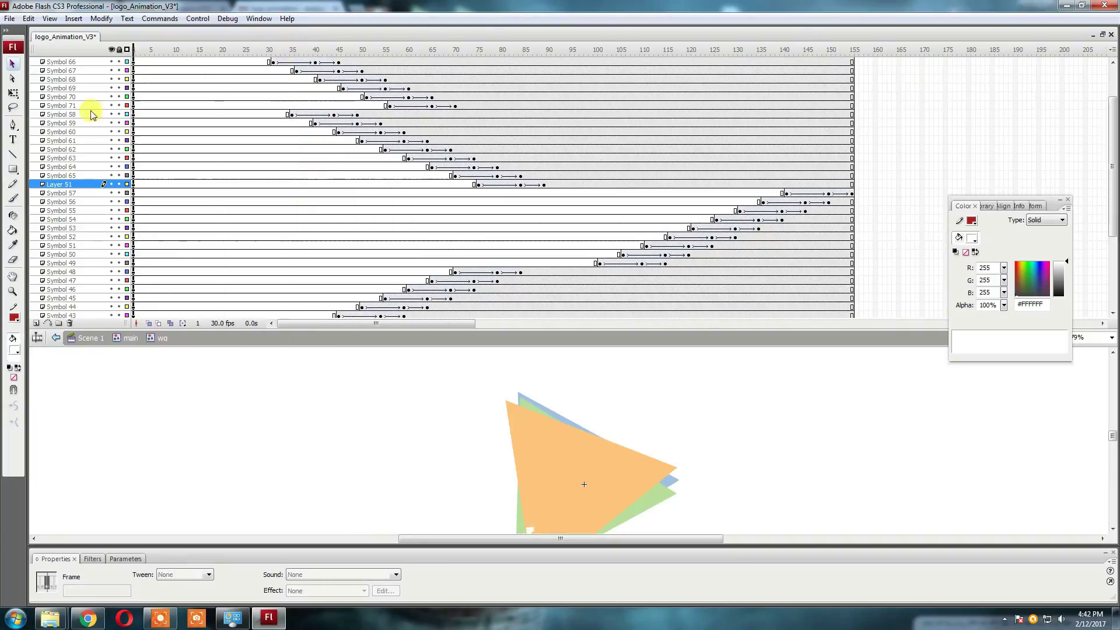
mouse_move(601, 262)
left_mouse_down()
mouse_move(850, 192)
mouse_move(524, 260)
left_mouse_up()
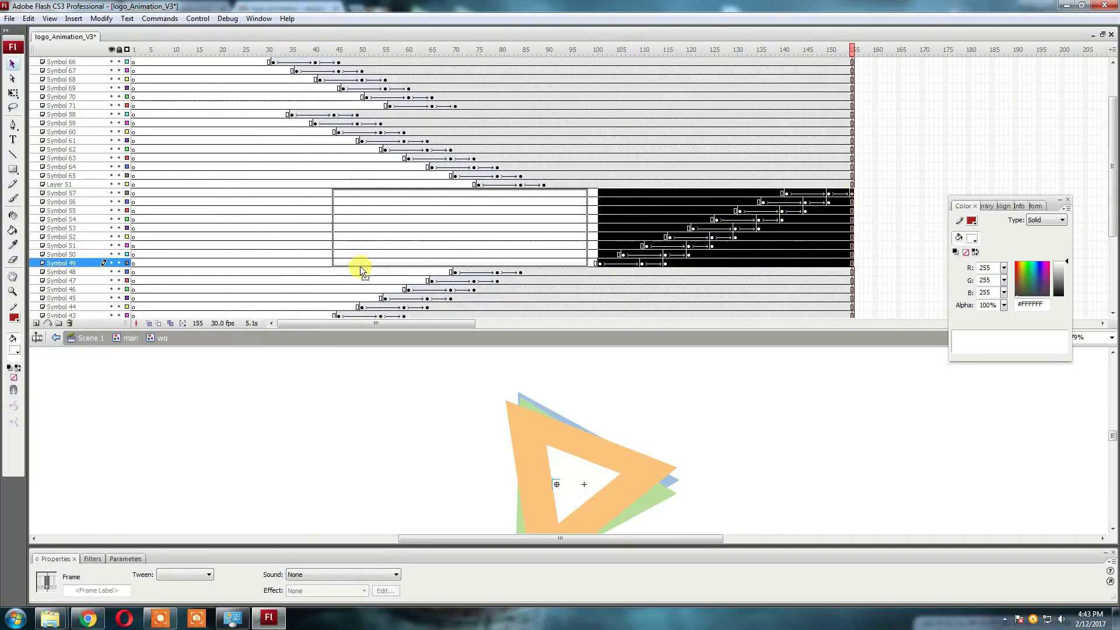
left_click_drag(362, 269, 359, 268)
Step: Remove the frames after frame 100 and clear the frame-44 keyframes on Symbols 49–57
left_click_drag(595, 63, 849, 315)
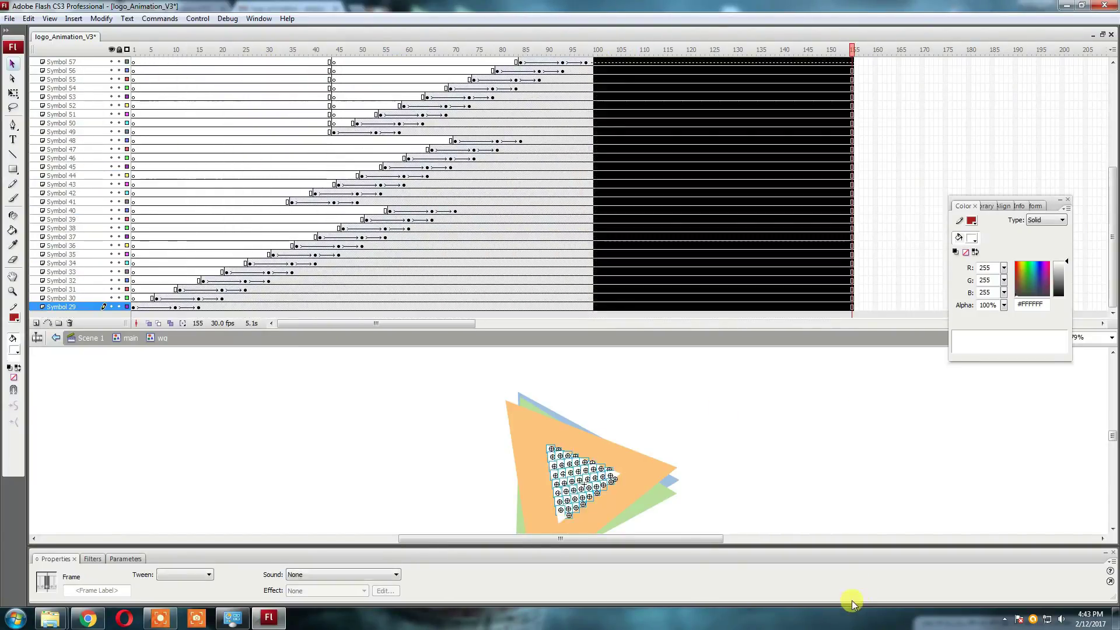
key("shift+F5")
left_click_drag(589, 62, 850, 55)
key("shift+F5")
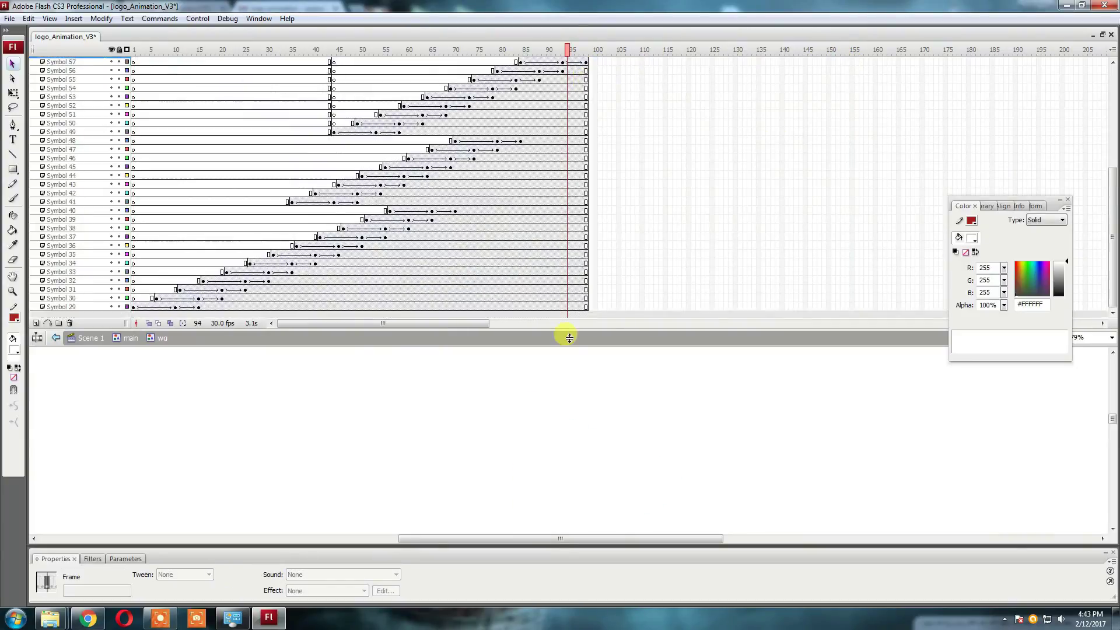
left_click_drag(568, 331, 575, 516)
left_click_drag(333, 246, 336, 306)
right_click(336, 307)
left_click(376, 394)
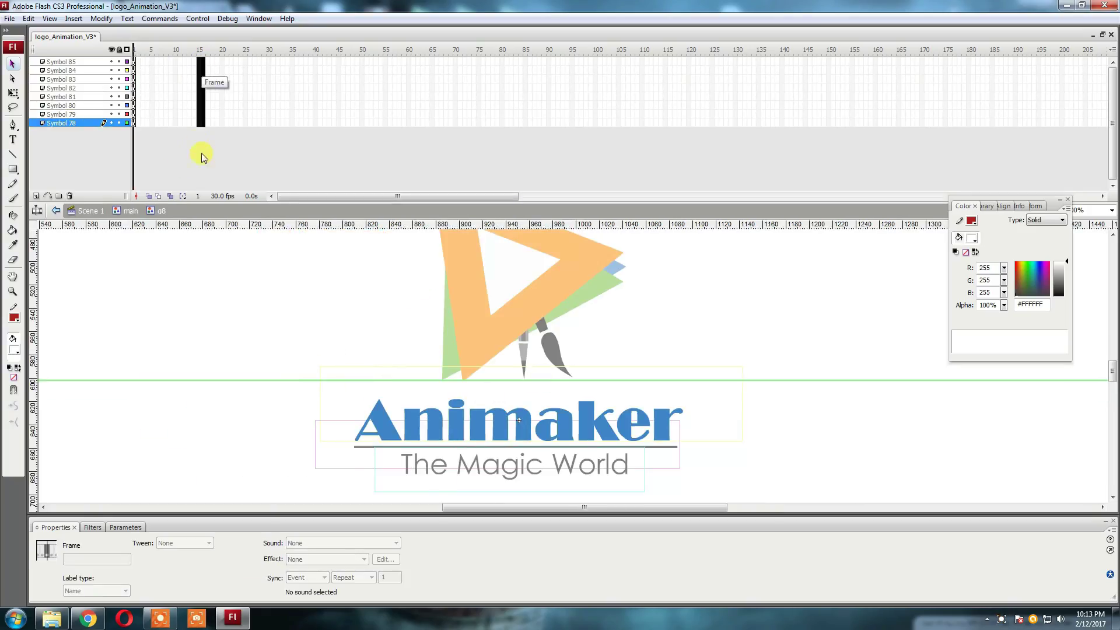
Step: Make the timeline layer rows taller and toggle the tinted frames display
left_click(1112, 53)
left_click(1050, 94)
left_click(205, 51)
left_click(1112, 50)
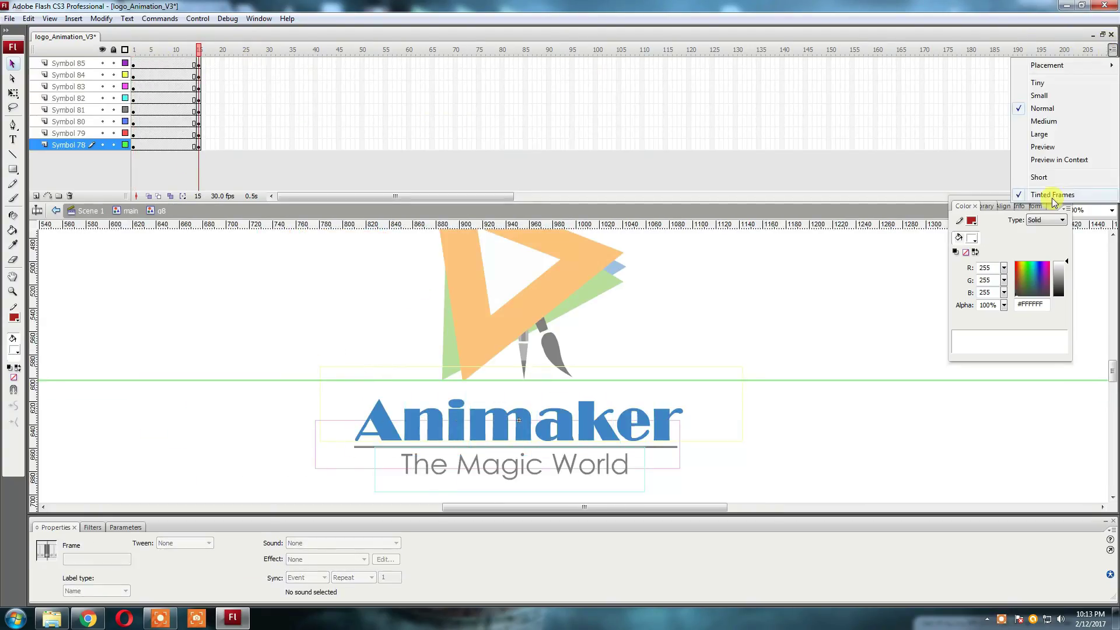
left_click(1050, 194)
left_click(1112, 49)
left_click(1049, 194)
left_click(1112, 50)
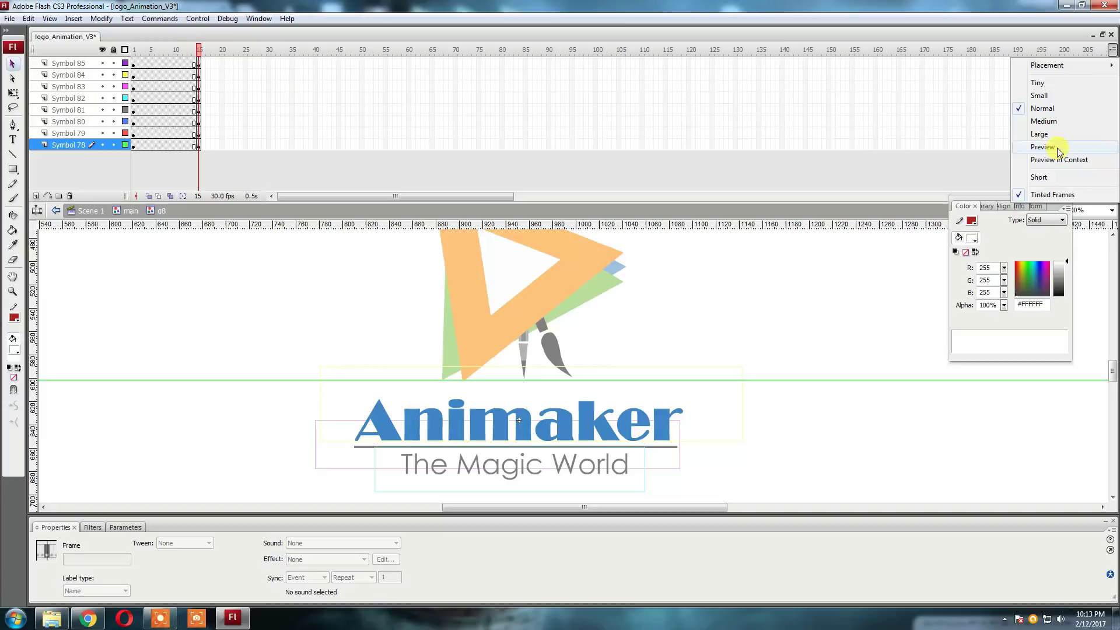
left_click(534, 195)
Step: Add frame-20 keyframes and frames 1–20 motion tweens on all letter layers, starting letters lower
left_click_drag(221, 58, 222, 146)
key("F6")
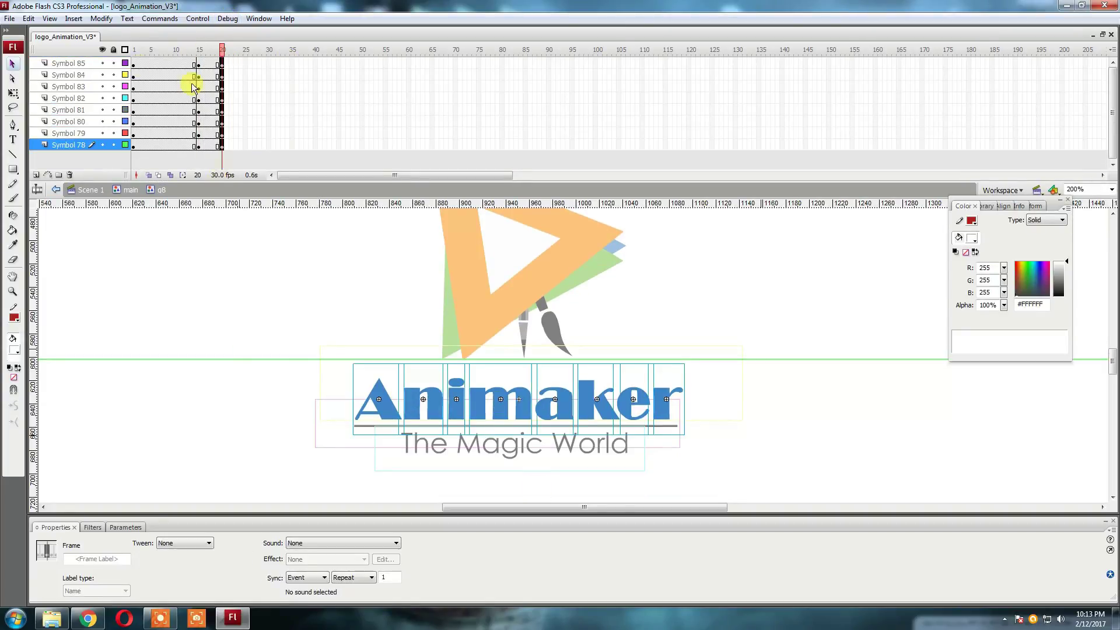
left_click_drag(193, 86, 133, 146)
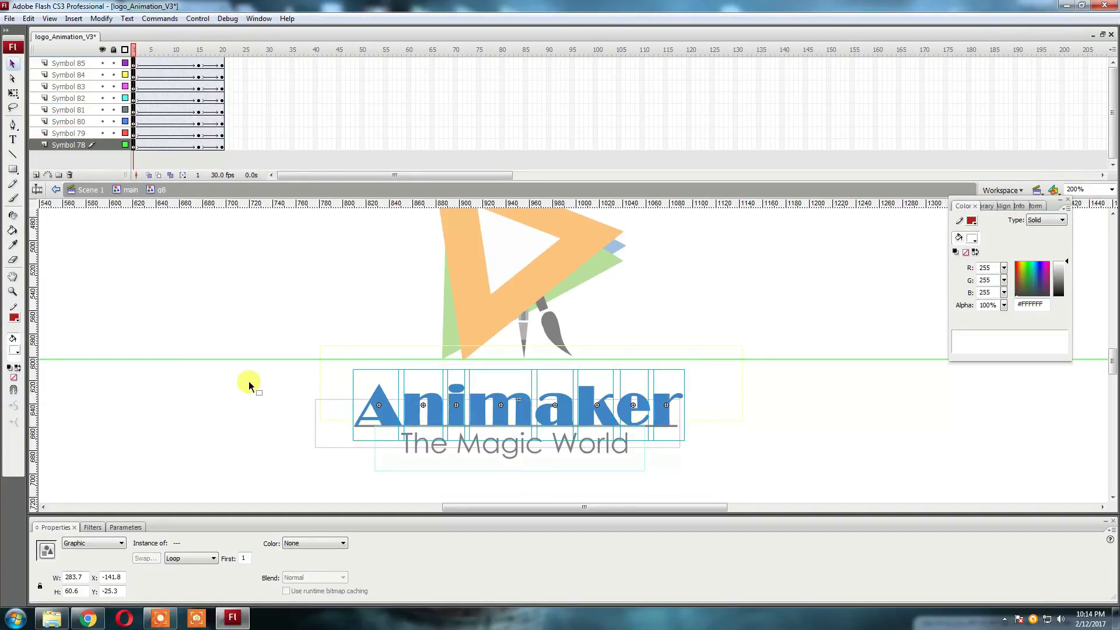
key("Down")
key("Down")
key("Down")
key("Down")
key("Down")
key("Down")
key("Down")
key("Down")
key("Down")
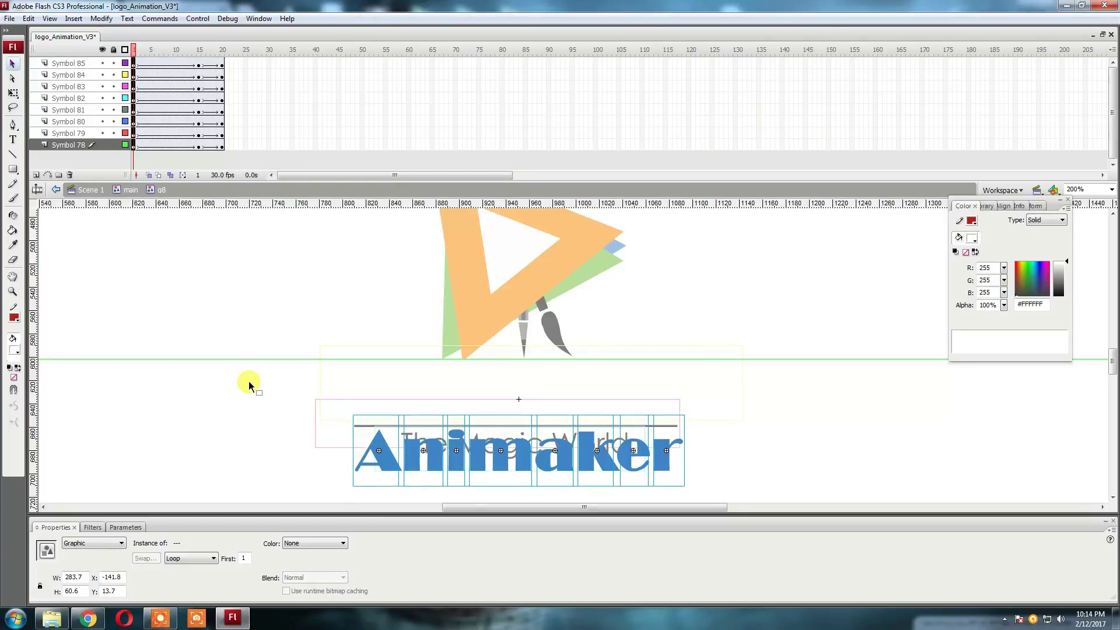
key("Return")
left_click(131, 65)
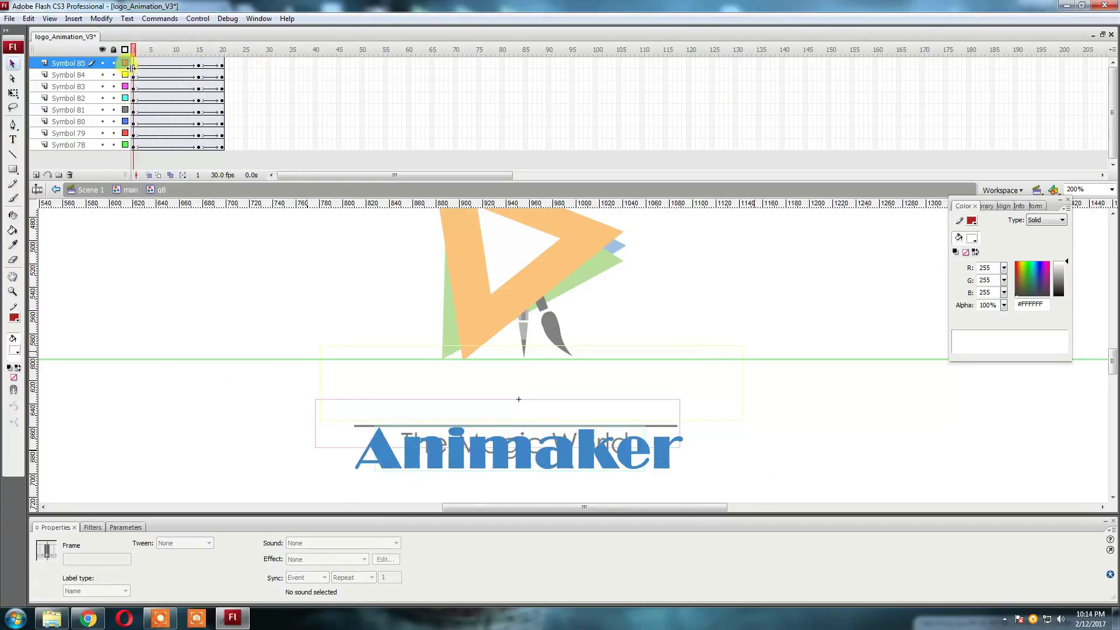
left_click_drag(131, 68, 138, 146)
left_click(222, 49)
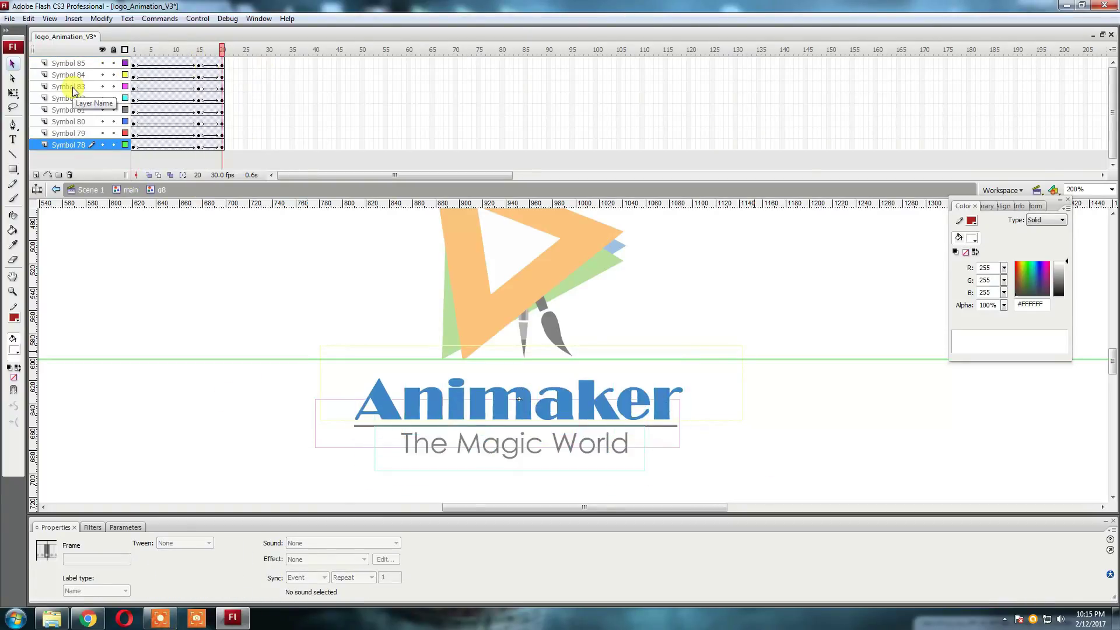
Step: Stagger the Symbol 79–85 letter tweens to the right, about 4 frames apart
mouse_move(133, 63)
left_mouse_down()
mouse_move(222, 133)
mouse_move(186, 140)
left_mouse_up()
left_click_drag(193, 63, 240, 121)
left_click_drag(192, 122, 211, 121)
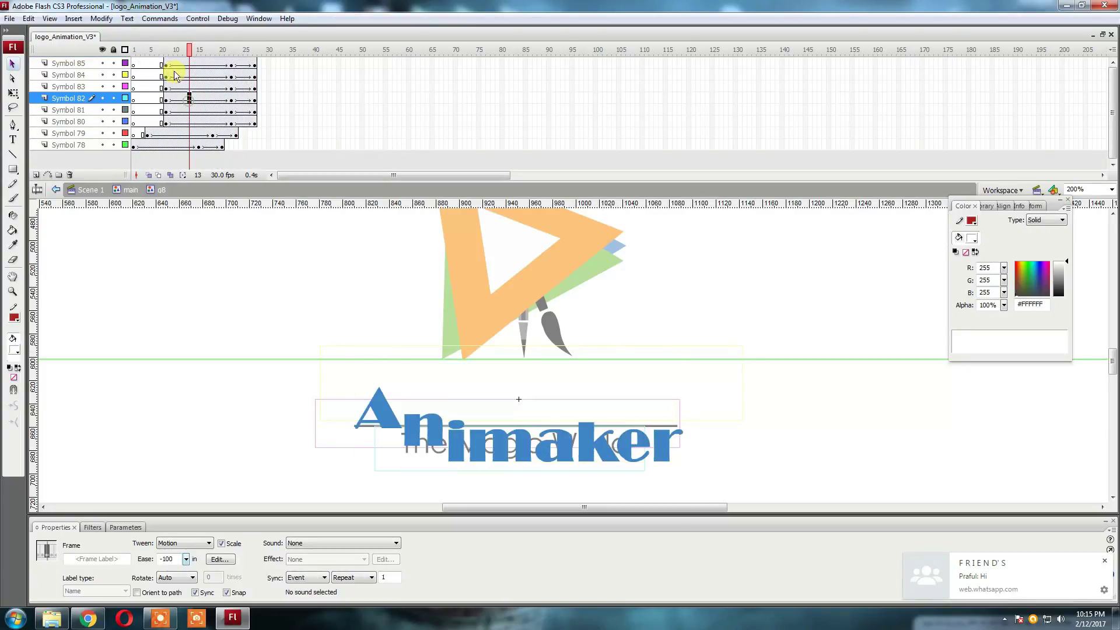
left_click_drag(210, 63, 257, 109)
left_click_drag(187, 100, 240, 86)
mouse_move(217, 63)
left_mouse_down()
mouse_move(311, 75)
mouse_move(293, 74)
left_mouse_up()
mouse_move(236, 63)
left_mouse_down()
mouse_move(329, 63)
mouse_move(320, 63)
mouse_move(347, 144)
left_mouse_up()
Step: Extend every letter layer to frame 47 and play the staggered letter animation from frame 1
key("F5")
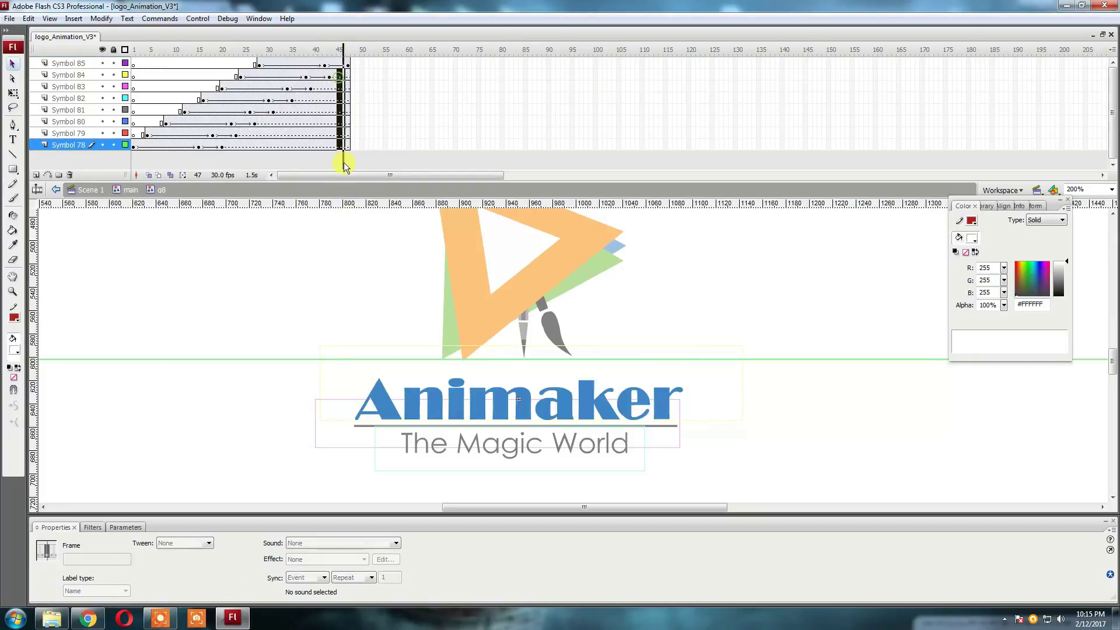
key("Return")
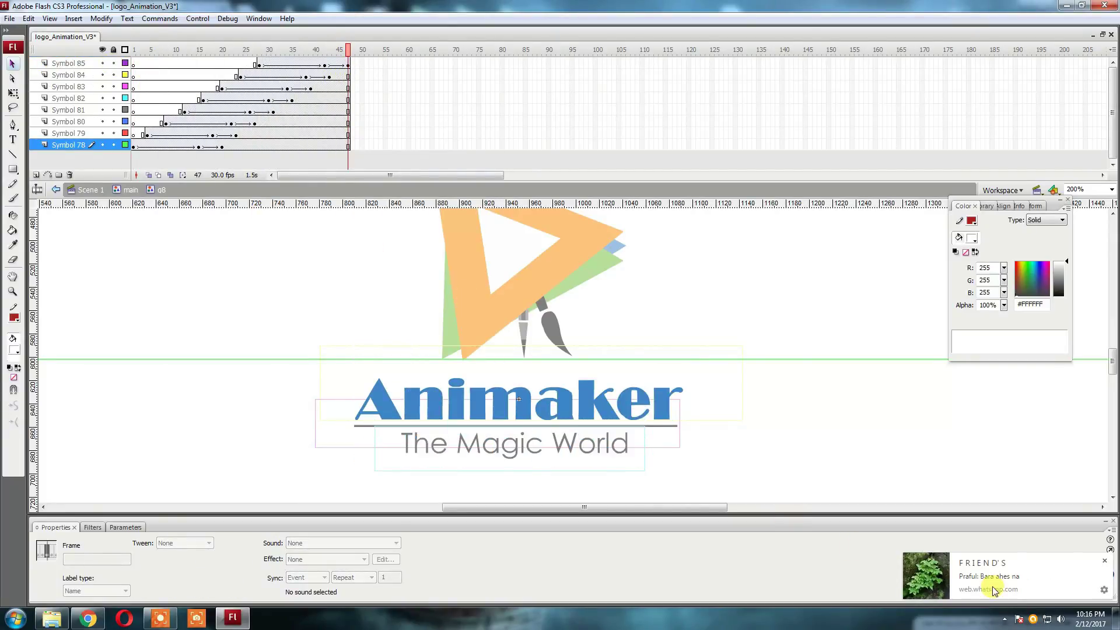
left_click(994, 590)
key("alt+Tab")
left_click(100, 155)
key("Return")
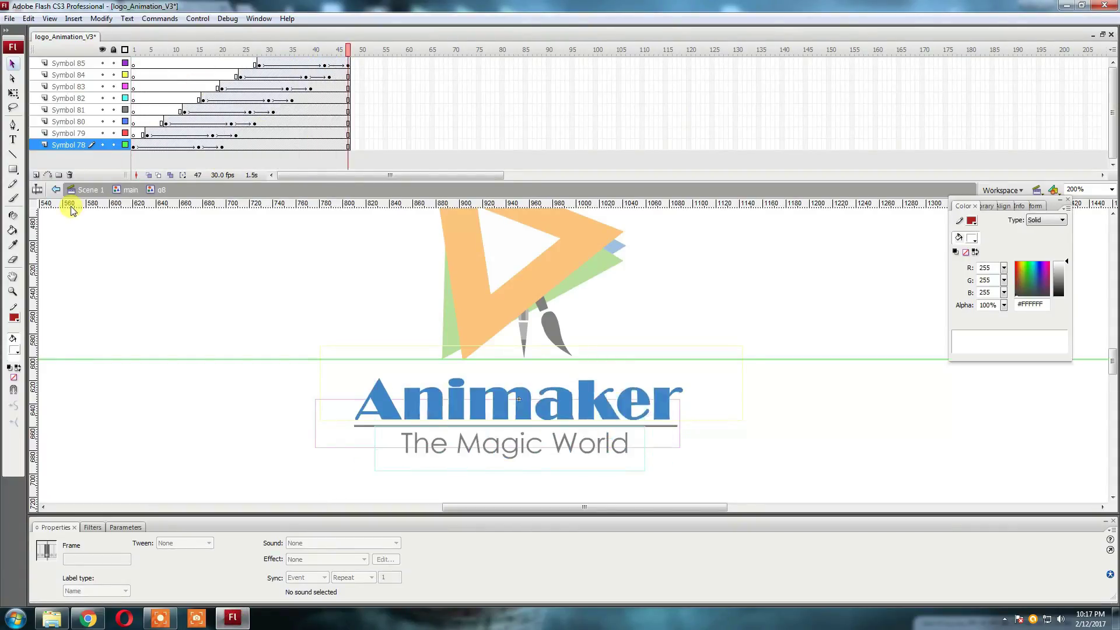
Step: Preview the full logo on the main timeline up to frame 62, locking all layers
double_click(253, 383)
left_click_drag(567, 50, 671, 99)
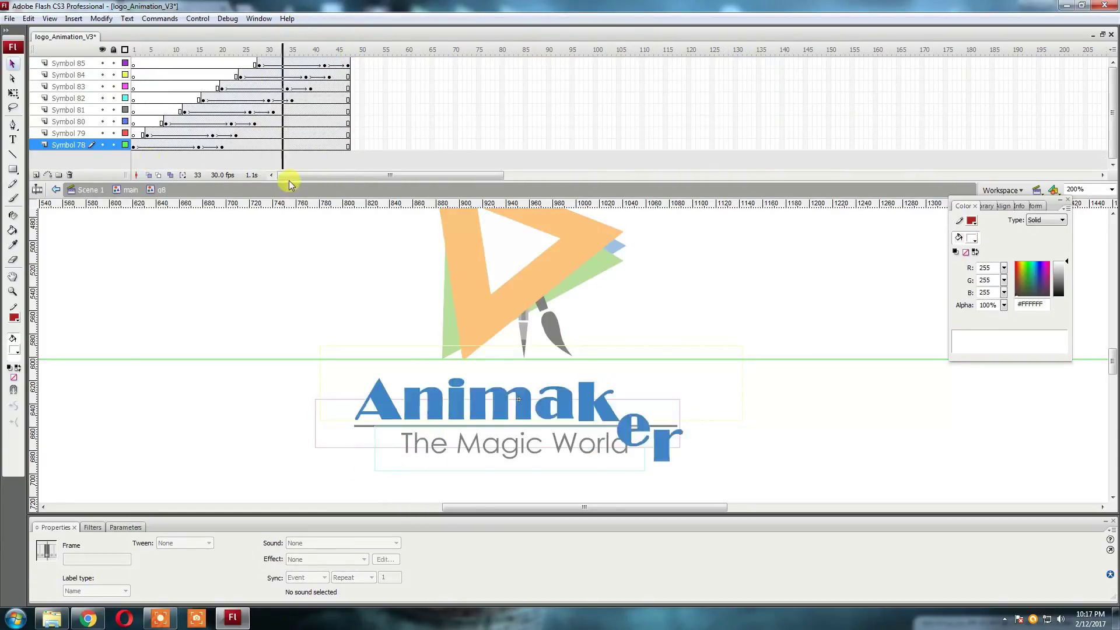
double_click(250, 380)
mouse_move(545, 82)
left_mouse_down()
mouse_move(418, 70)
mouse_move(738, 102)
left_mouse_up()
left_click(119, 50)
left_click(617, 69)
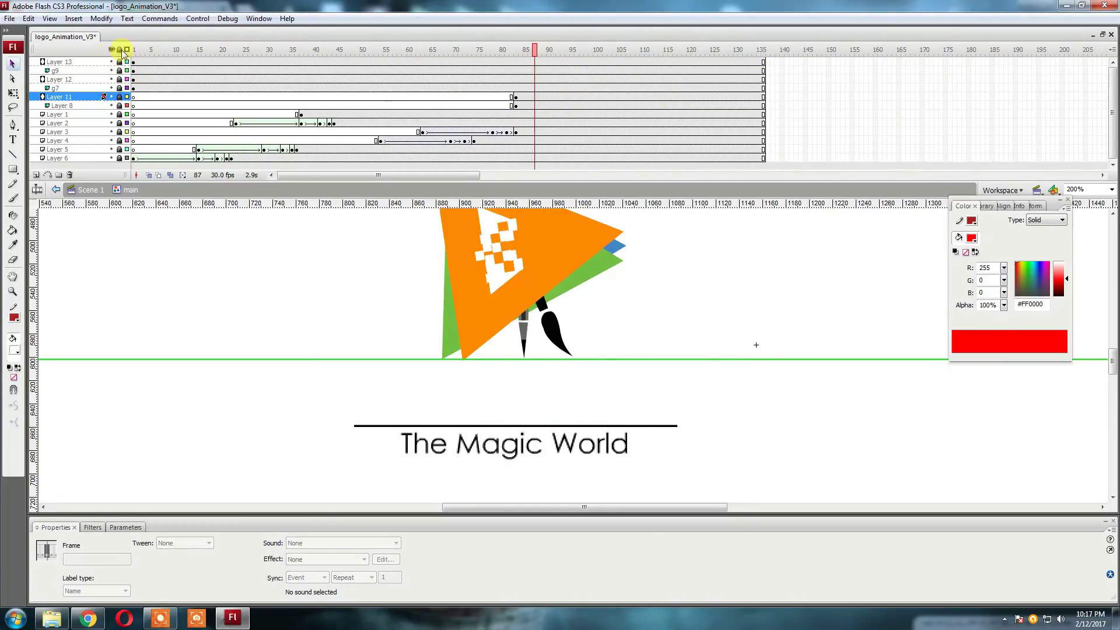
Step: Inside the g8 letters symbol, move the Symbol 79–83 tweens back toward frame 1
double_click(363, 452)
left_click_drag(690, 92, 306, 99)
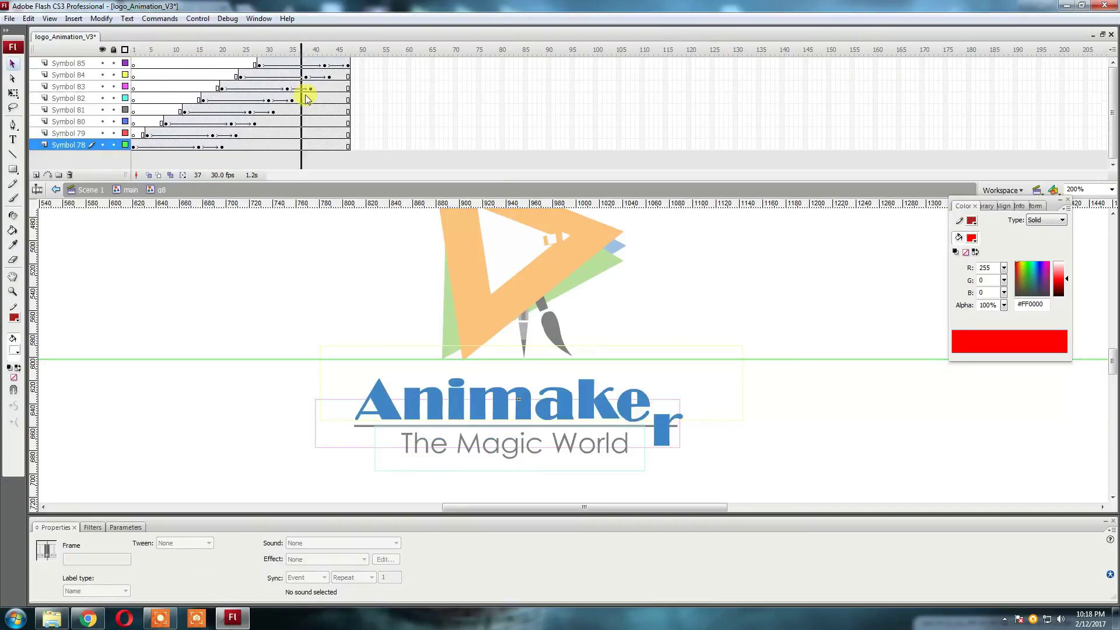
left_click_drag(234, 143, 224, 132)
mouse_move(249, 121)
left_mouse_down()
mouse_move(187, 109)
mouse_move(182, 98)
left_mouse_up()
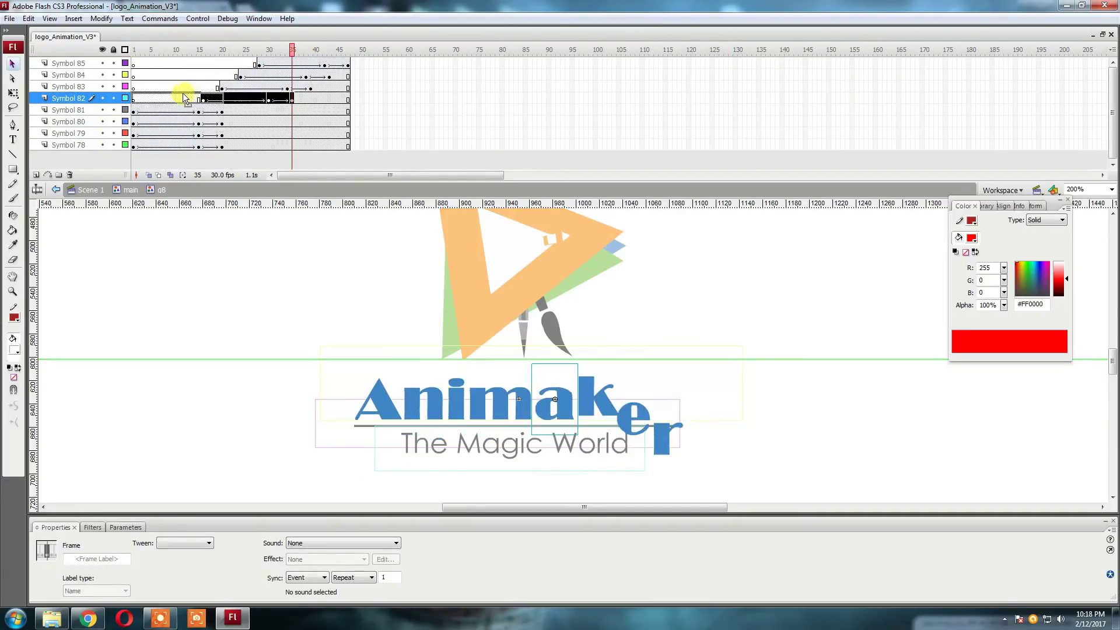
Step: Reset the Symbol 79–85 tweens to frame 1 and preview the unstaggered letter drop
mouse_move(284, 86)
left_mouse_down()
mouse_move(200, 92)
mouse_move(135, 76)
left_mouse_up()
left_click_drag(257, 65, 136, 64)
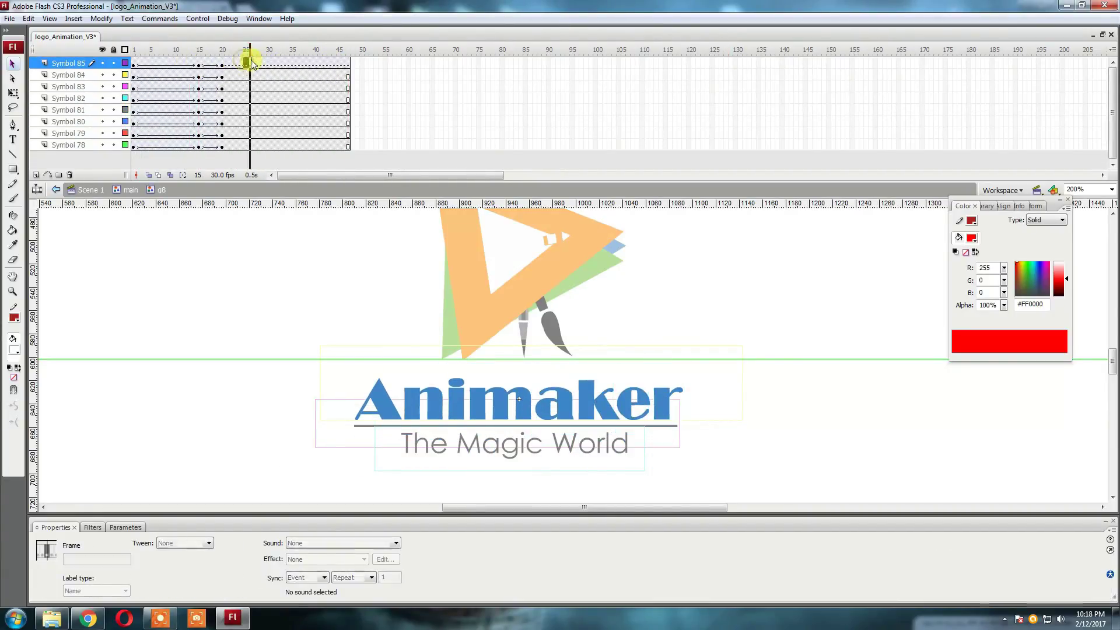
key("Return")
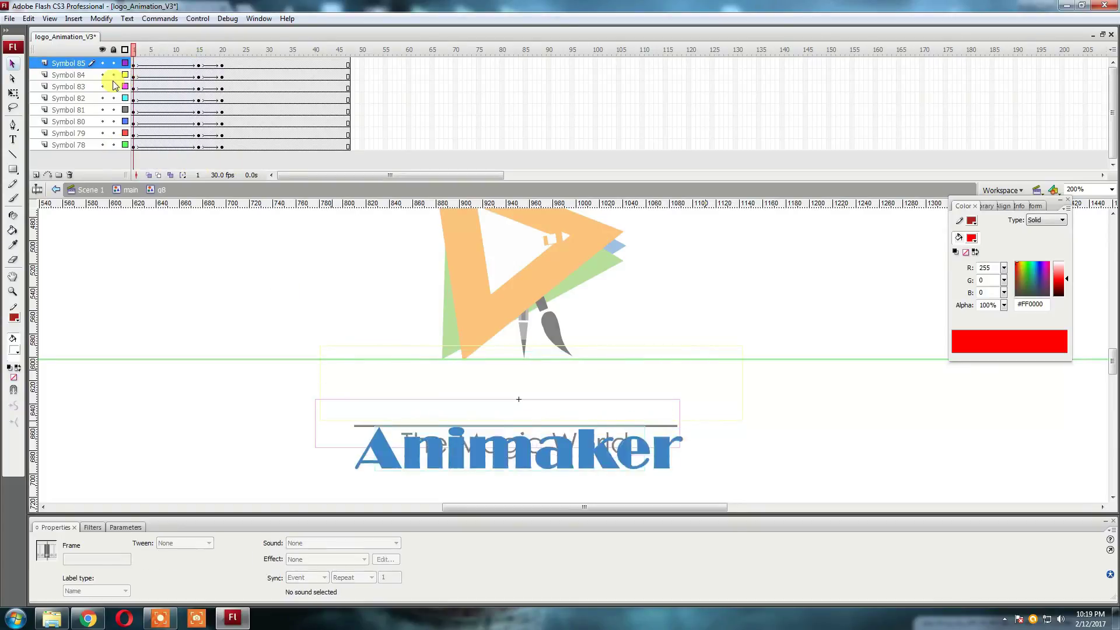
mouse_move(198, 144)
left_mouse_down()
mouse_move(199, 55)
mouse_move(208, 144)
left_mouse_up()
key("q")
left_click_drag(185, 559, 185, 601)
key("Return")
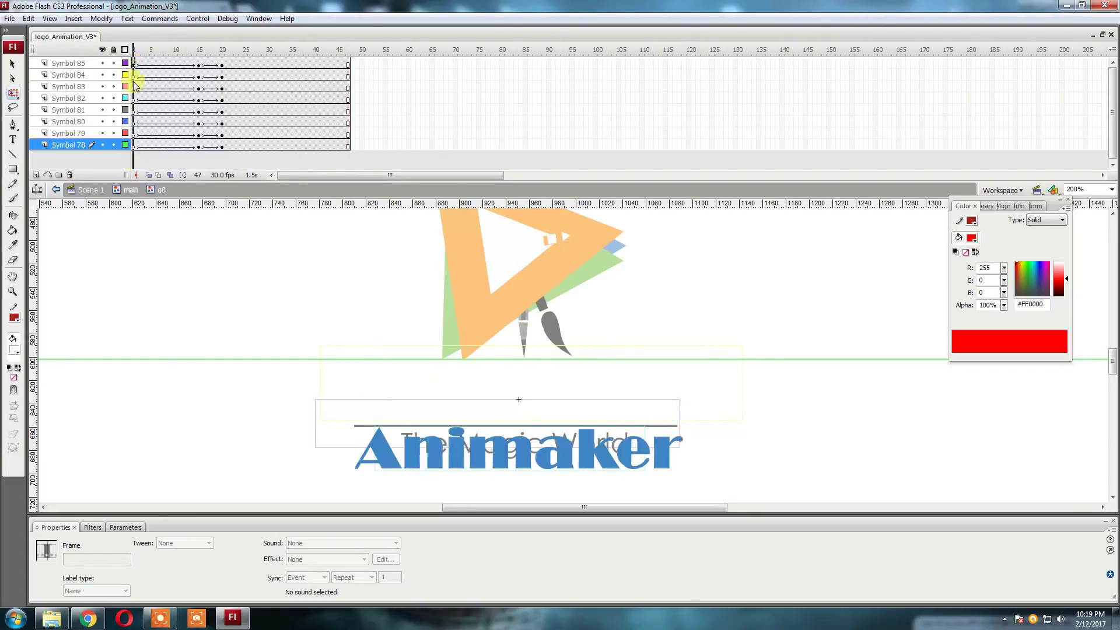
left_click(175, 50)
key("Return")
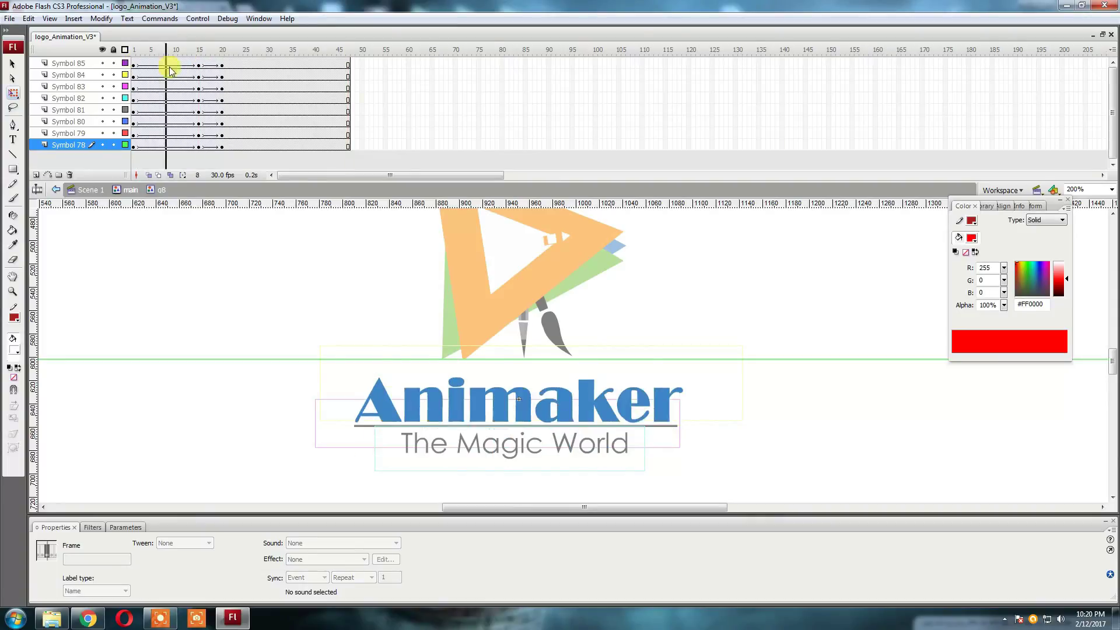
Step: Re-stagger Symbol 79–85 start frames in a wider cascade, later letters starting from frame 10
left_click(258, 100)
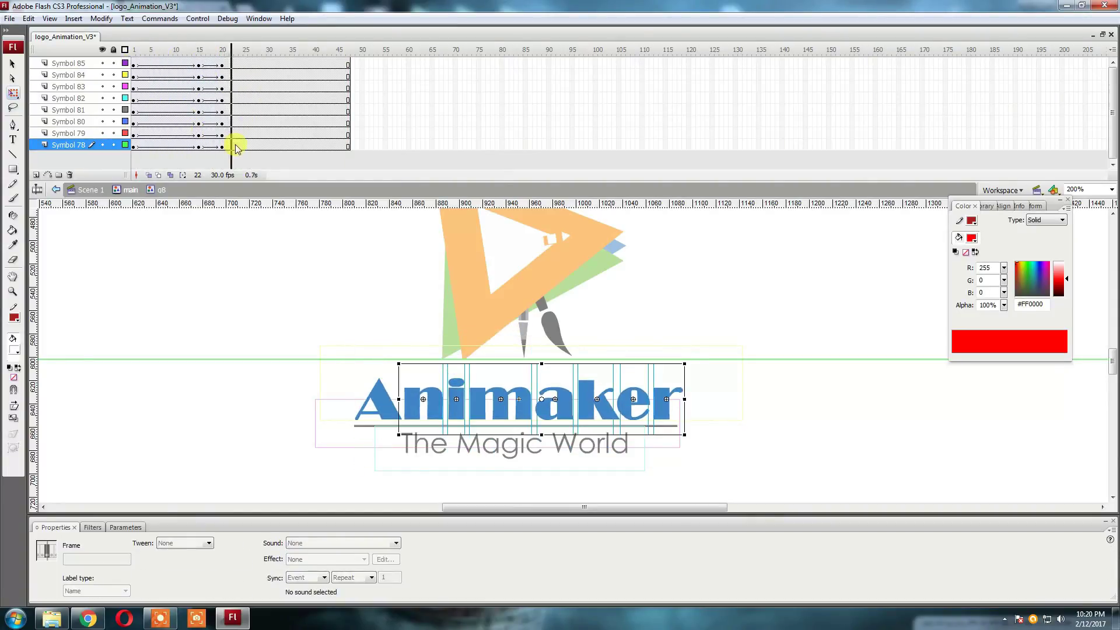
left_click_drag(236, 147, 193, 64)
left_click_drag(193, 140, 265, 124)
mouse_move(212, 83)
left_mouse_down()
mouse_move(242, 109)
mouse_move(263, 108)
left_mouse_up()
left_click_drag(228, 65, 279, 99)
left_click_drag(256, 99, 280, 99)
mouse_move(251, 64)
left_mouse_down()
mouse_move(303, 87)
mouse_move(397, 79)
left_mouse_up()
Step: Extend letter layers to frame 57, pull later letters' tweens earlier so the cascade ends near frame 40, then play
key("F5")
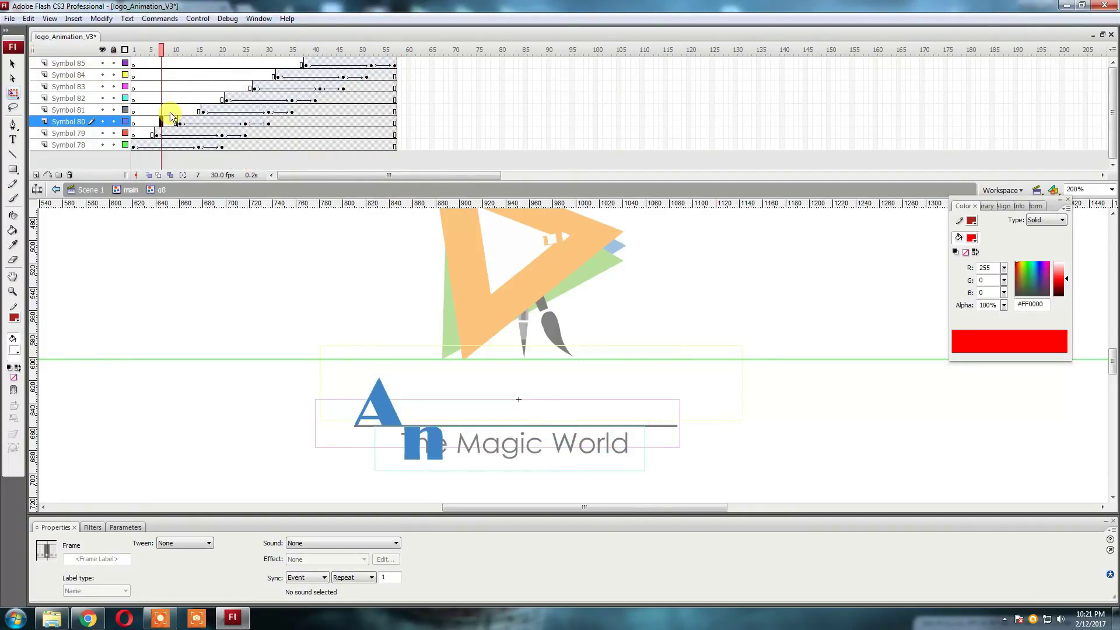
left_click_drag(176, 123, 171, 123)
left_click_drag(199, 111, 208, 100)
mouse_move(250, 88)
left_mouse_down()
mouse_move(232, 88)
mouse_move(251, 76)
left_mouse_up()
left_click(204, 58)
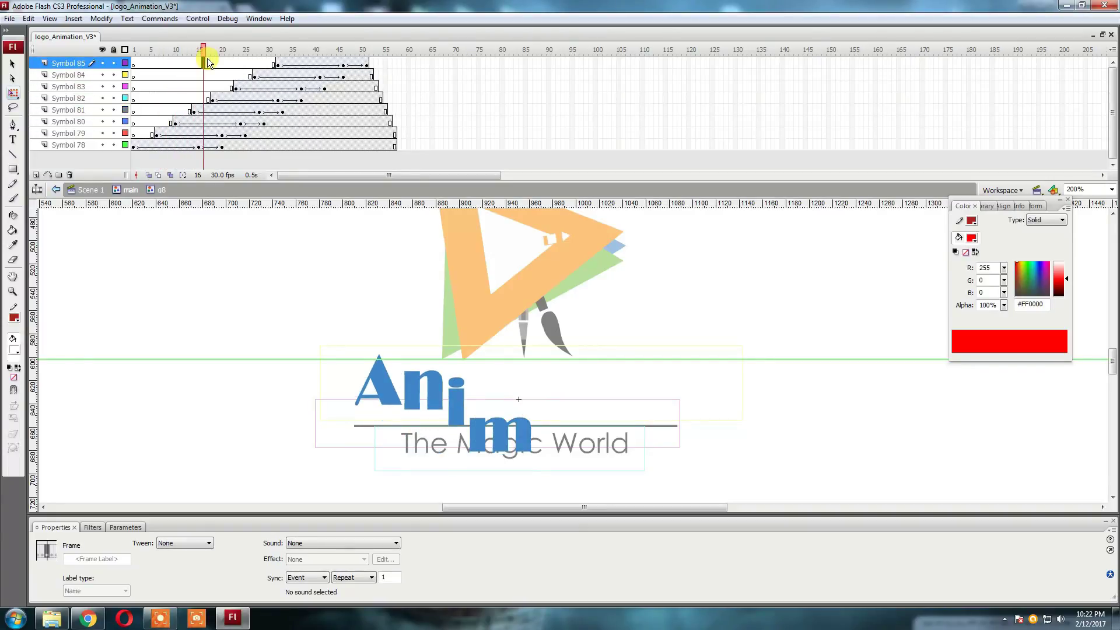
left_click(180, 111)
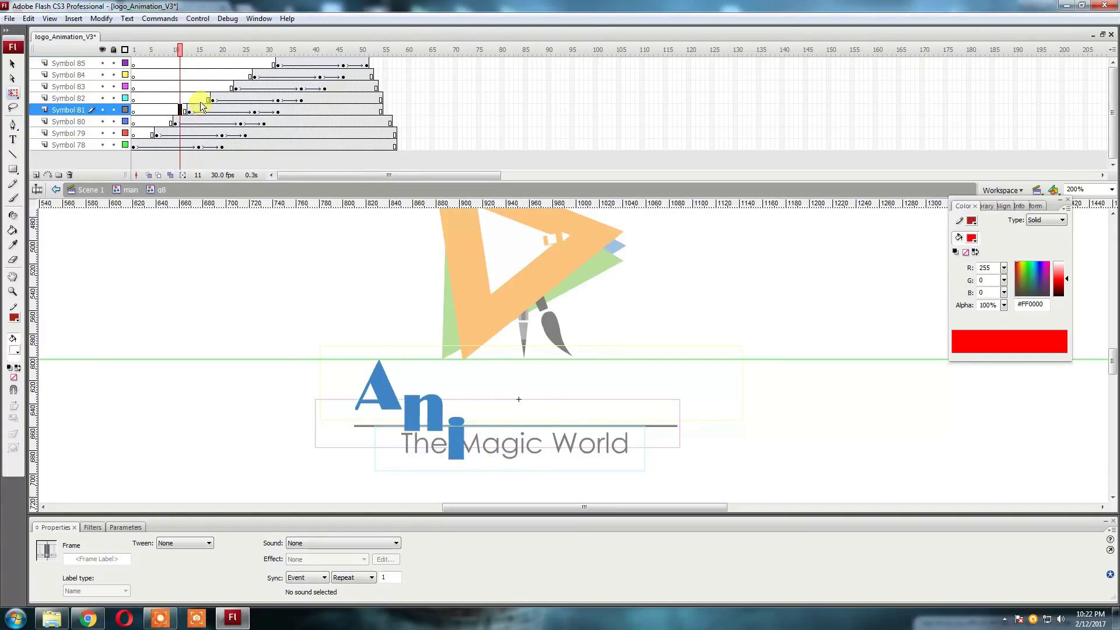
mouse_move(200, 101)
left_mouse_down()
mouse_move(215, 75)
mouse_move(245, 63)
left_mouse_up()
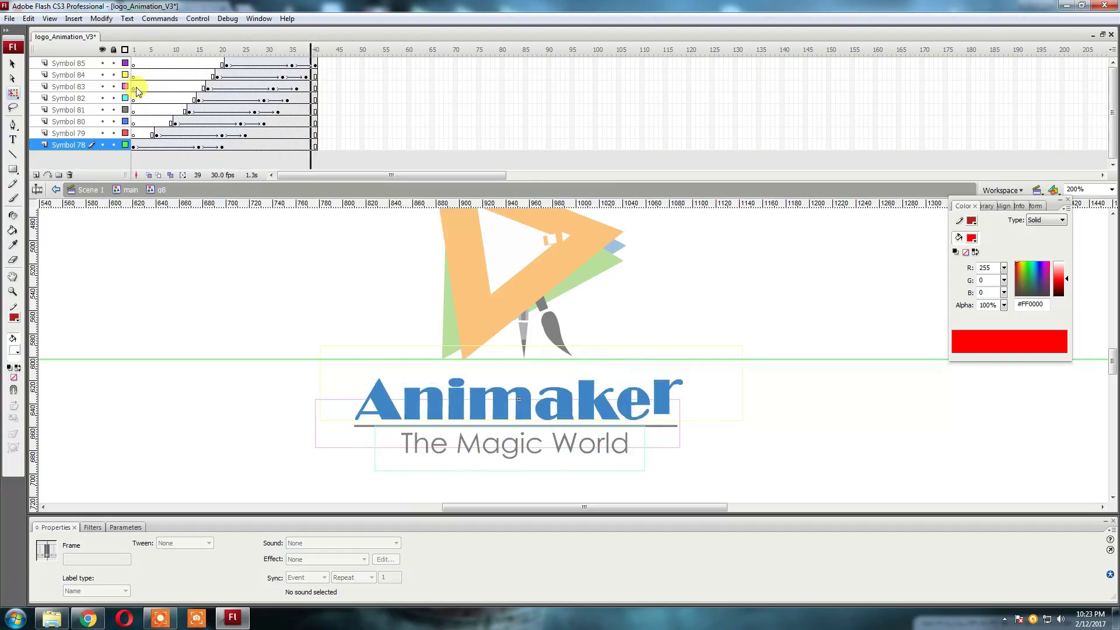
left_click(213, 63)
left_click(319, 79)
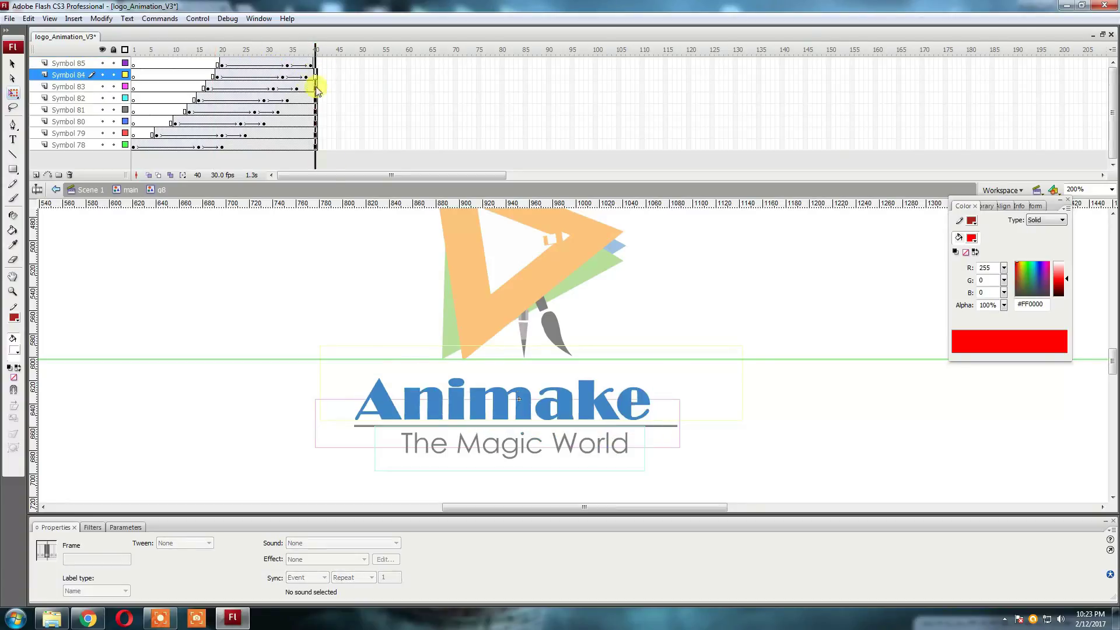
key("Return")
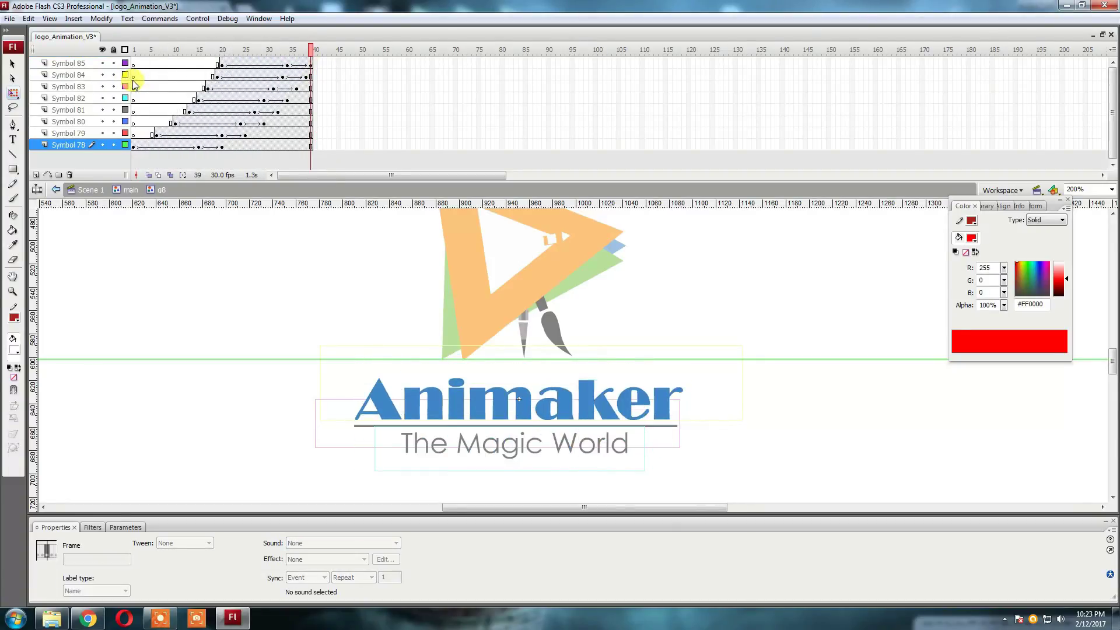
double_click(296, 299)
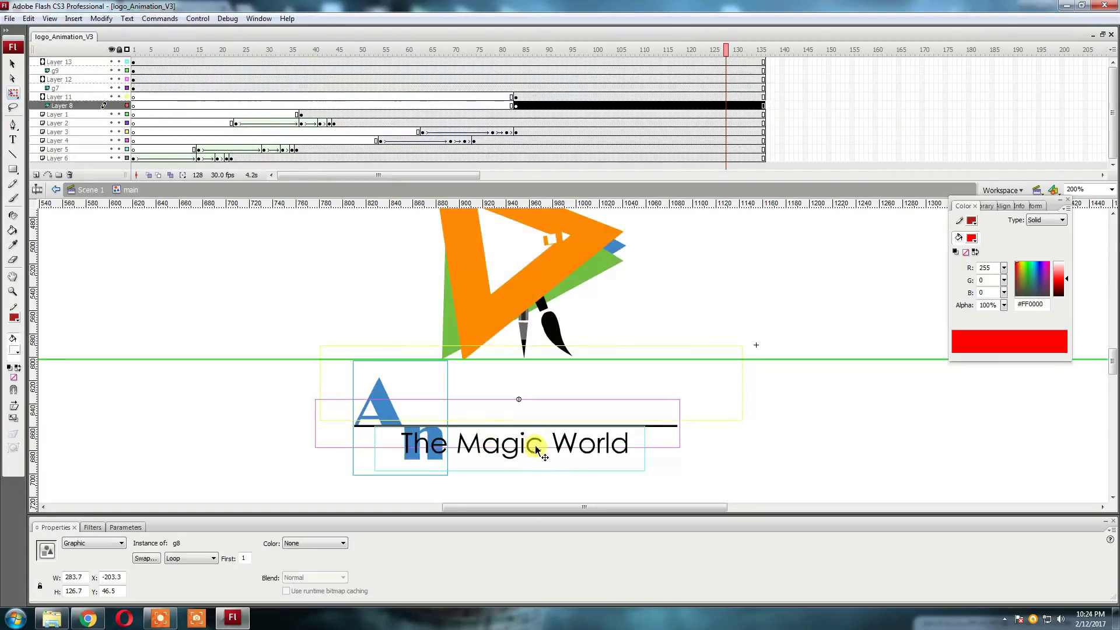
left_click(532, 450)
left_click_drag(305, 131, 641, 130)
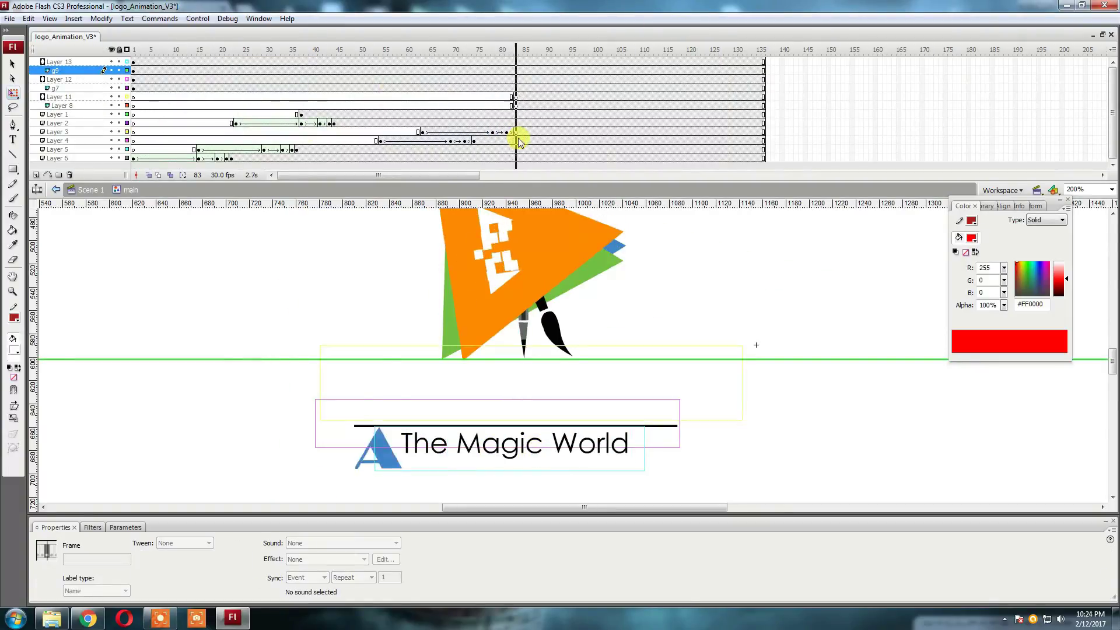
left_click(133, 88)
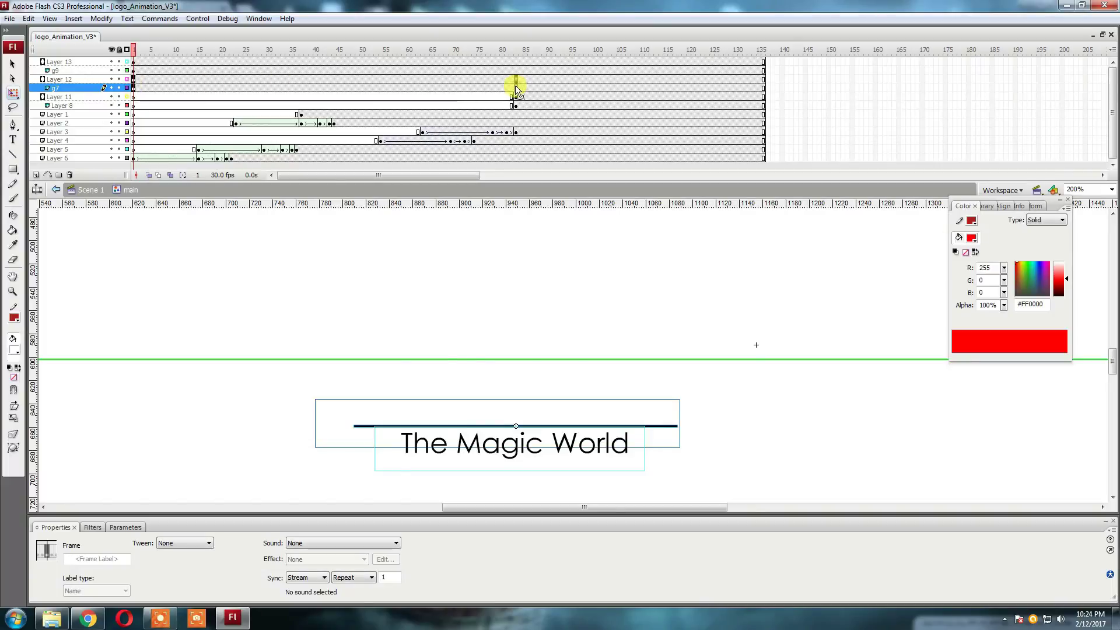
left_click(515, 88)
left_click(260, 417)
left_click(135, 66)
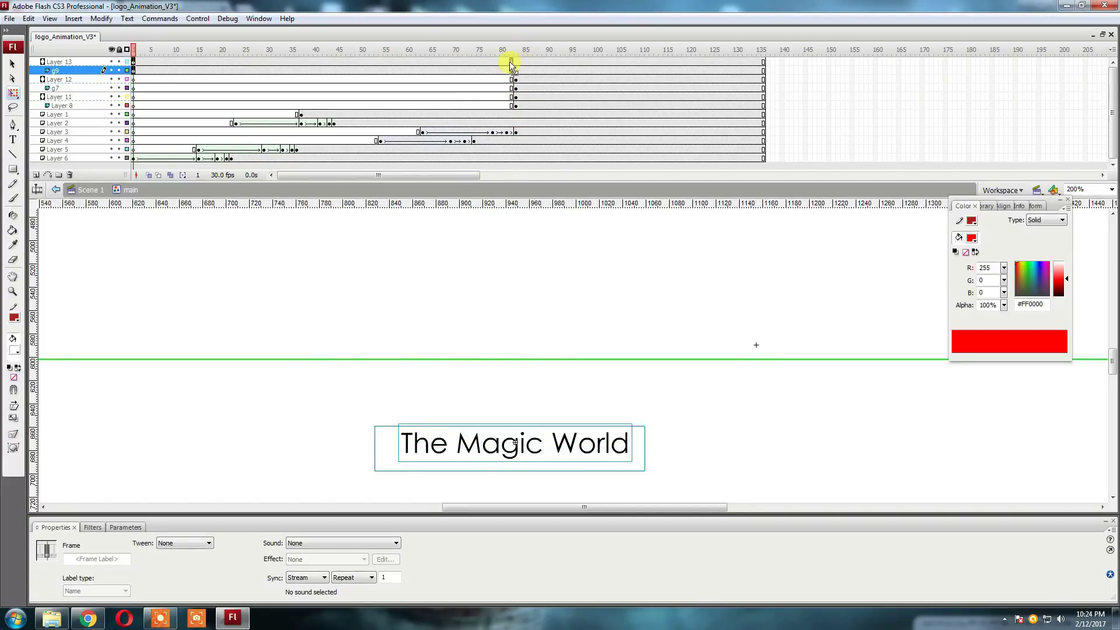
left_click(515, 70)
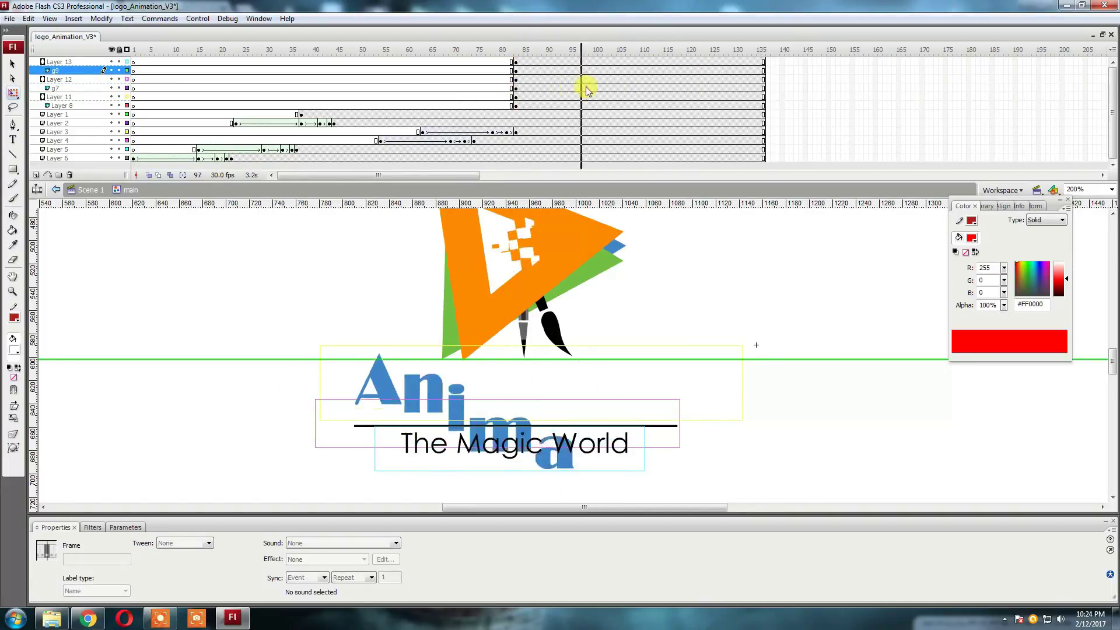
left_click_drag(522, 43, 693, 50)
left_click(513, 397)
mouse_move(690, 106)
left_mouse_down()
mouse_move(654, 104)
mouse_move(707, 113)
left_mouse_up()
Step: In the tagline graphic, convert T, h and the next letter into graphic symbols
double_click(430, 456)
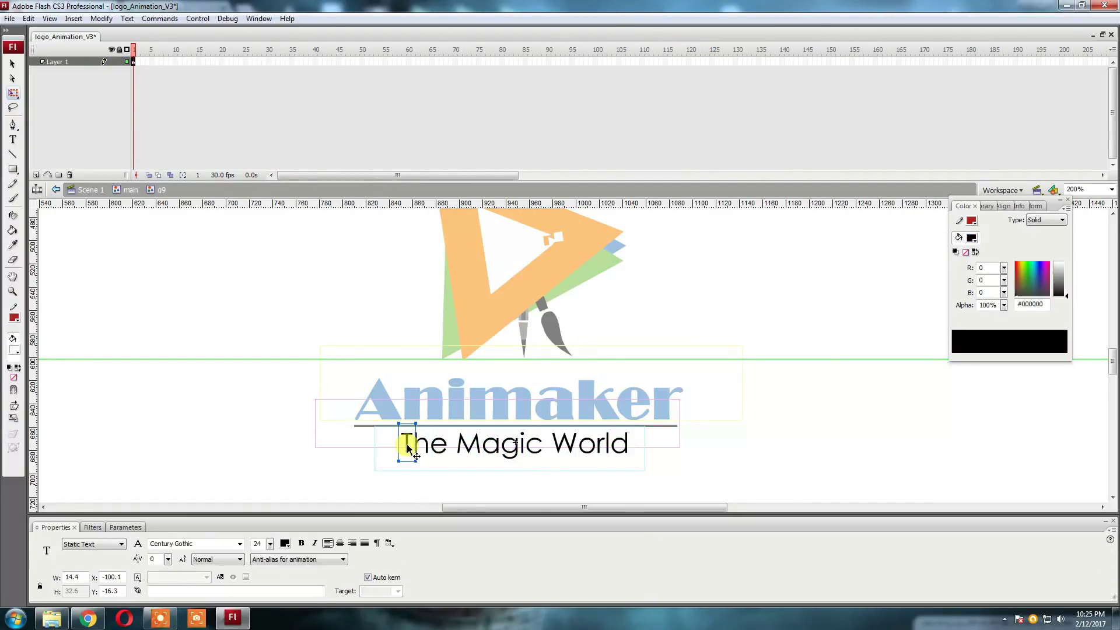
key("F8")
key("Return")
left_click(421, 444)
key("F8")
key("Return")
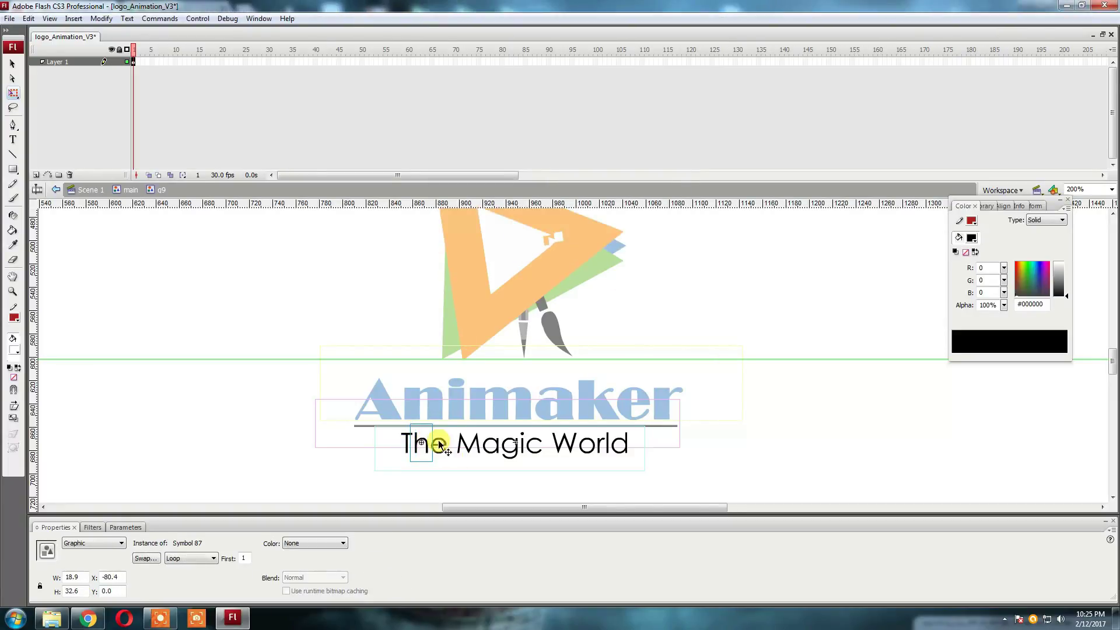
key("F8")
key("Return")
Step: Convert the next tagline letters, including a and i, into graphic symbols
left_click(466, 444)
key("F8")
key("Return")
left_click(491, 446)
key("F8")
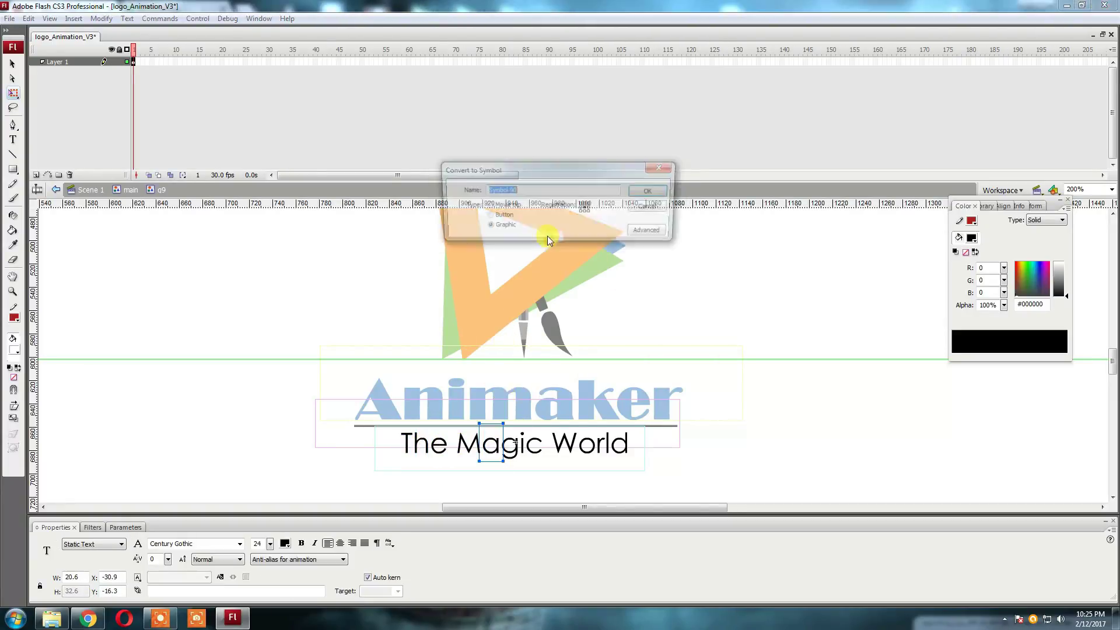
key("Return")
key("F8")
key("Return")
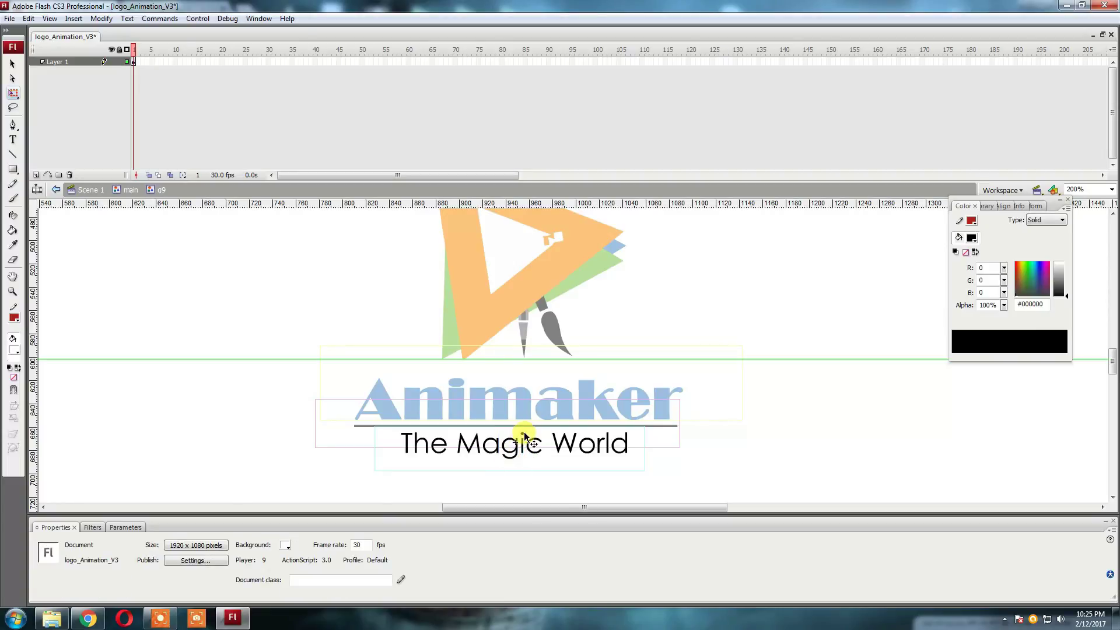
Step: Distribute all tagline letters to their own layers and lock the Symbol 91 layer
key("ctrl+a")
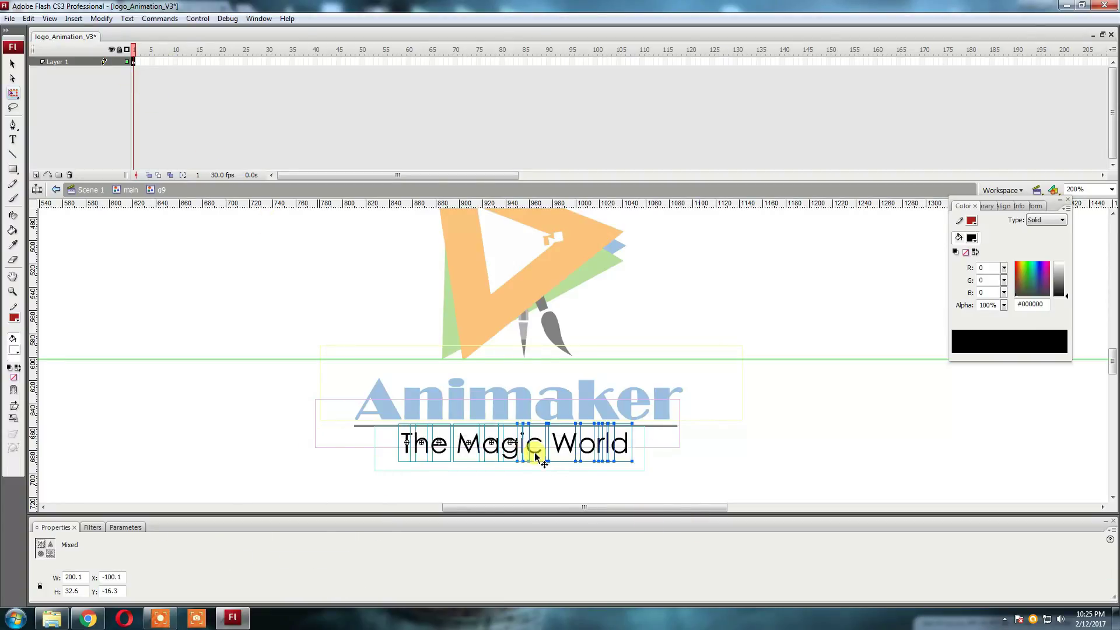
right_click(530, 449)
left_click(574, 400)
left_click(210, 270)
left_click(523, 446)
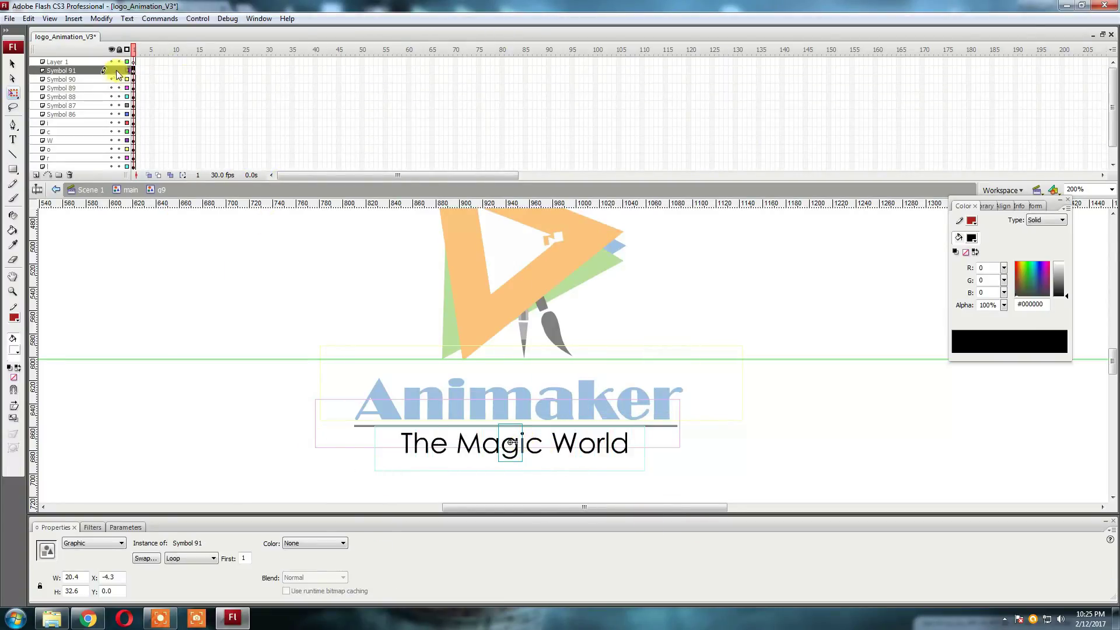
left_click(119, 70)
Step: Convert letters c and r into graphic symbols and lock the r layer
left_click(527, 446)
key("F8")
key("Return")
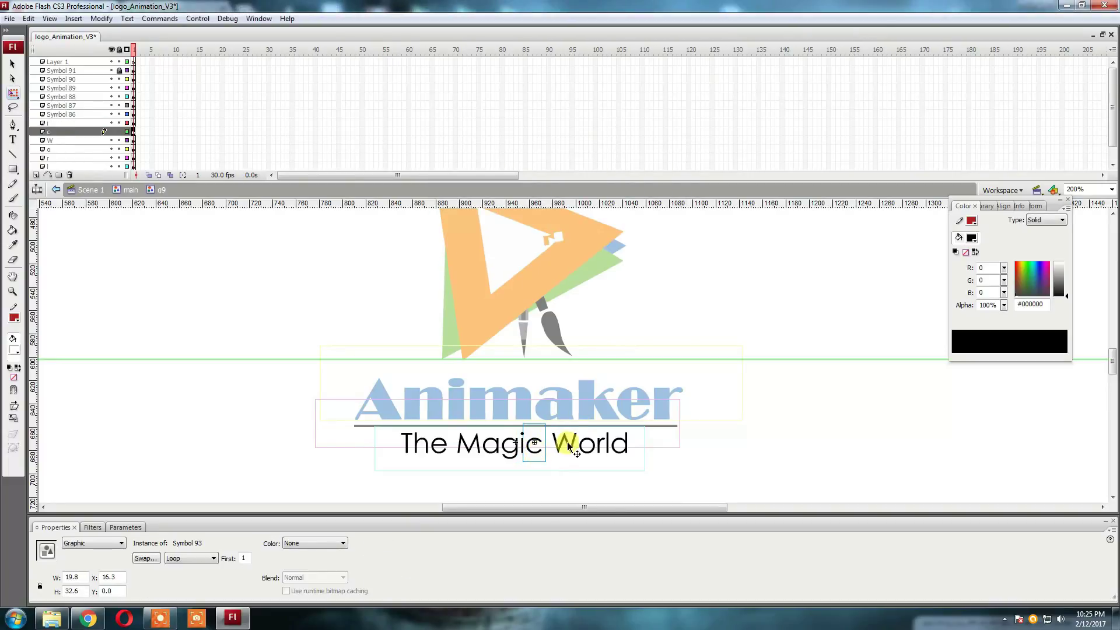
left_click(604, 448)
key("F8")
key("Return")
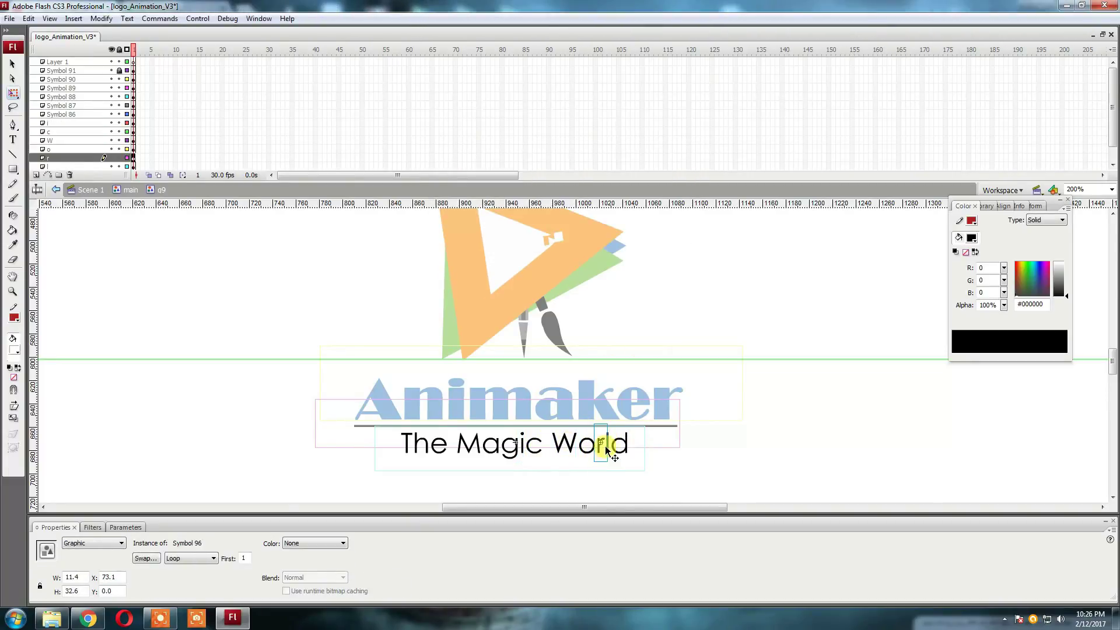
left_click(119, 158)
Step: Convert the letter d into a graphic symbol, then select every tagline letter
left_click(618, 443)
key("F8")
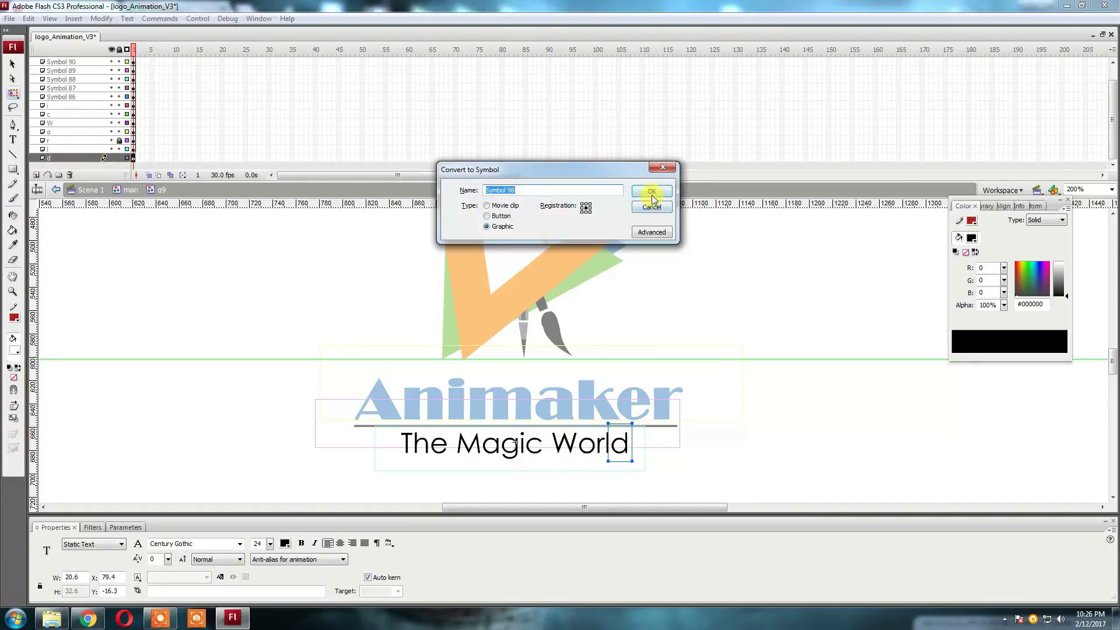
left_click(645, 190)
left_click(758, 490)
left_click_drag(375, 417, 648, 475)
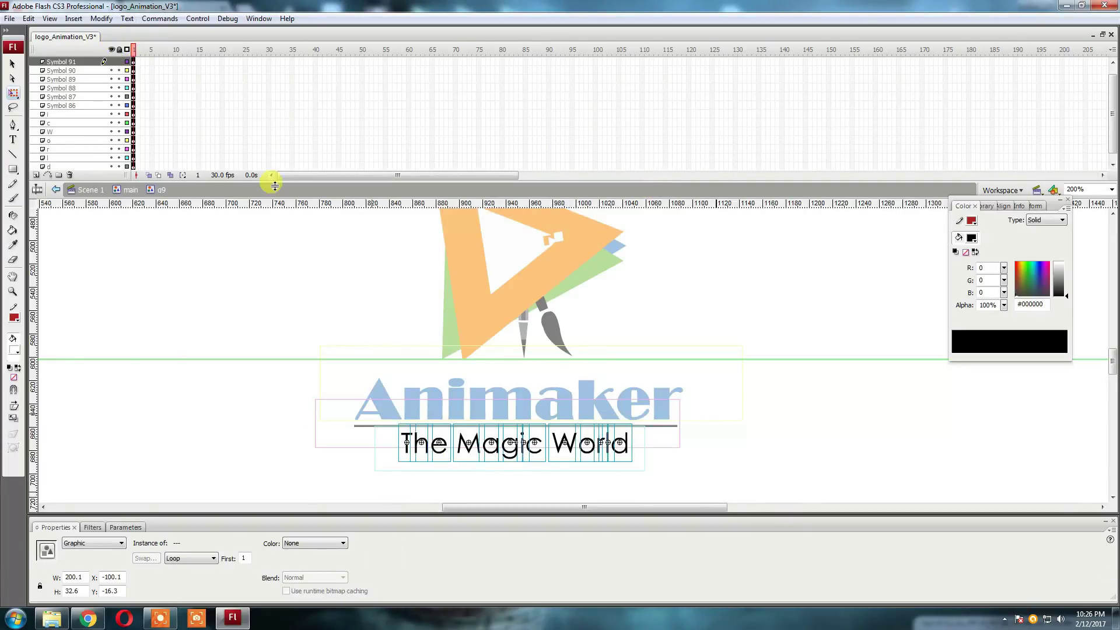
left_click_drag(274, 184, 274, 207)
Step: Extend all letter layers to frame 15, delete Layer 1, and add a motion tween over frames 1–15
left_click_drag(198, 62, 197, 175)
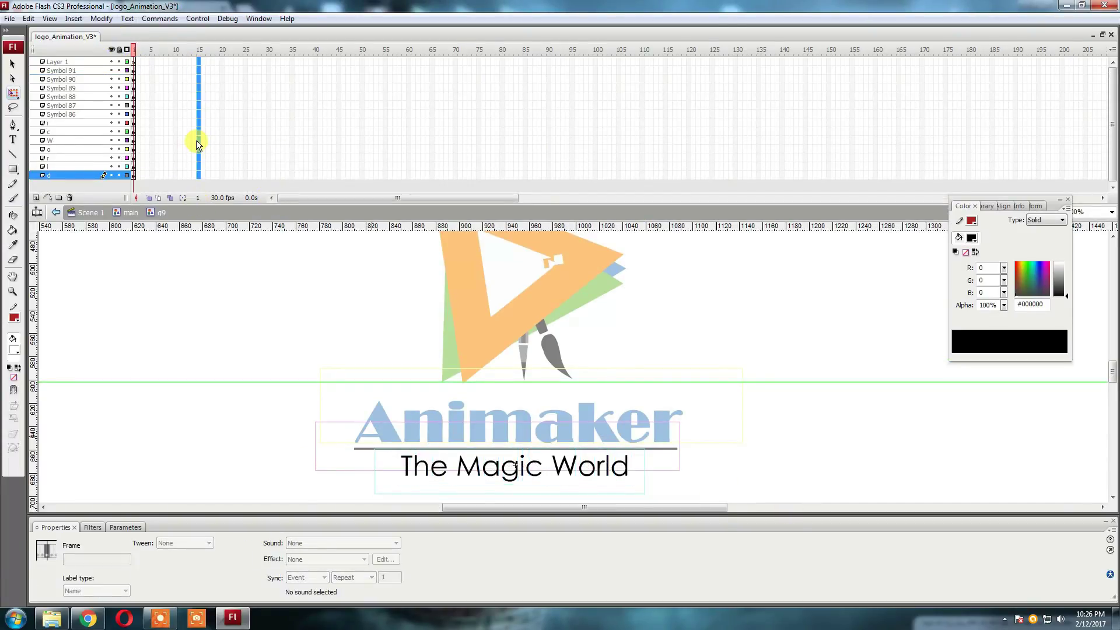
key("F5")
left_click(70, 198)
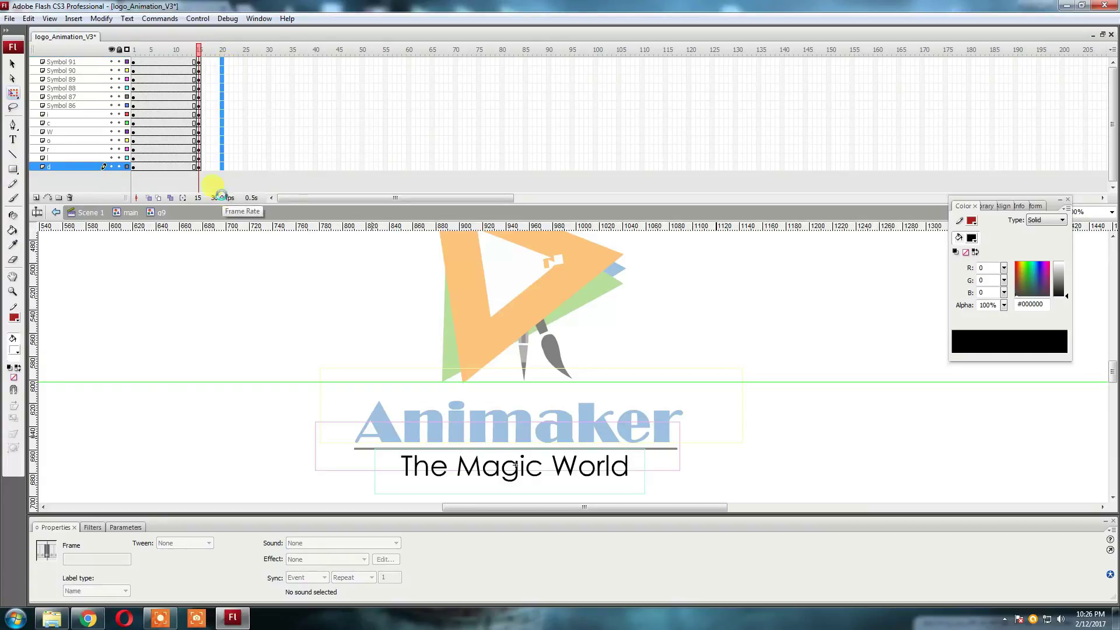
left_click_drag(133, 61, 198, 168)
right_click(162, 122)
left_click(220, 130)
Step: Adjust the letters at frames 1 and 10 and preview the tagline sliding down below Animaker
left_click(148, 50)
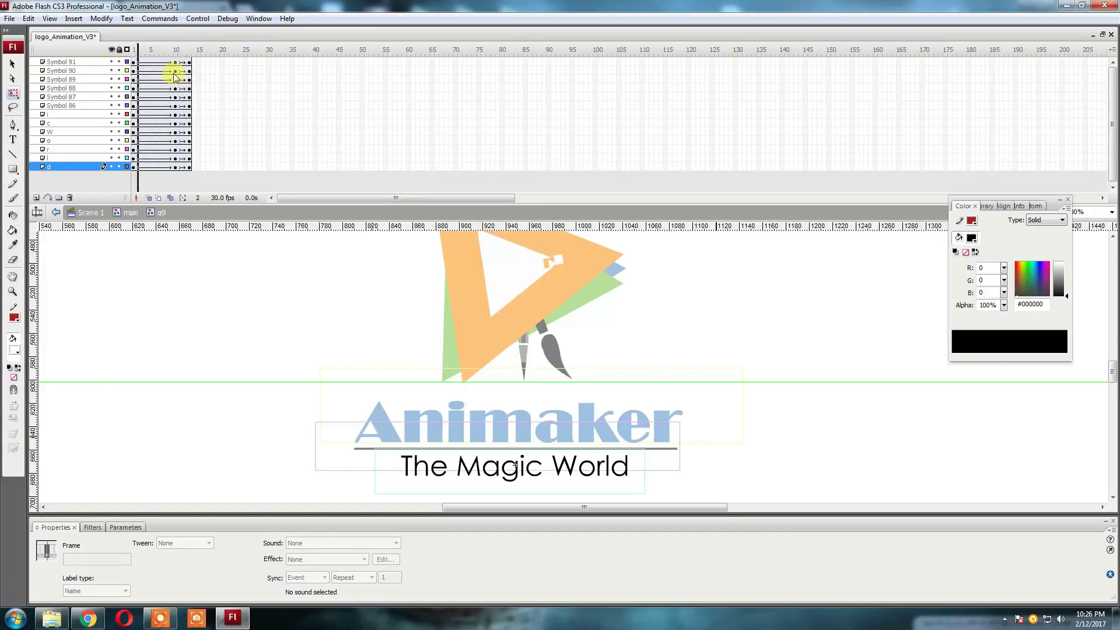
key("ctrl+a")
key("comma")
key("comma")
key("comma")
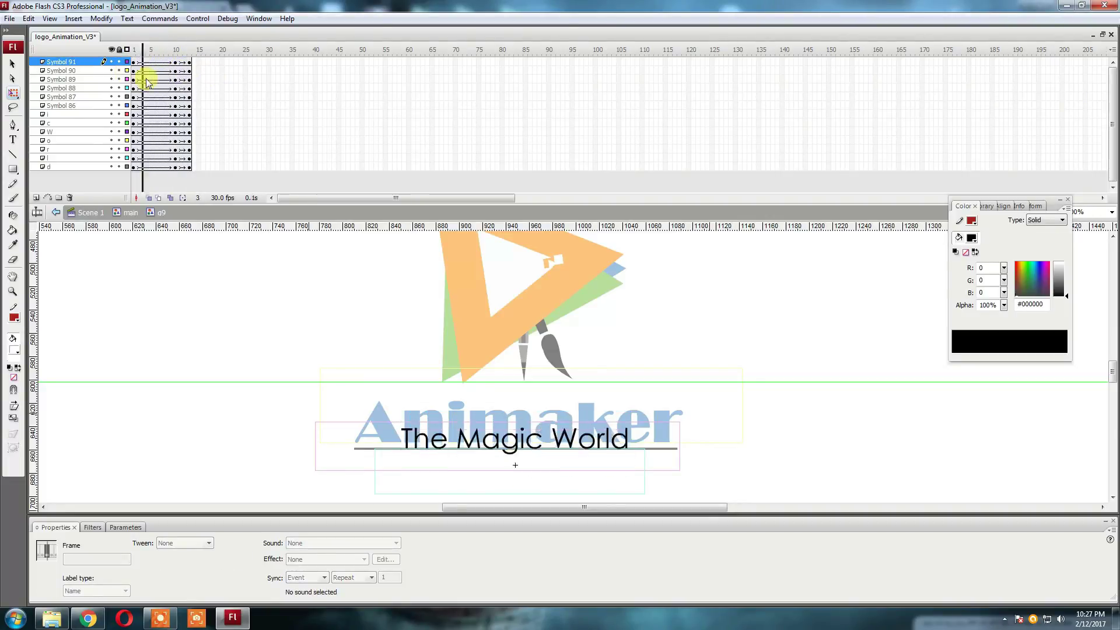
left_click_drag(136, 52, 176, 52)
key("ctrl+a")
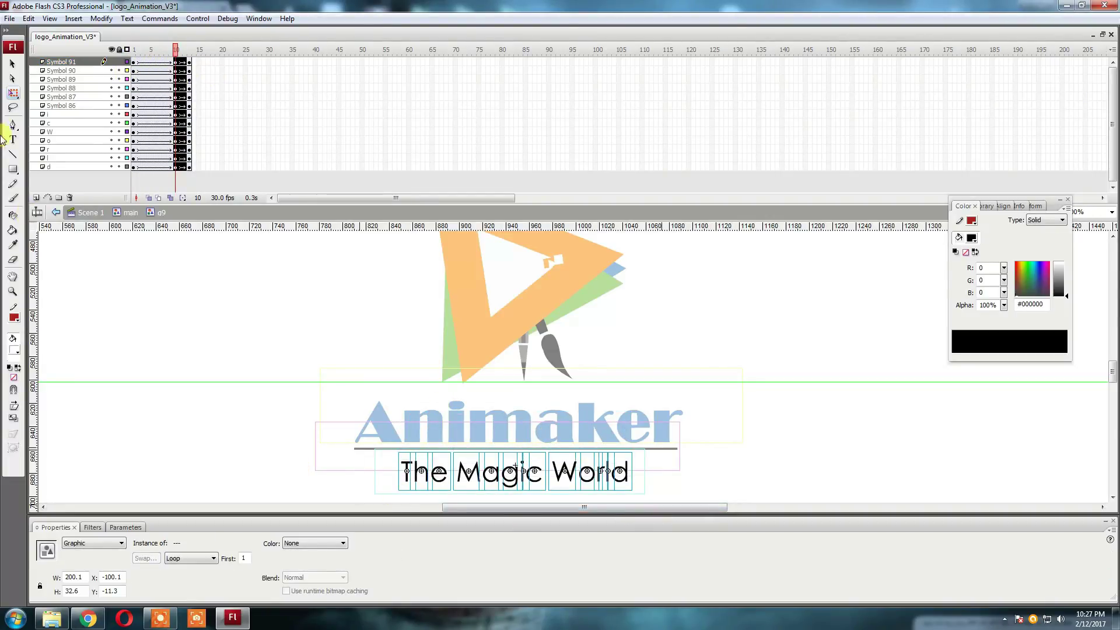
left_click(135, 51)
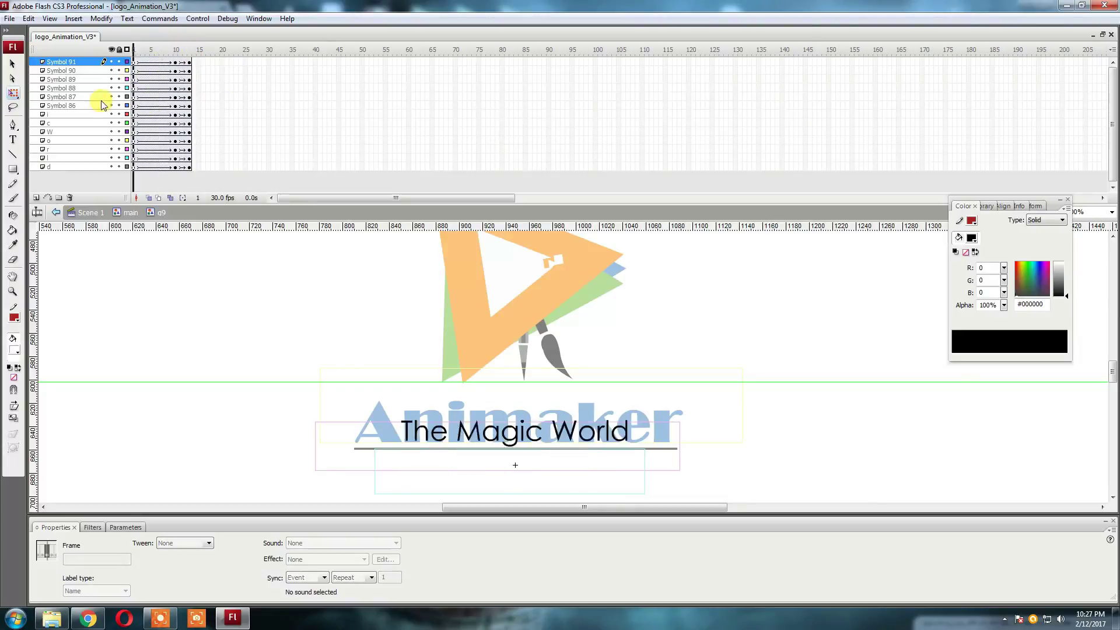
left_click_drag(135, 63, 133, 167)
key("Return")
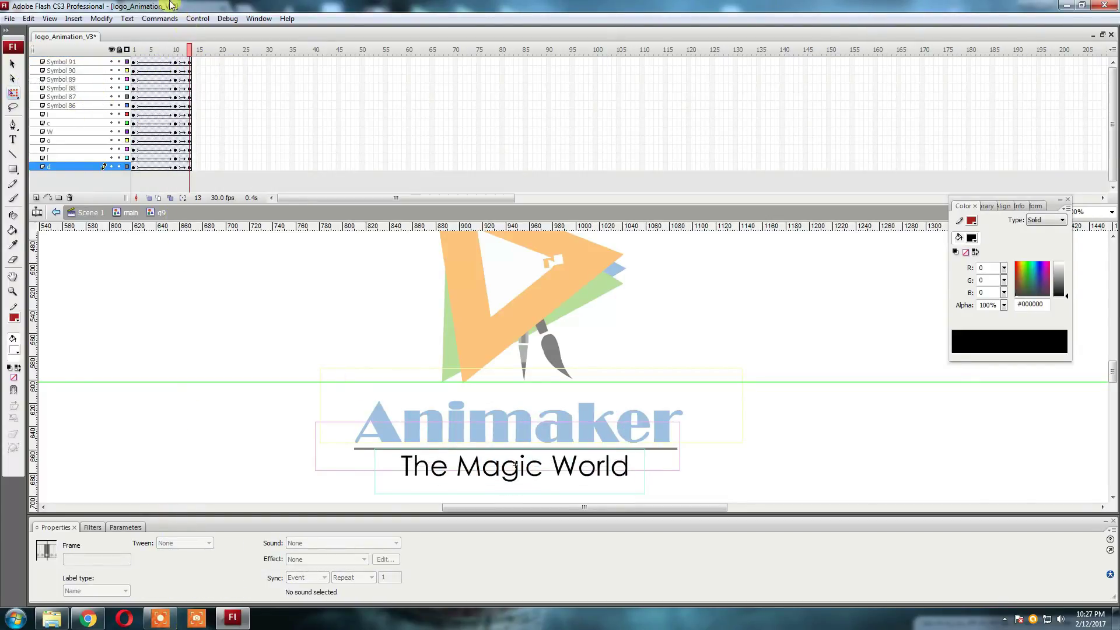
Step: Compare against the Animaker letter animation, then return to the tagline symbol and select T
double_click(331, 456)
left_click(135, 145)
key("Return")
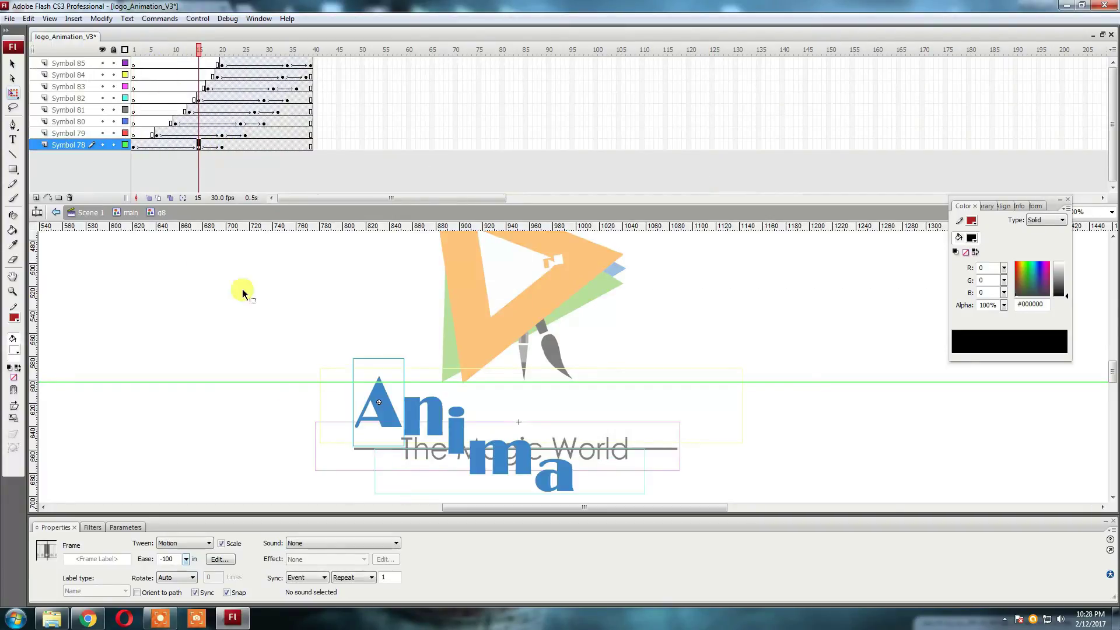
double_click(243, 294)
double_click(513, 466)
left_click(229, 83)
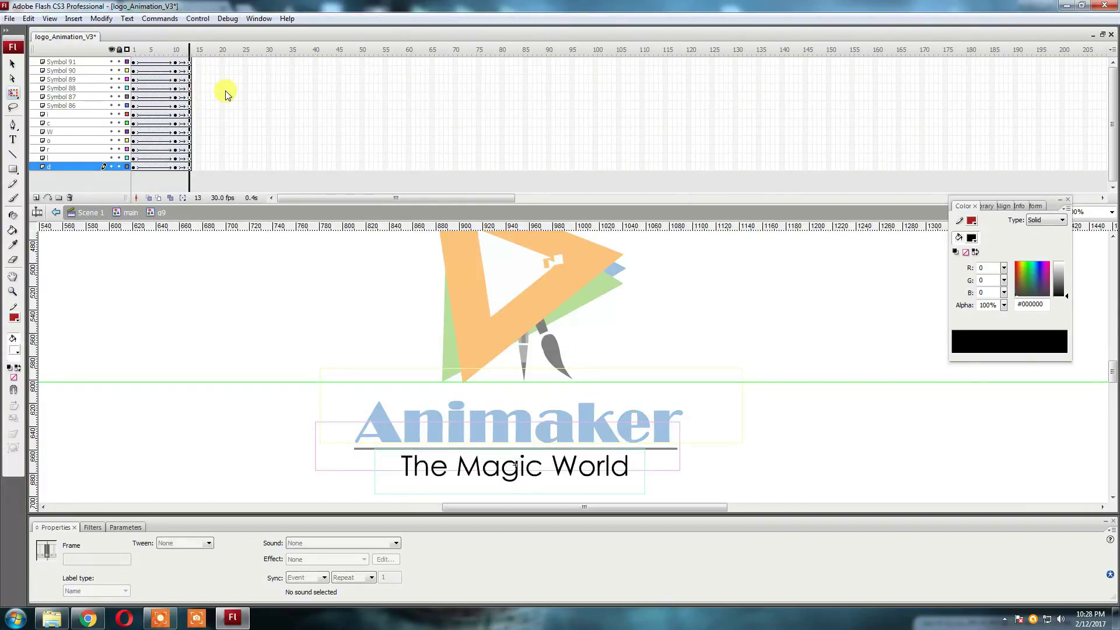
left_click(407, 465)
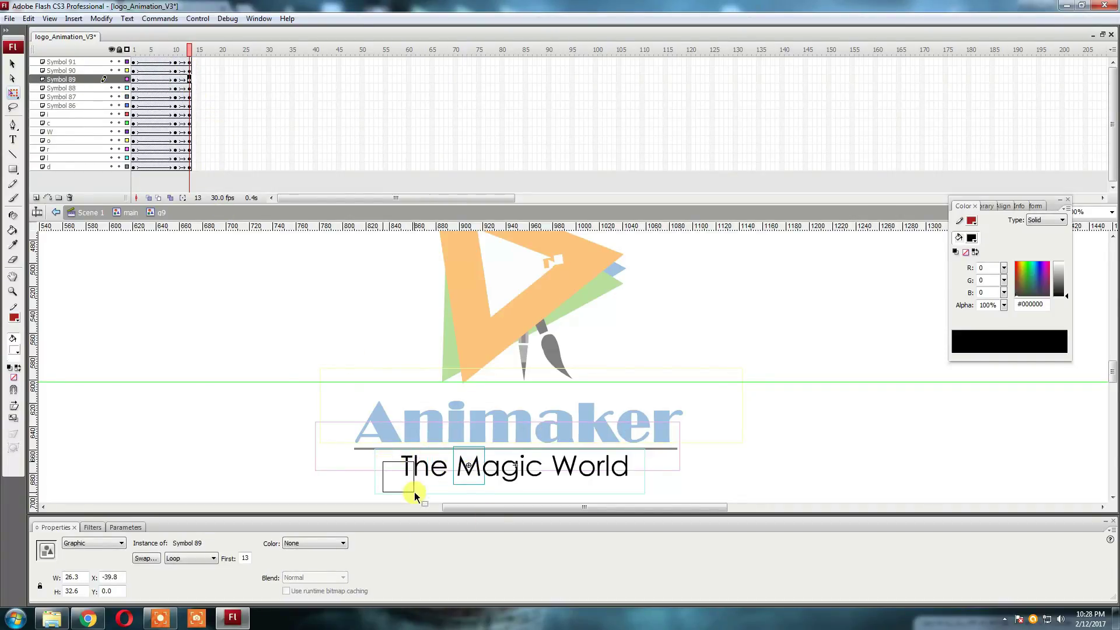
Step: Move the T, h, e, M and a letter layers down the layer stack
left_click_drag(62, 106, 62, 171)
left_click(430, 465)
left_click_drag(62, 96, 83, 162)
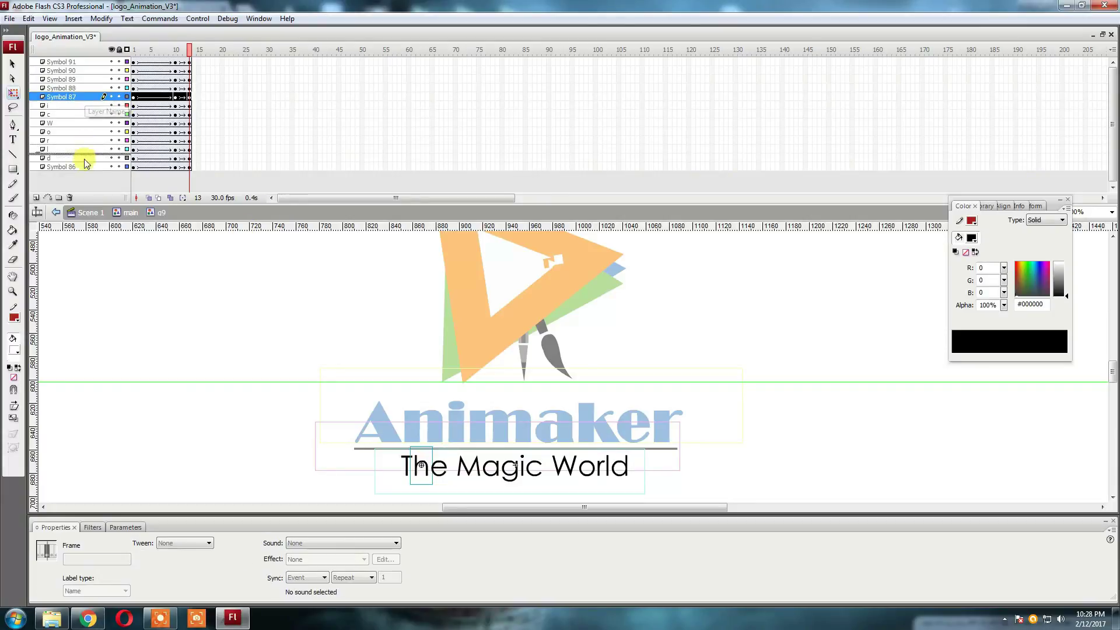
left_click(444, 467)
left_click_drag(61, 87, 62, 153)
left_click(438, 465)
left_click_drag(61, 79, 63, 145)
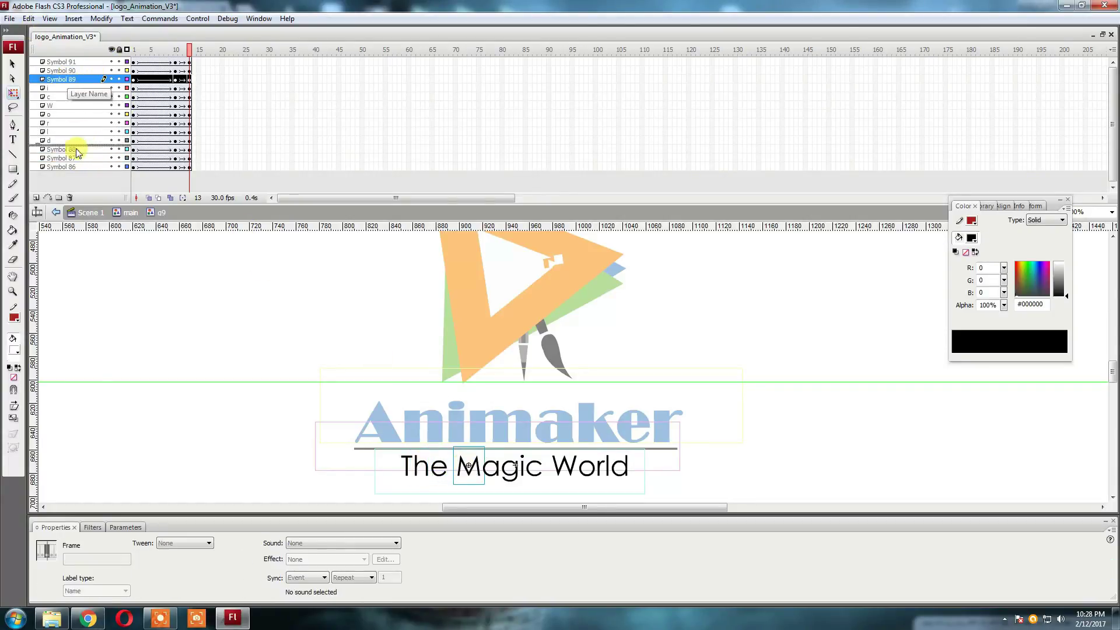
left_click(497, 466)
mouse_move(62, 71)
left_mouse_down()
mouse_move(82, 117)
mouse_move(70, 138)
left_mouse_up()
Step: Reorder the Symbol 91, c, W and r layers so the letter layers follow tagline order
left_click(69, 140)
left_click_drag(64, 130, 64, 127)
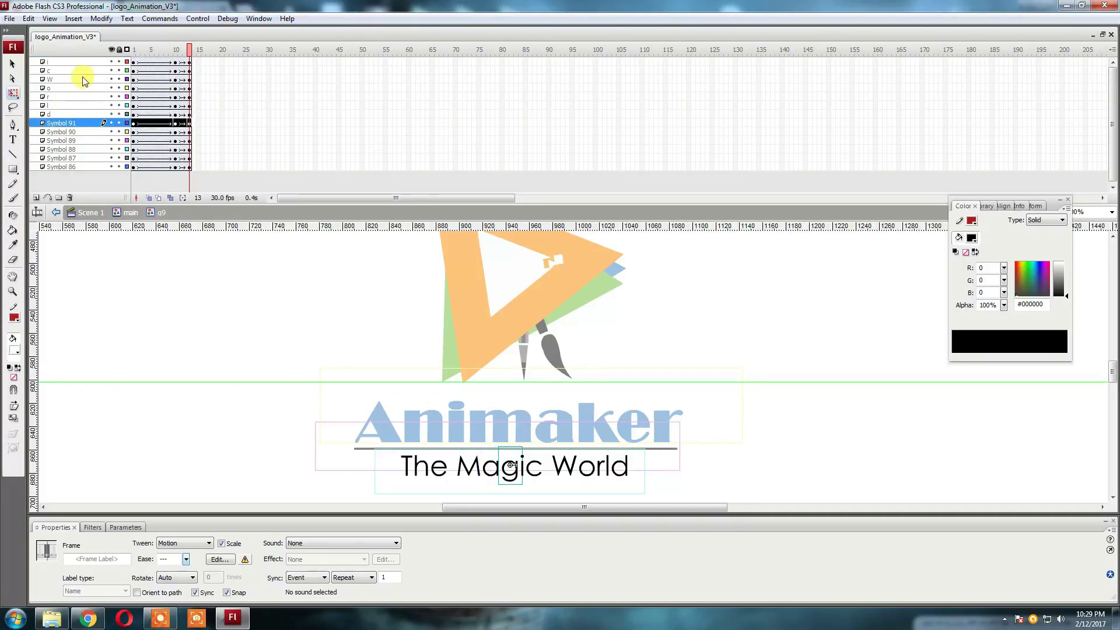
left_click(525, 466)
mouse_move(53, 62)
left_mouse_down()
mouse_move(57, 120)
mouse_move(57, 101)
left_mouse_up()
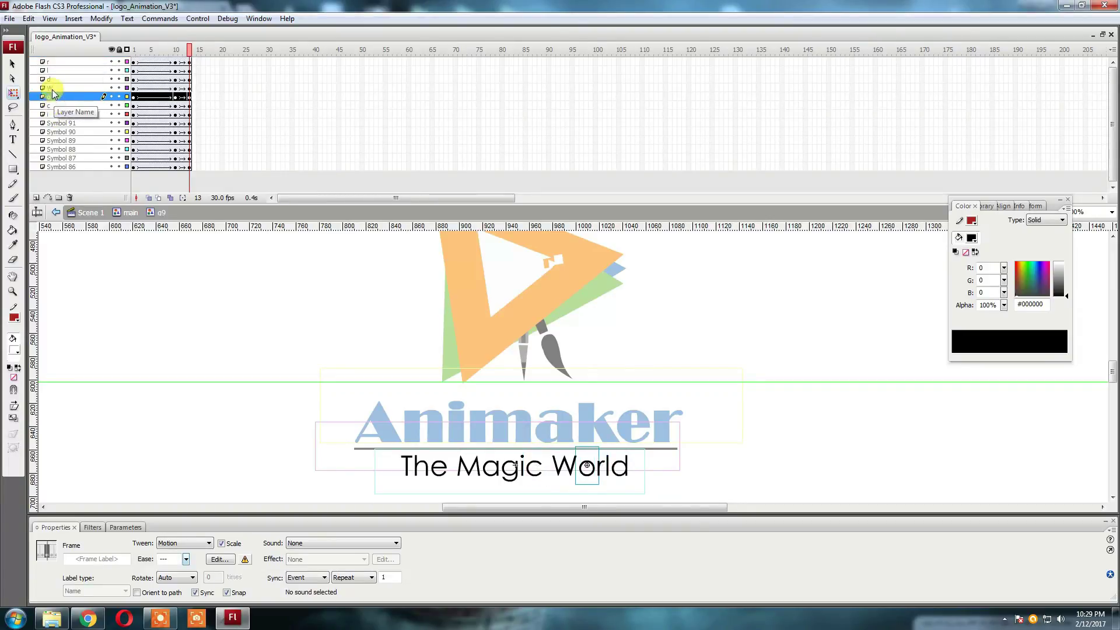
double_click(73, 88)
left_click_drag(58, 88, 58, 100)
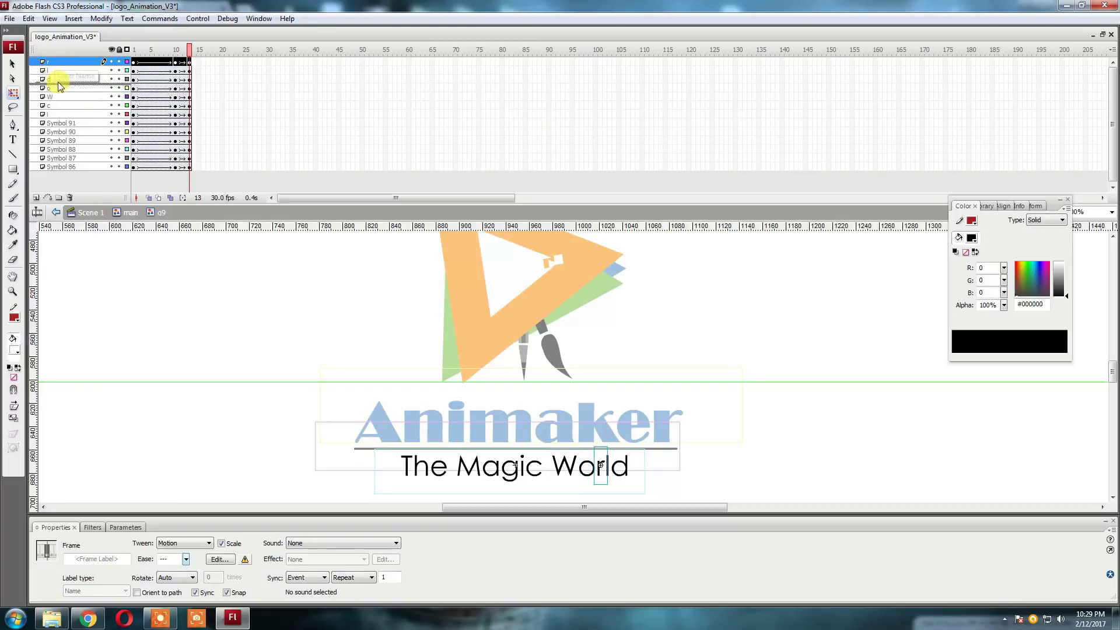
left_click_drag(54, 61, 57, 73)
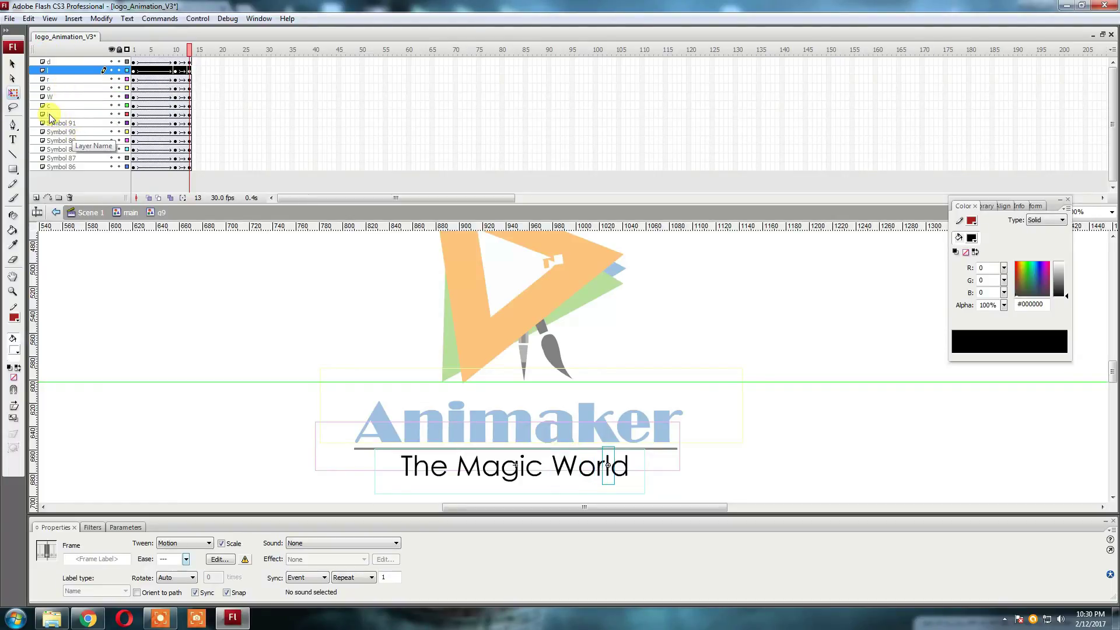
Step: Select frame 13 across the letter layers and scrub to frame 6 to check the tagline
left_click_drag(189, 167, 189, 62)
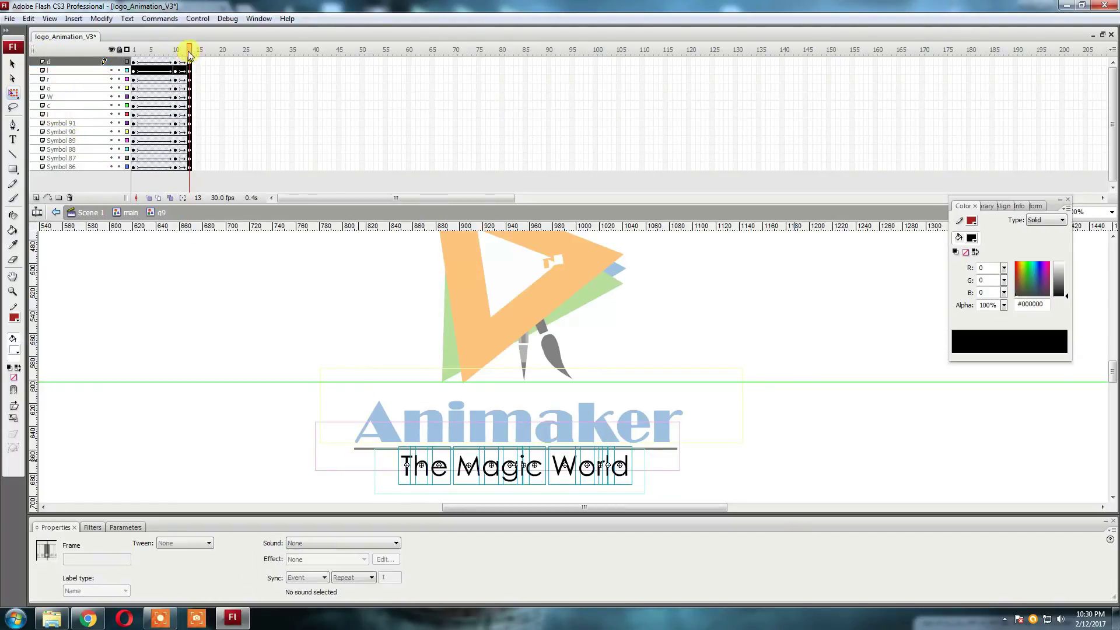
left_click(133, 61)
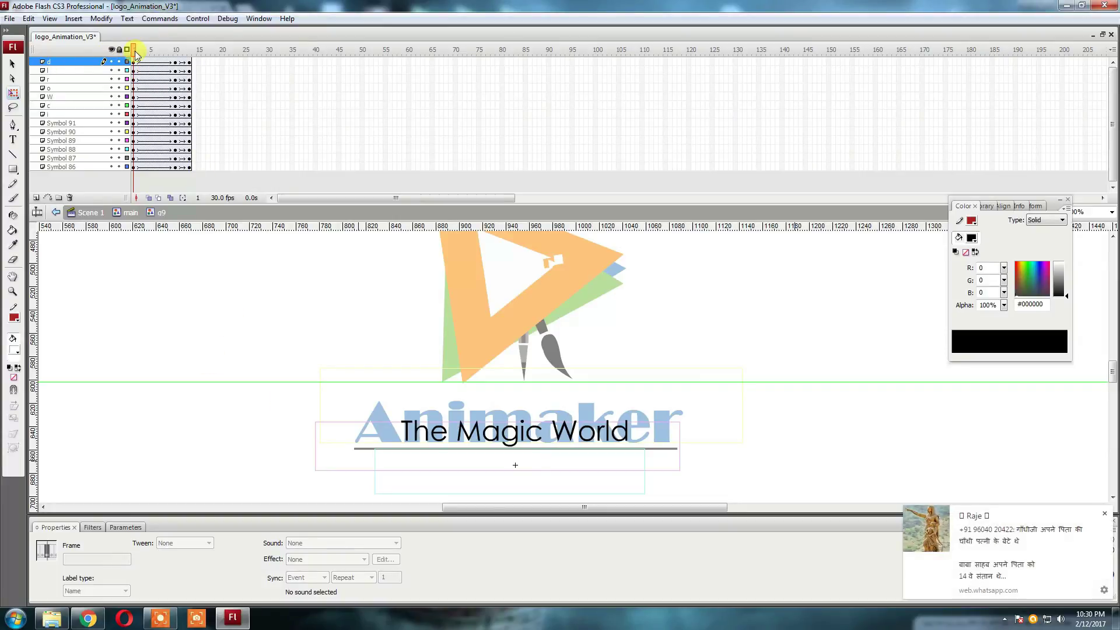
mouse_move(189, 49)
left_mouse_down()
mouse_move(156, 49)
mouse_move(190, 154)
mouse_move(180, 157)
left_mouse_up()
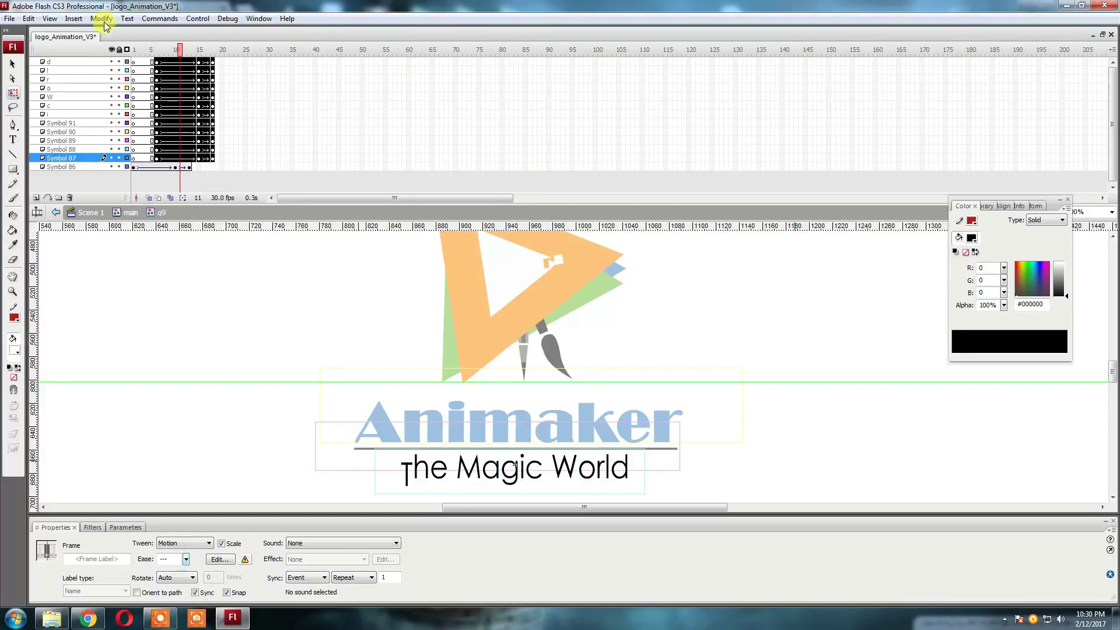
Step: Start the upper letters' tweens at frame 10, push later letters five more frames, and preview
left_click(159, 63)
mouse_move(159, 63)
left_mouse_down()
mouse_move(173, 145)
mouse_move(197, 87)
mouse_move(234, 139)
mouse_move(279, 117)
mouse_move(274, 61)
mouse_move(313, 114)
mouse_move(341, 108)
left_mouse_up()
mouse_move(303, 62)
left_mouse_down()
mouse_move(341, 95)
mouse_move(408, 87)
mouse_move(388, 78)
mouse_move(455, 61)
mouse_move(483, 190)
left_mouse_up()
key("Home")
key("Return")
Step: Extend all layers to frame 76, then remove frames to pull upper letters' tweens earlier
key("F5")
key("Return")
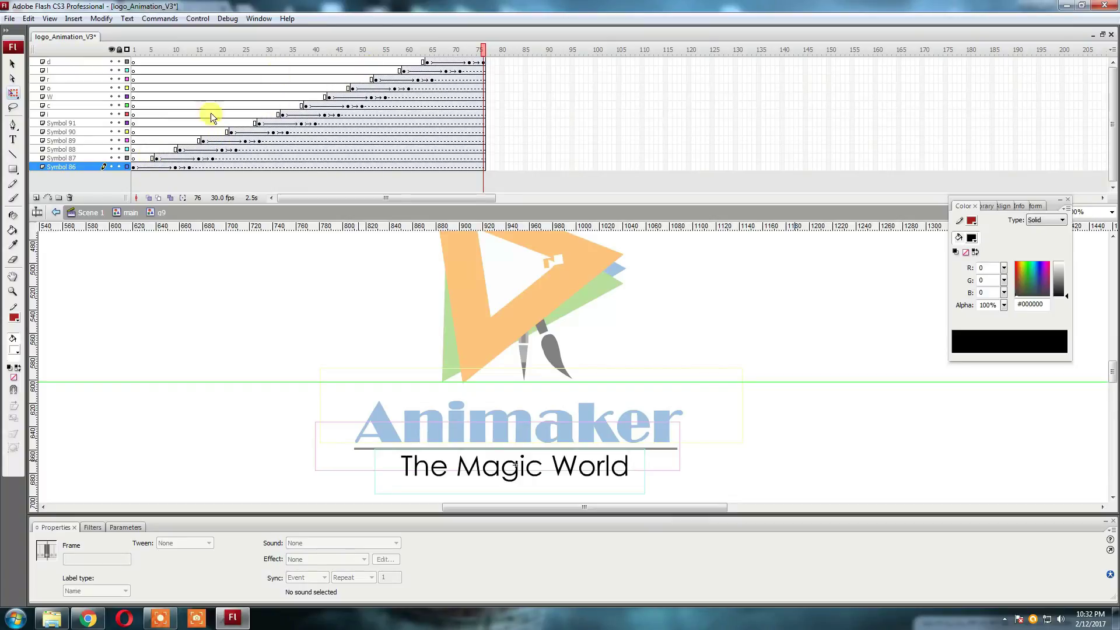
left_click_drag(150, 158, 163, 33)
key("shift+F5")
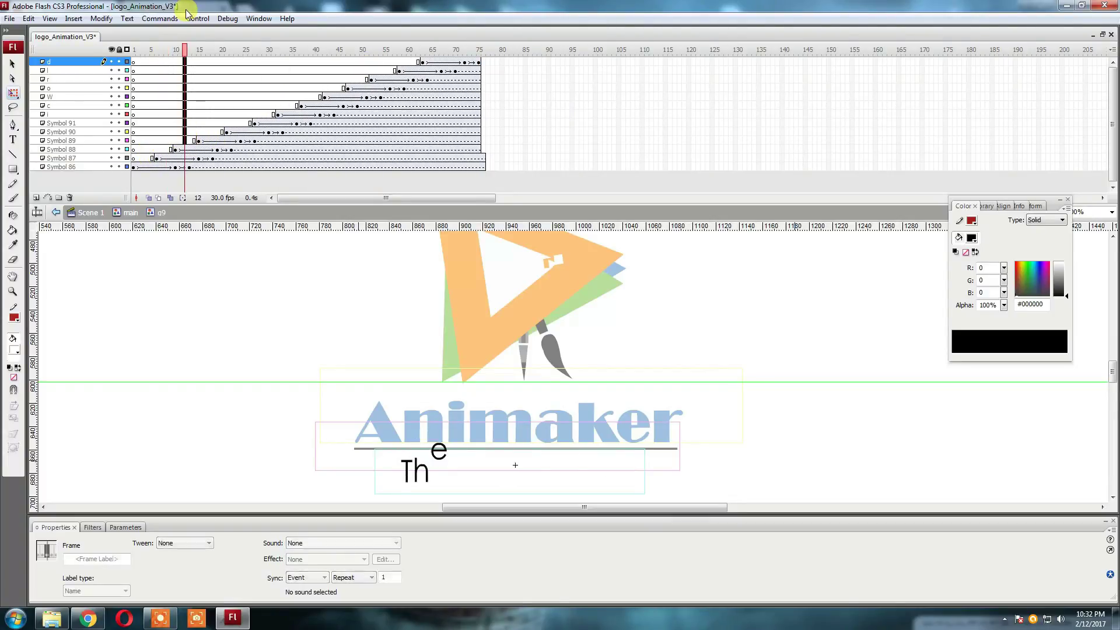
key("shift+F5")
left_click_drag(200, 132, 200, 40)
key("shift+F5")
key("shift+F5")
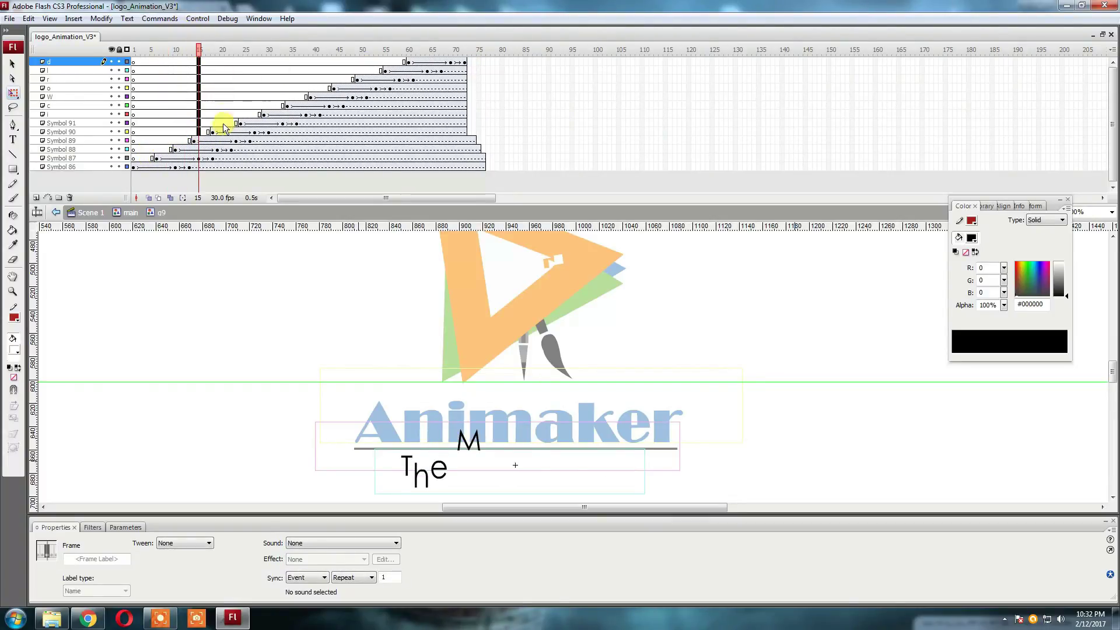
left_click_drag(223, 124, 223, 7)
key("shift+F5")
key("shift+F5")
key("shift+F5")
left_click_drag(236, 114, 236, 32)
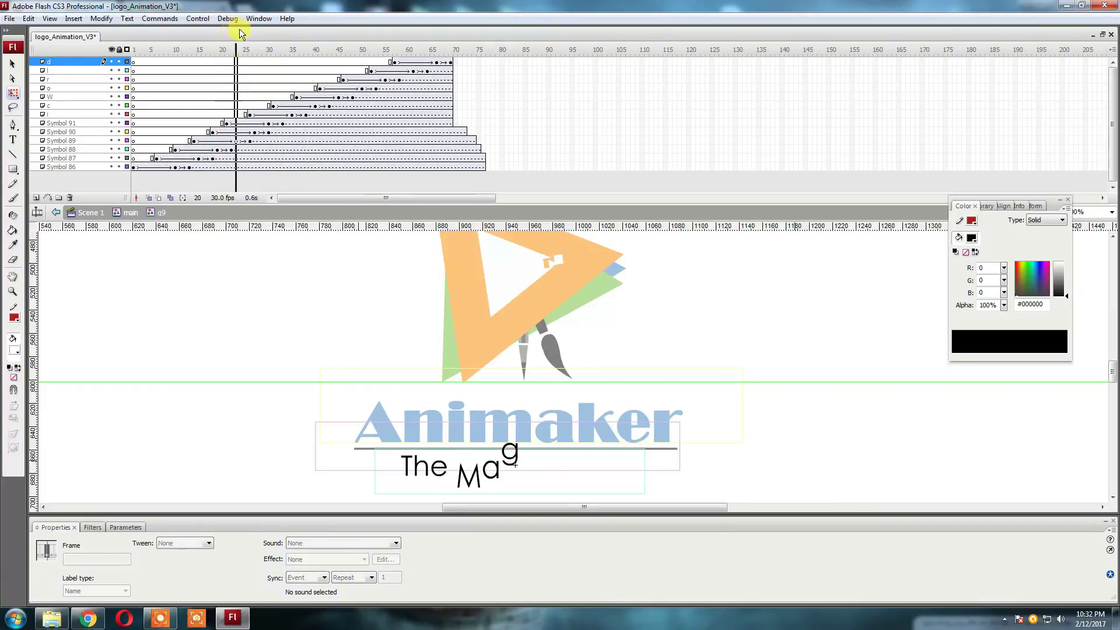
Step: Remove more frames on layers d through W and delete all frames past frame 60
key("shift+F5")
left_click_drag(249, 106, 250, 35)
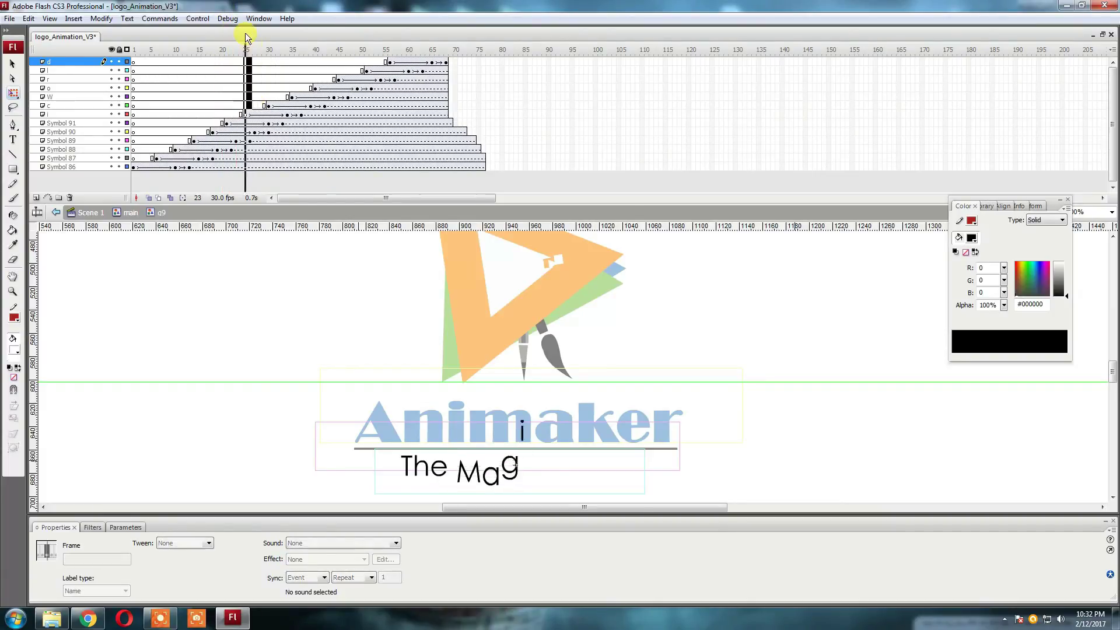
key("shift+F5")
left_click_drag(264, 96, 267, 32)
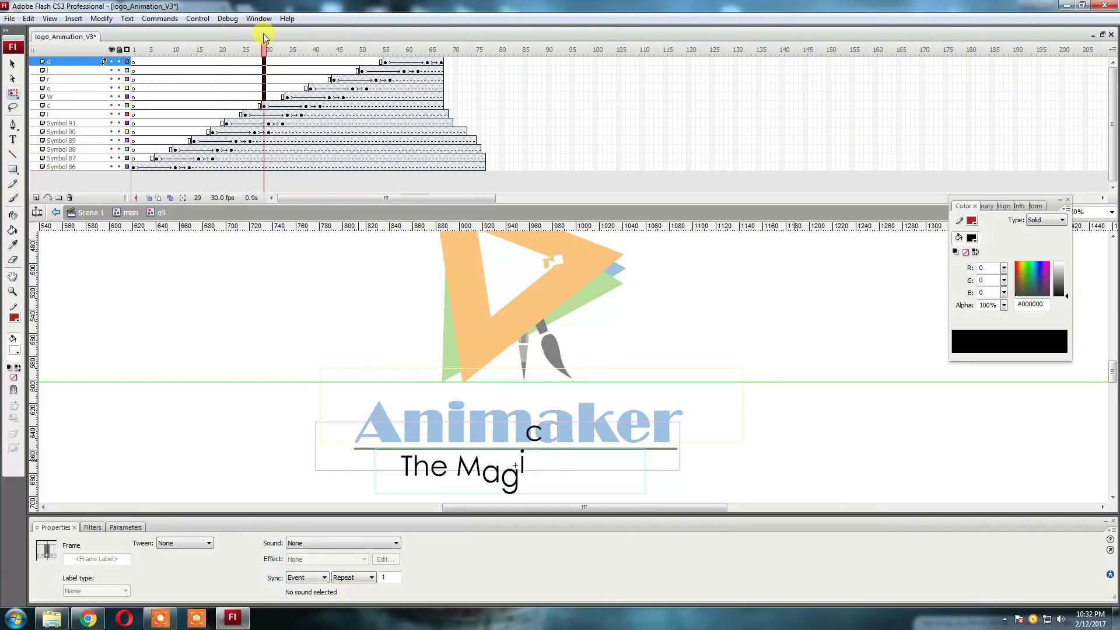
key("shift+F5")
mouse_move(282, 88)
left_mouse_down()
mouse_move(281, 38)
mouse_move(303, 58)
mouse_move(309, 47)
left_mouse_up()
key("shift+F5")
key("shift+F5")
key("shift+F5")
key("shift+F5")
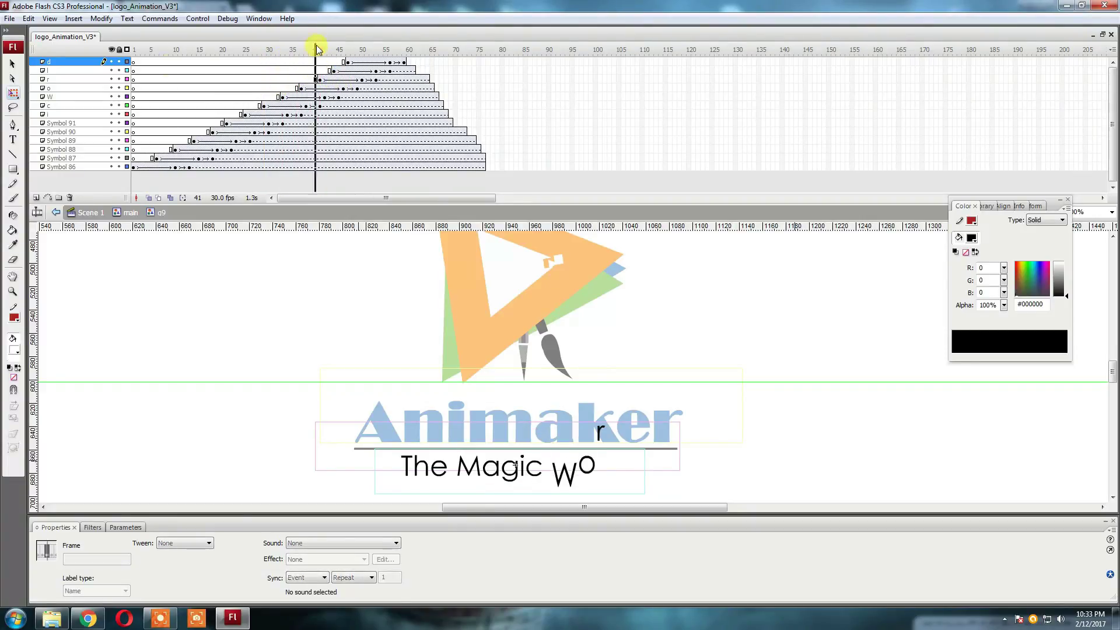
left_click(354, 108)
left_click_drag(410, 61, 483, 175)
key("shift+F5")
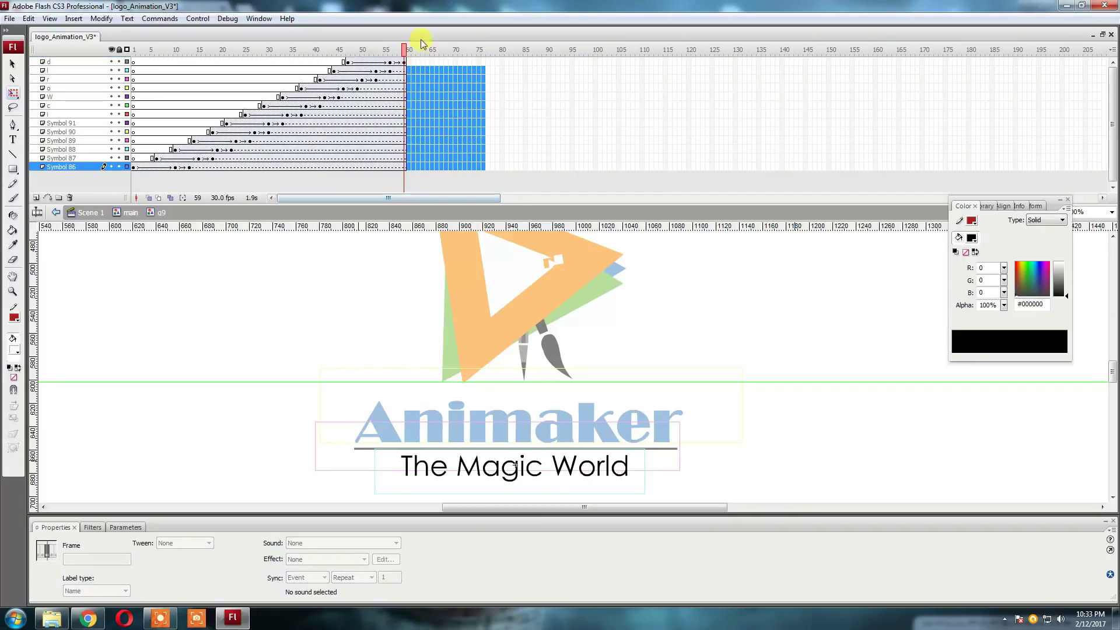
key("Home")
Step: Play the staggered 'The Magic World' letter animation inside the tagline symbol
key("Return")
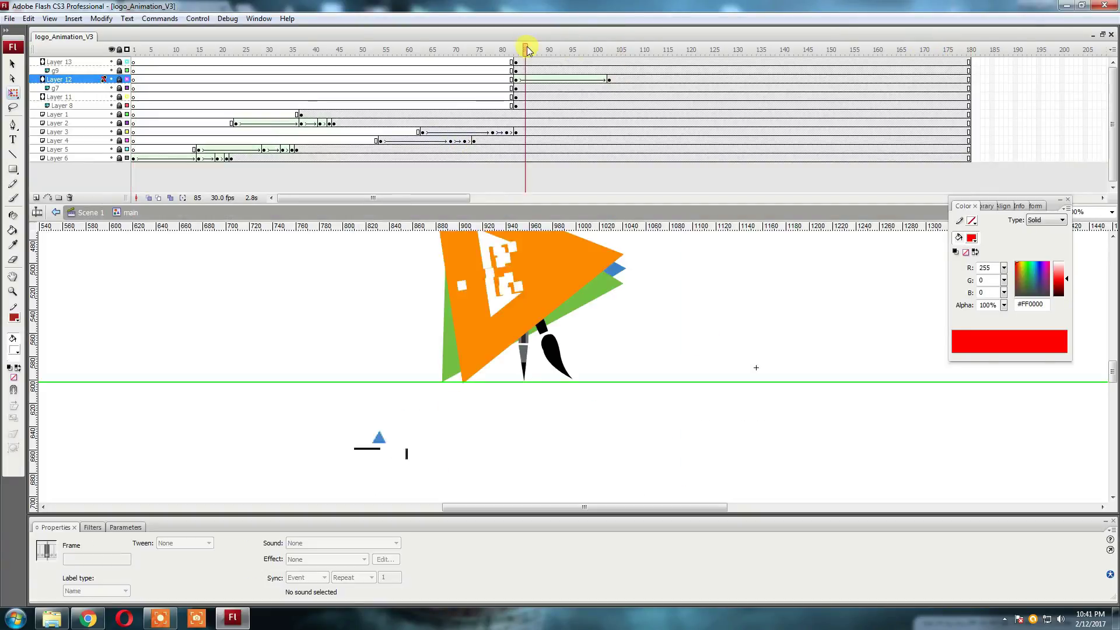
Step: Preview the logo, then replace Layer 12's shape tween with a motion tween from frame 84 to 103
left_click_drag(573, 76, 607, 74)
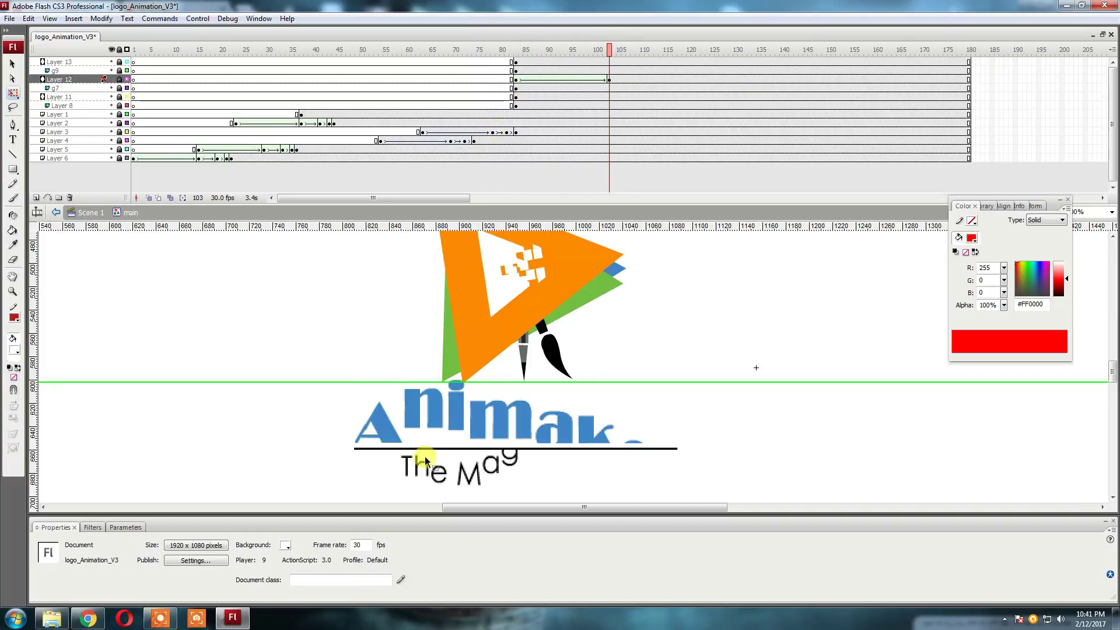
left_click(128, 51)
key("Return")
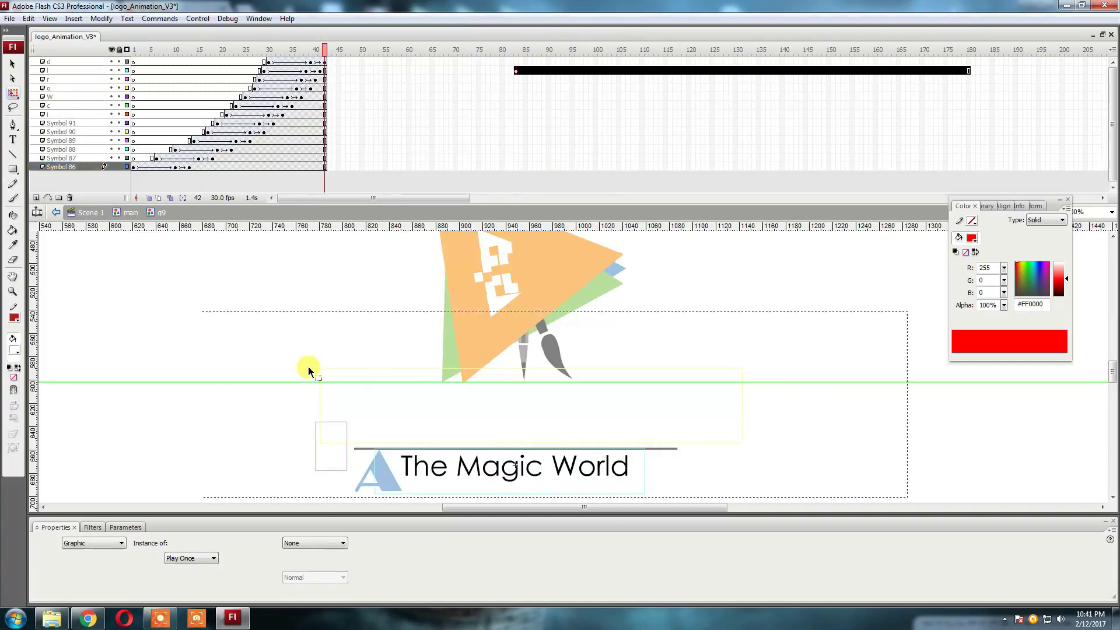
left_click(568, 73)
left_click_drag(569, 73, 607, 79)
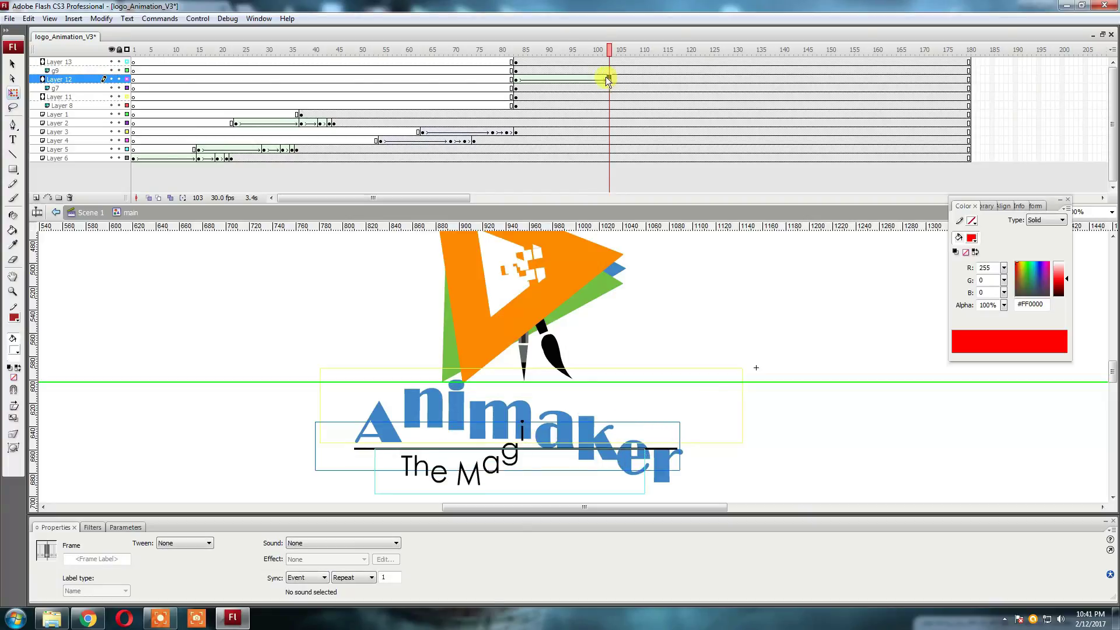
left_click(516, 78)
left_click(608, 76)
right_click(608, 76)
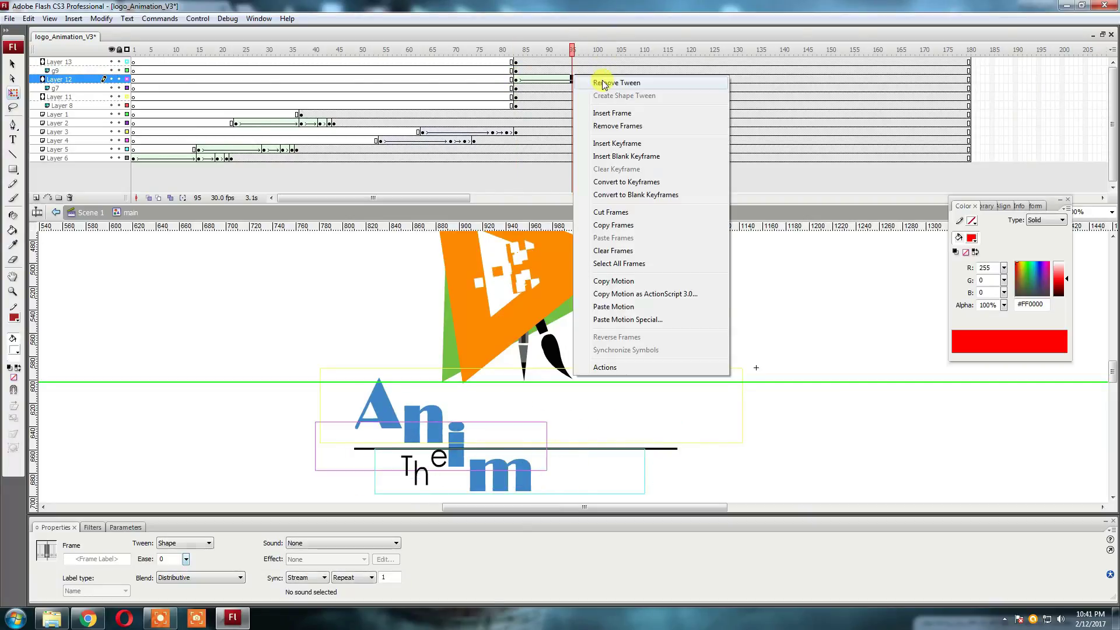
left_click(610, 80)
right_click(543, 79)
left_click(578, 95)
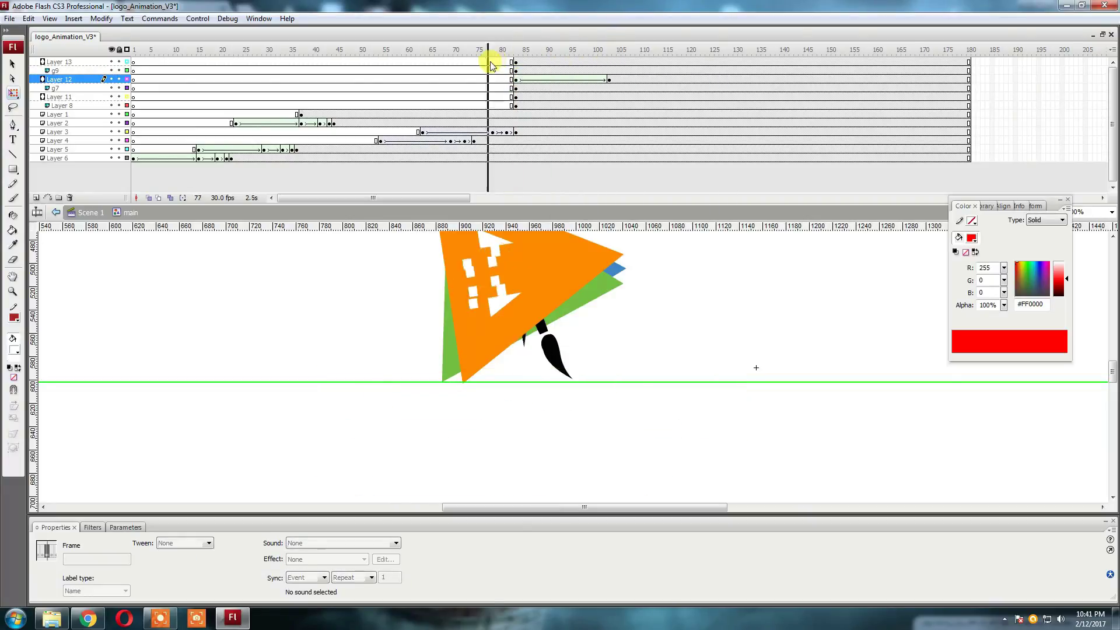
Step: Lock all layers, move Layer 2's tween about 6 frames later and Layer 1's keyframe to frame 47
left_click(119, 49)
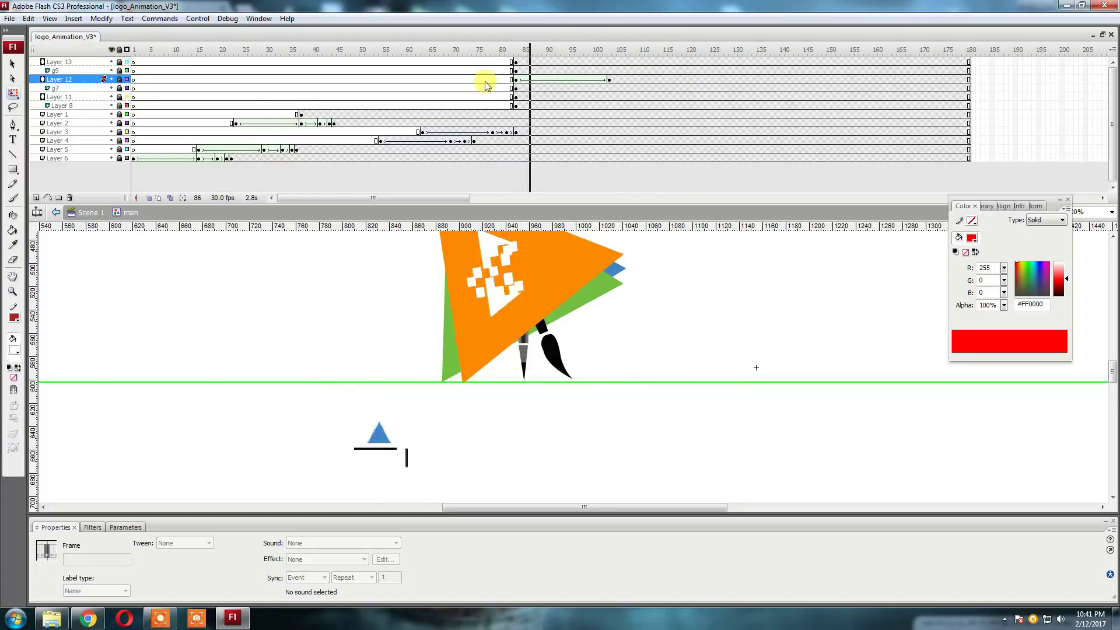
mouse_move(450, 145)
left_mouse_down()
mouse_move(229, 127)
mouse_move(342, 127)
left_mouse_up()
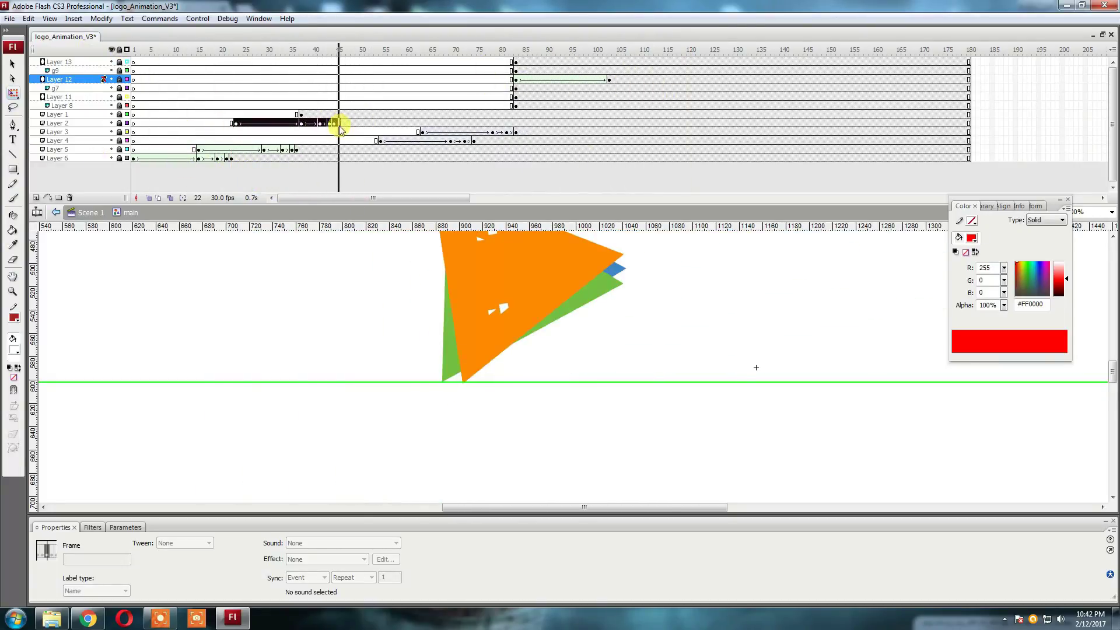
left_click_drag(260, 123, 287, 123)
left_click(288, 49)
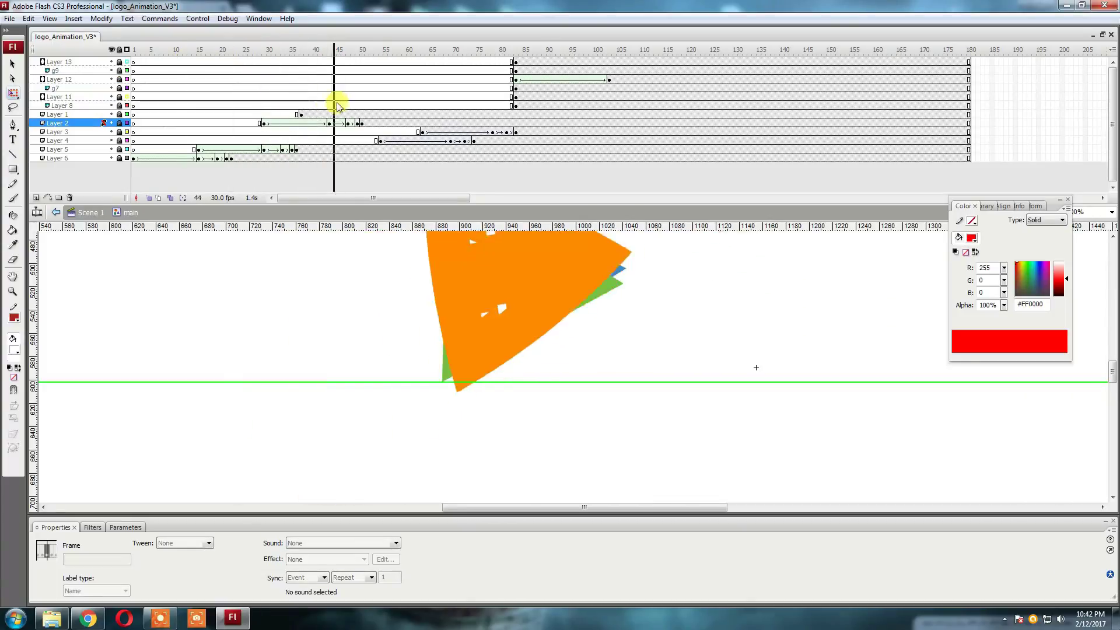
left_click_drag(288, 49, 316, 50)
left_click(300, 114)
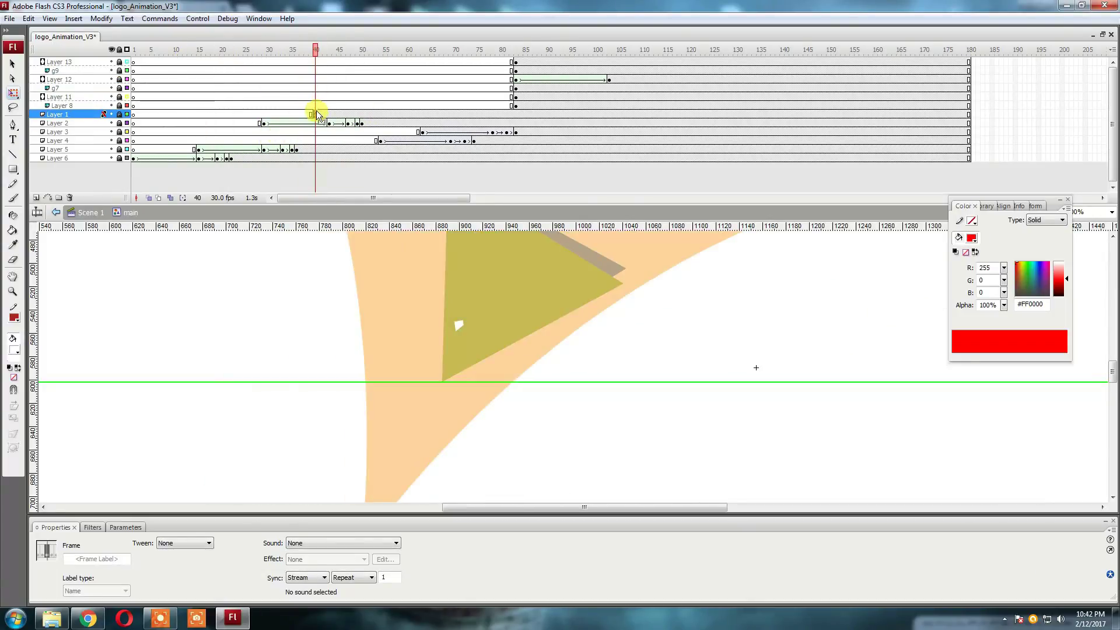
left_click_drag(300, 114, 349, 114)
left_click(456, 128)
mouse_move(457, 50)
left_mouse_down()
mouse_move(872, 165)
mouse_move(647, 207)
mouse_move(828, 208)
left_mouse_up()
Step: Save the logo animation and run it as a test movie, twice
key("ctrl+s")
key("ctrl+Return")
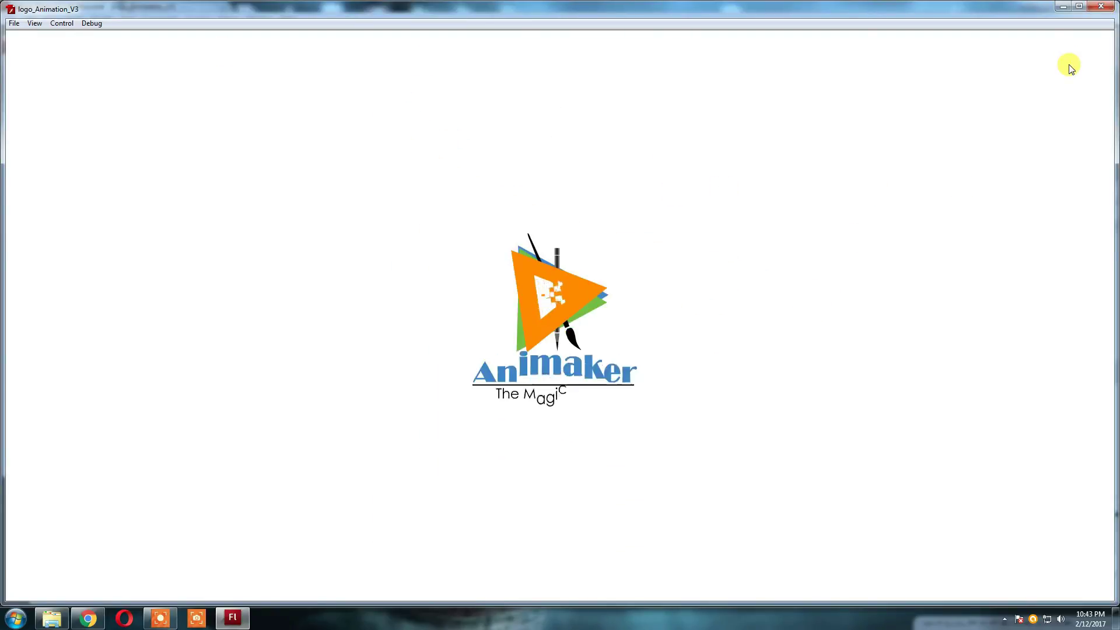
key("ctrl+s")
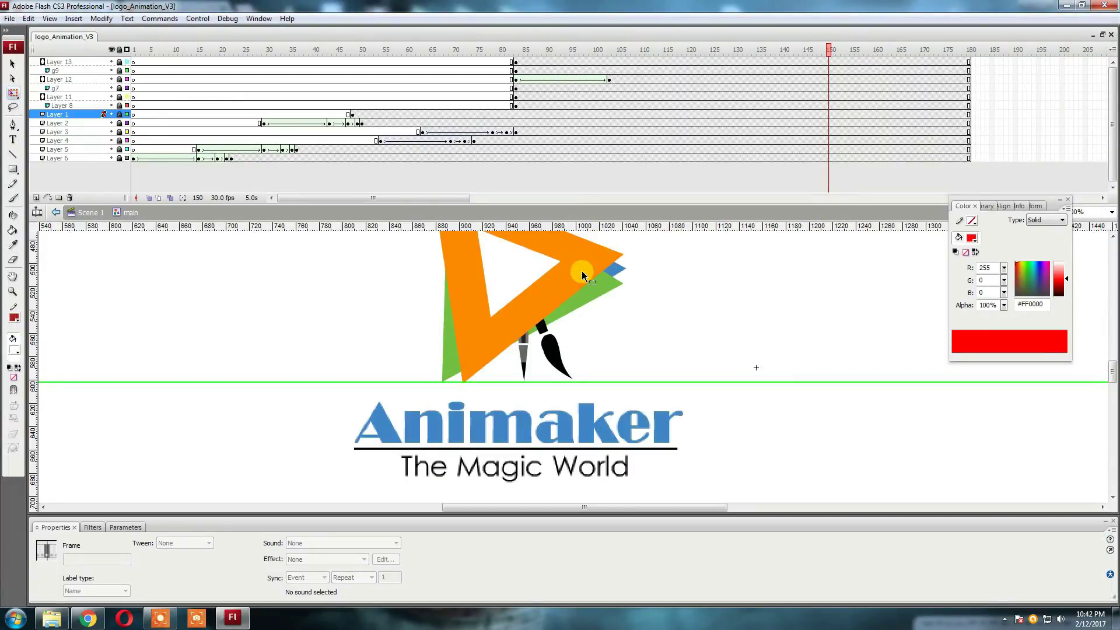
key("ctrl+Return")
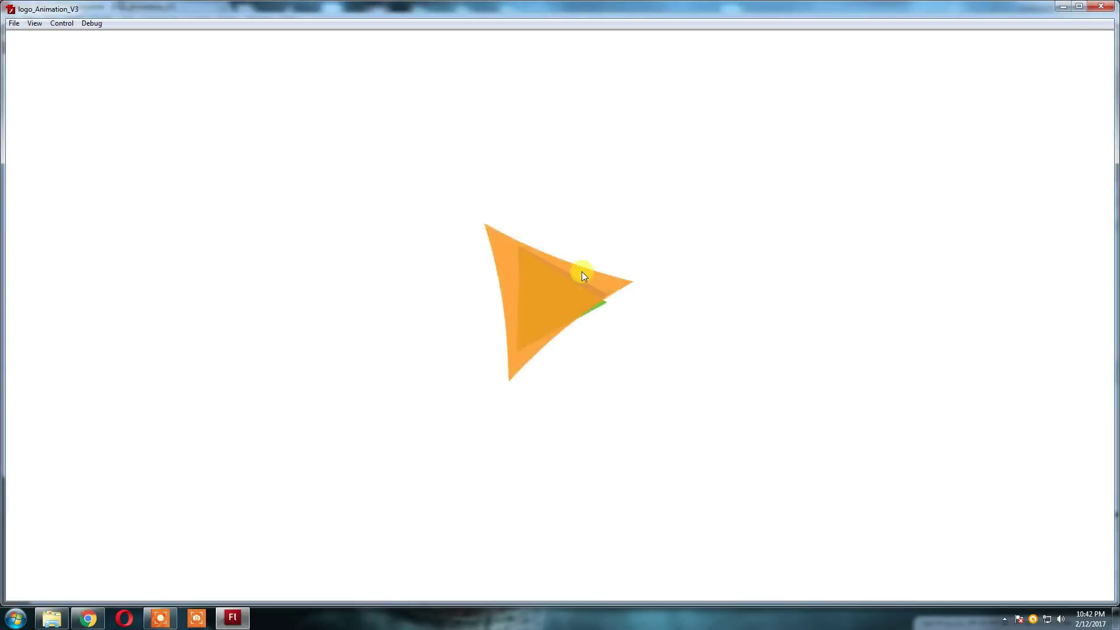